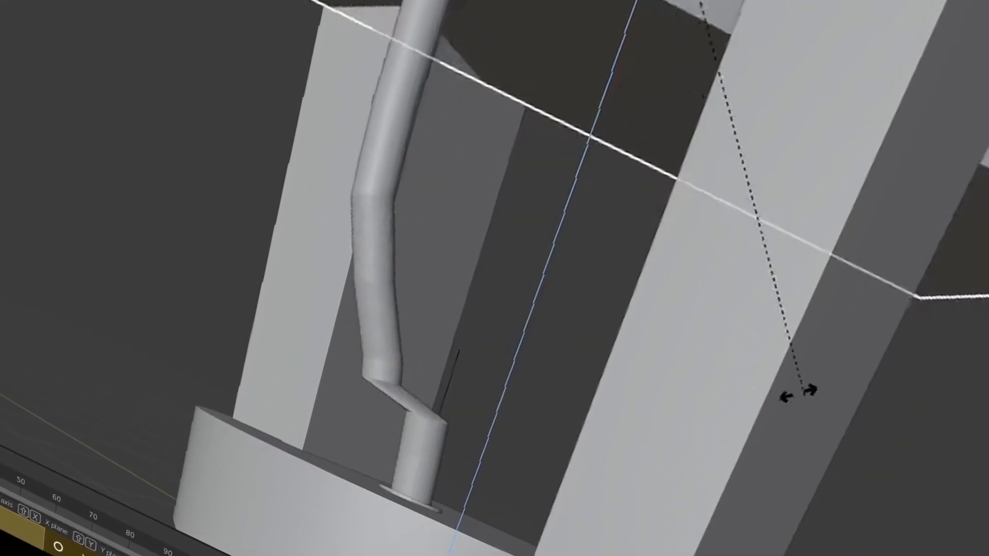
# Confirm the top block's rotation so the cable bends, then start moving it vertically
pyautogui.click(524, 296)
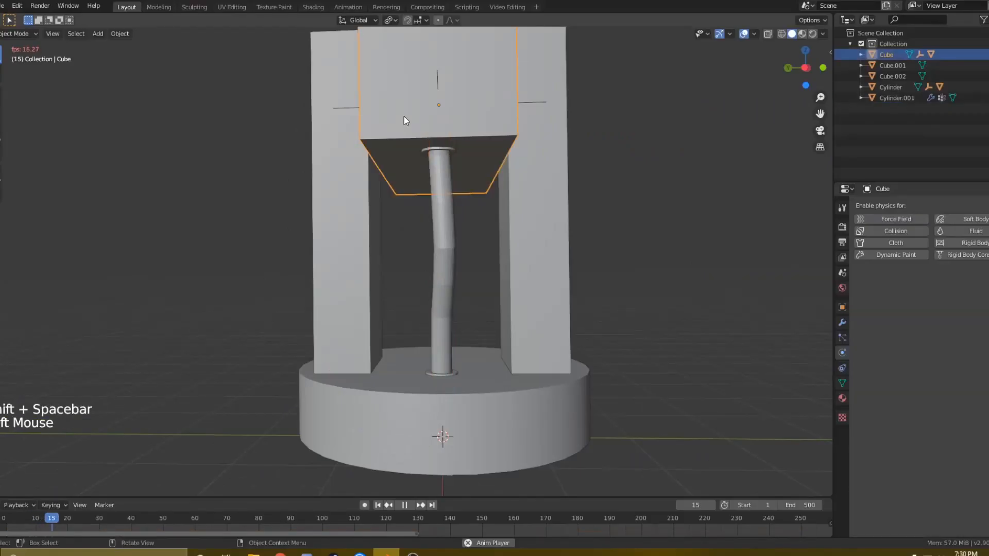
pyautogui.press('g')
pyautogui.press('z')
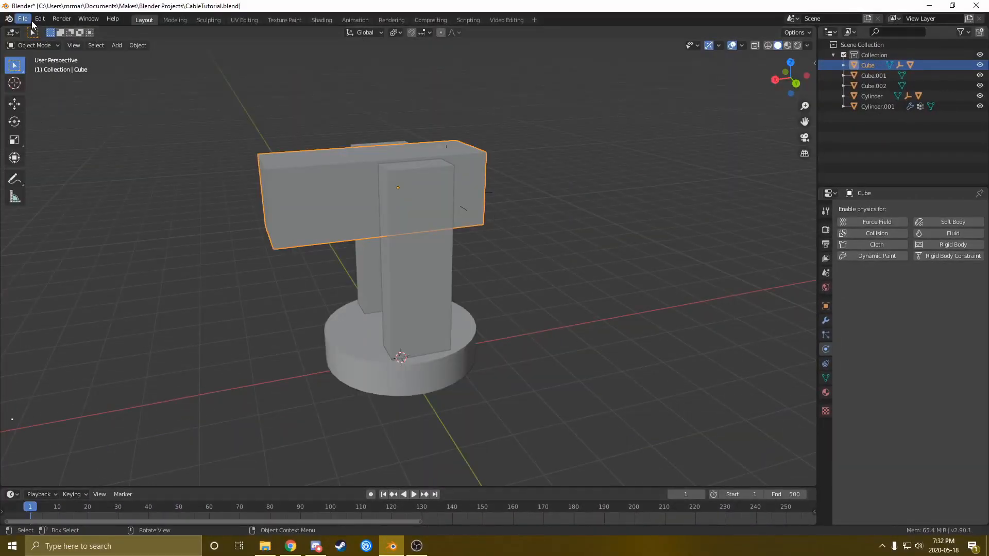
# Start a new General scene, discarding unsaved changes to the cable file
pyautogui.click(28, 23)
pyautogui.moveTo(38, 35)
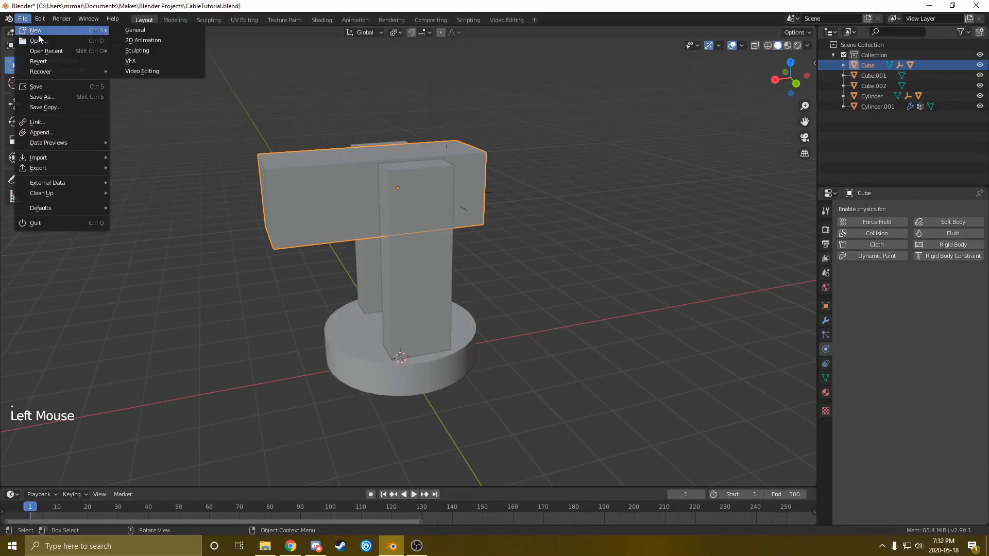
pyautogui.click(135, 30)
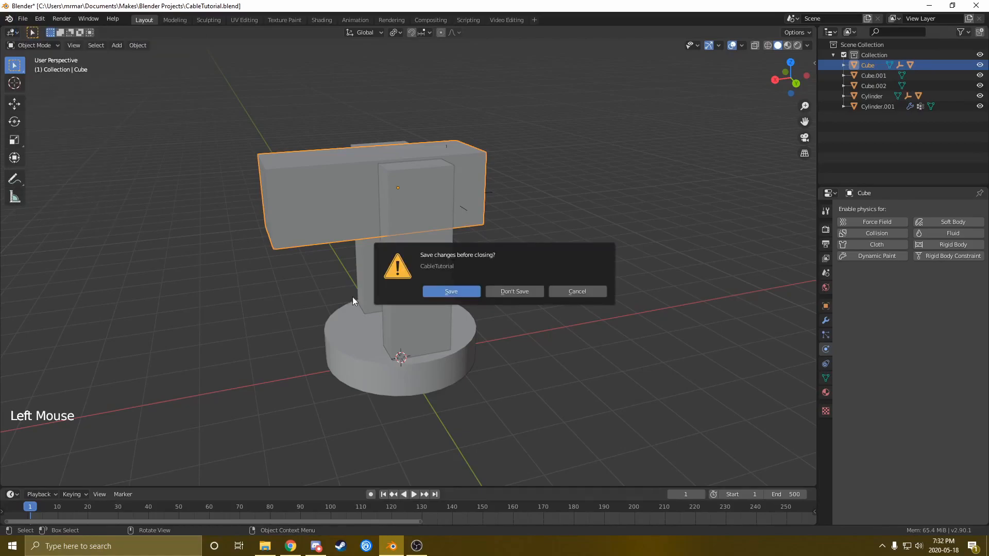
pyautogui.click(506, 292)
# Delete the camera, light and default cube to empty the scene
pyautogui.moveTo(361, 326); pyautogui.dragTo(340, 303, button='middle')
pyautogui.scroll(-4, 443, 305)
pyautogui.moveTo(443, 305); pyautogui.dragTo(426, 303, button='middle')
pyautogui.scroll(3, 446, 311)
pyautogui.click(270, 207)
pyautogui.press('x')
pyautogui.click(317, 233)
pyautogui.press('x')
pyautogui.click(586, 172)
pyautogui.click(463, 299)
pyautogui.press('Delete')
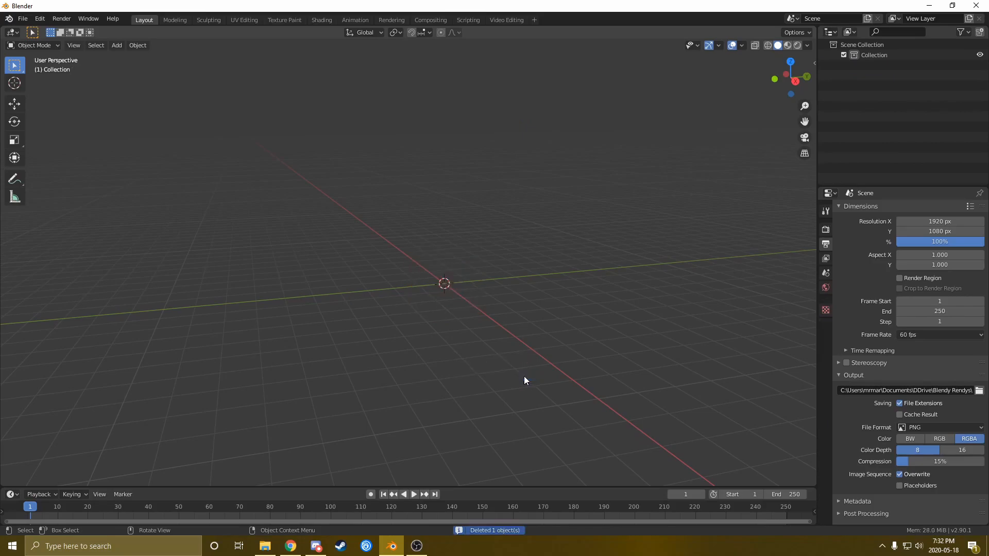
# Add a cube and stretch it along X into a long block
pyautogui.hotkey('shift', 'a')
pyautogui.moveTo(487, 325)
pyautogui.click(564, 101)
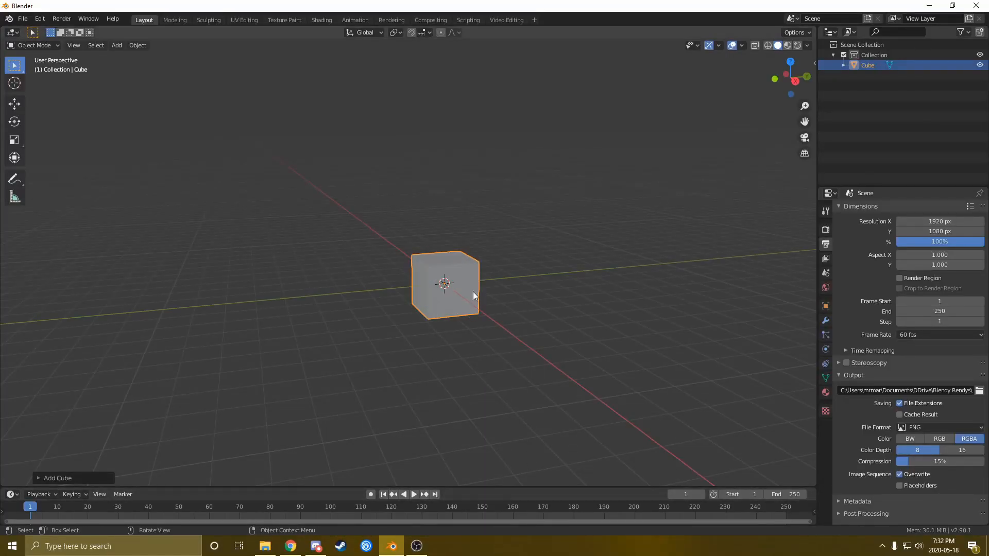
pyautogui.moveTo(473, 291); pyautogui.dragTo(465, 349, button='middle')
pyautogui.scroll(3, 400, 316)
pyautogui.scroll(-2, 403, 323)
pyautogui.press('s')
pyautogui.press('x')
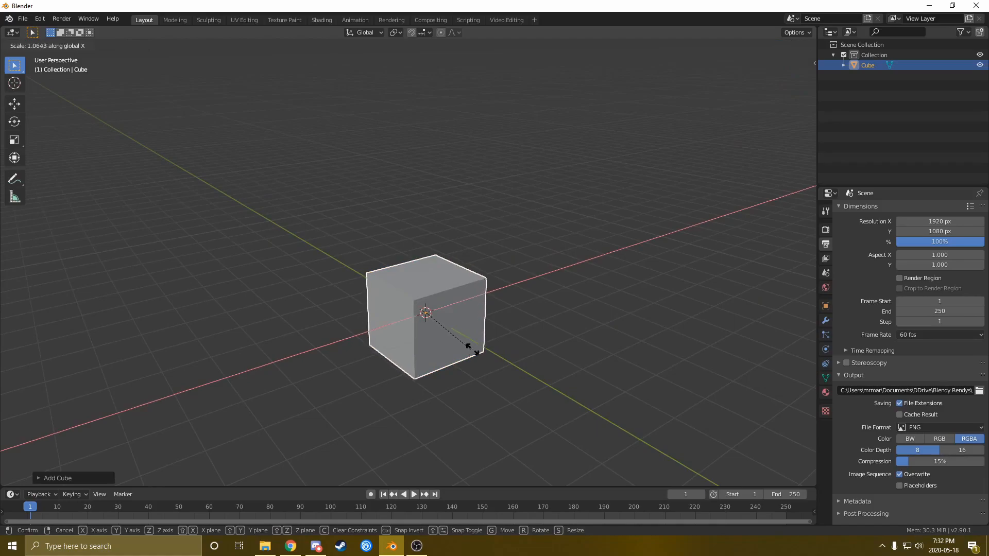
pyautogui.click(579, 325)
# Raise the long block along Z above the ground
pyautogui.press('s')
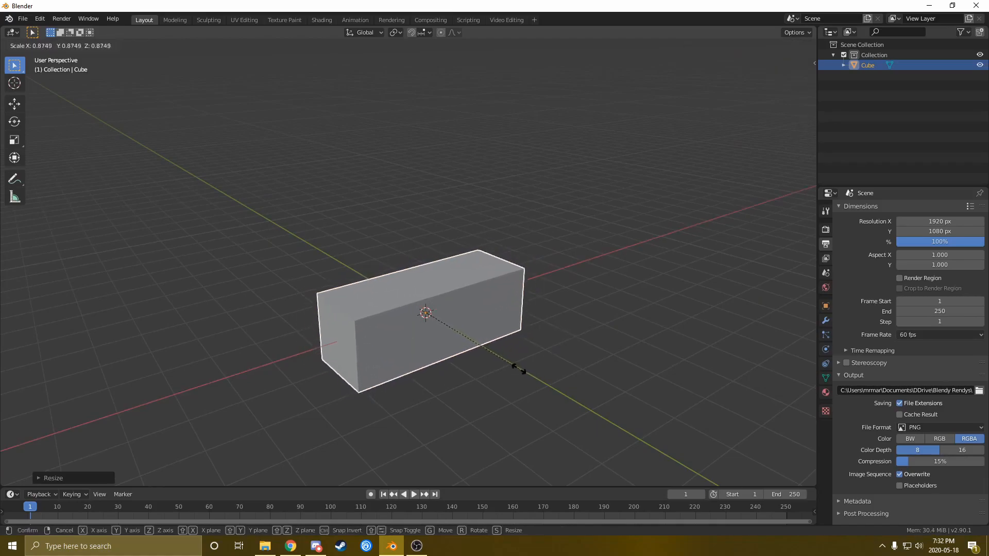
pyautogui.press('Escape')
pyautogui.press('g')
pyautogui.press('z')
pyautogui.click(489, 219)
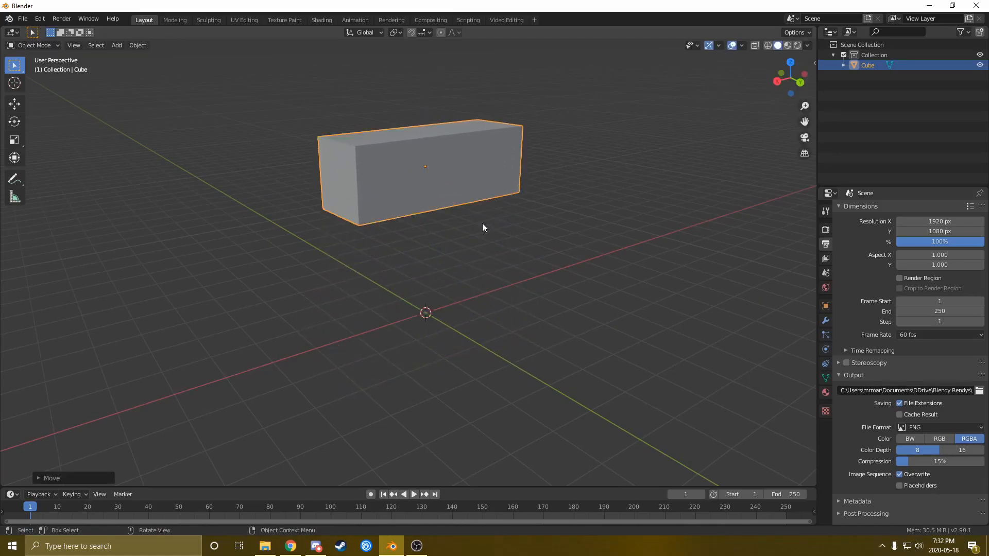
pyautogui.hotkey('shift', 'a')
pyautogui.moveTo(468, 295)
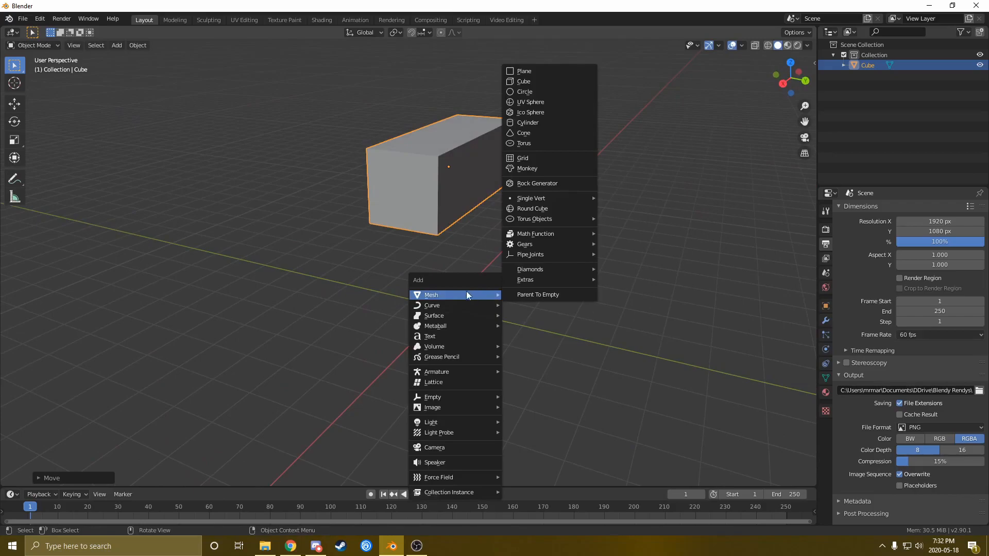
# Add a cube and scale it narrow in Y, smaller overall, and tall in Z as a post
pyautogui.click(536, 81)
pyautogui.moveTo(502, 276); pyautogui.dragTo(520, 269, button='middle')
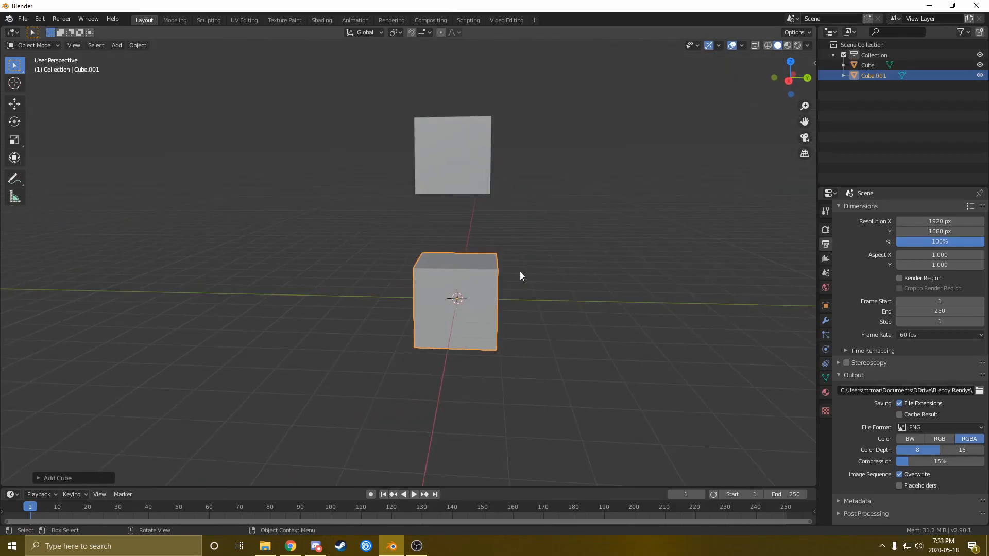
pyautogui.press('s')
pyautogui.press('y')
pyautogui.click(497, 304)
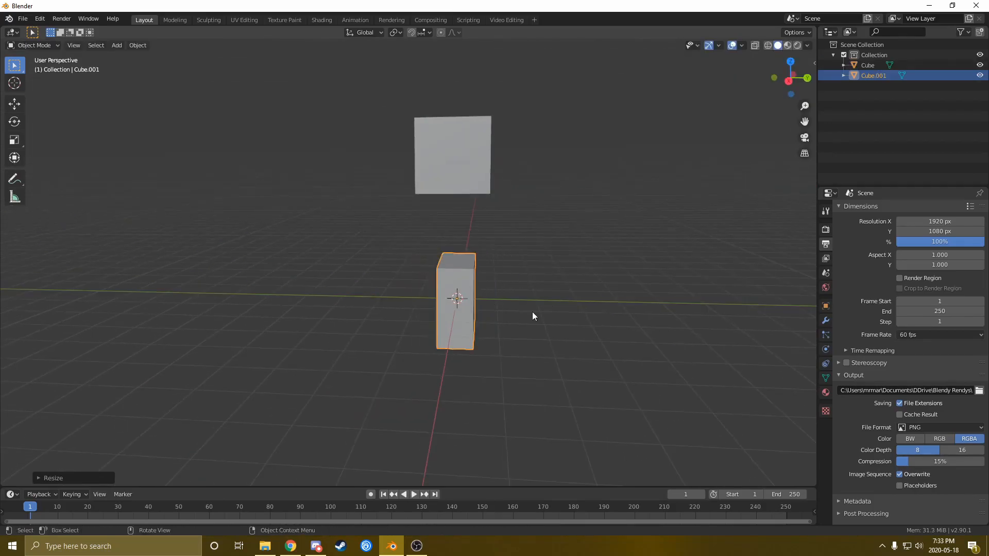
pyautogui.moveTo(532, 315); pyautogui.dragTo(492, 322, button='middle')
pyautogui.press('s')
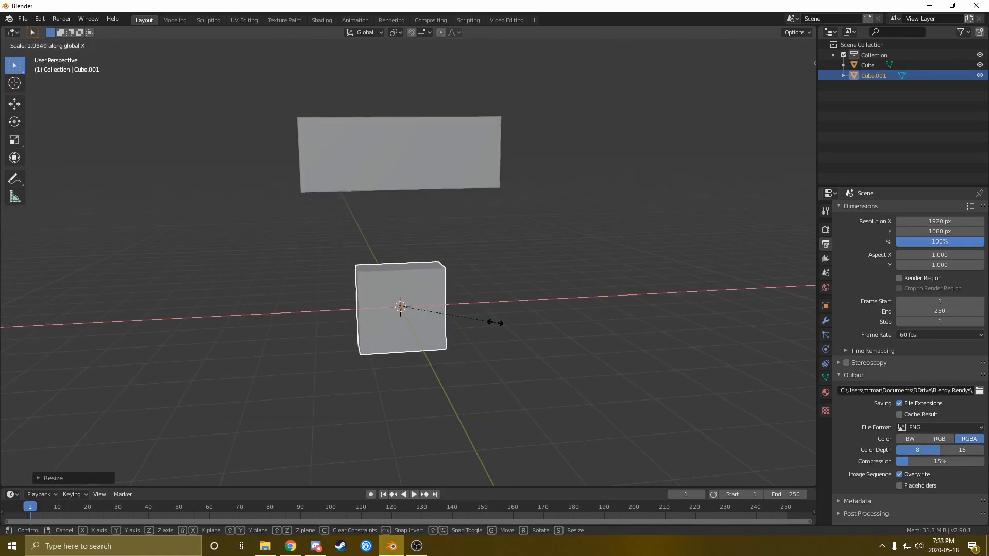
pyautogui.click(457, 334)
pyautogui.moveTo(457, 335); pyautogui.dragTo(493, 341, button='middle')
pyautogui.press('s')
pyautogui.press('z')
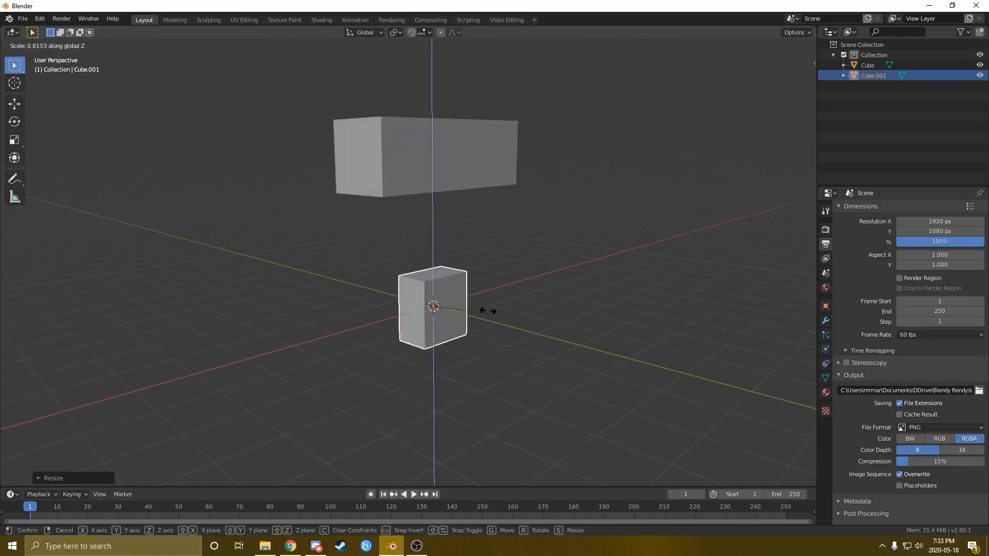
pyautogui.click(475, 435)
# Raise the post under the top block and duplicate it into a second post beside it
pyautogui.press('g')
pyautogui.click(477, 399)
pyautogui.press('g')
pyautogui.press('z')
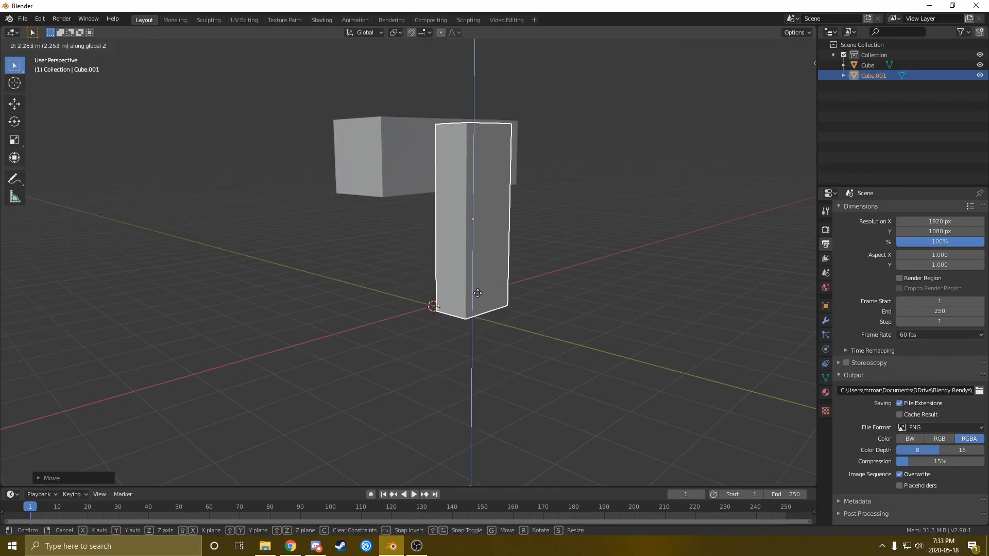
pyautogui.click(478, 293)
pyautogui.moveTo(477, 296); pyautogui.dragTo(499, 303, button='middle')
pyautogui.hotkey('shift', 'd')
pyautogui.rightClick(499, 303)
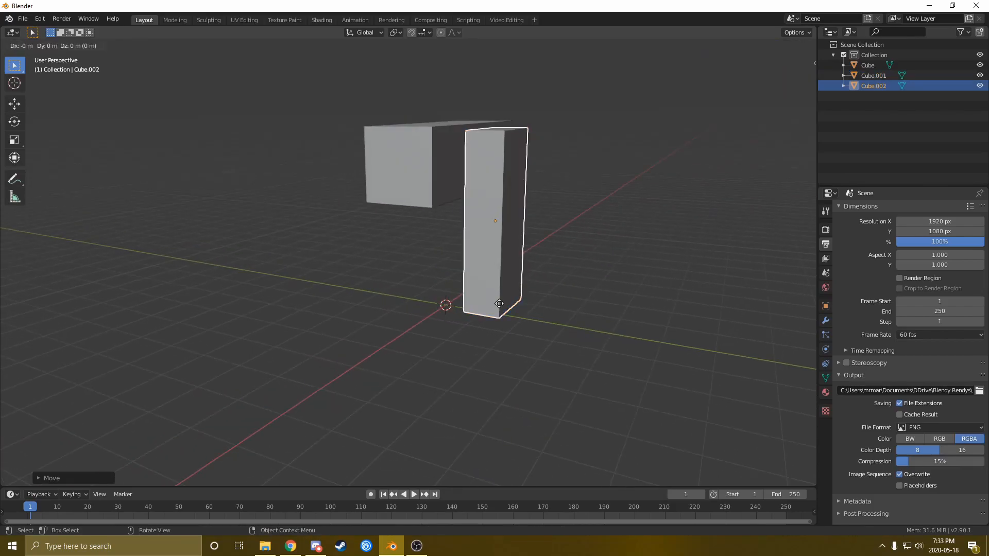
pyautogui.click(409, 297)
pyautogui.moveTo(409, 297); pyautogui.dragTo(326, 293, button='middle')
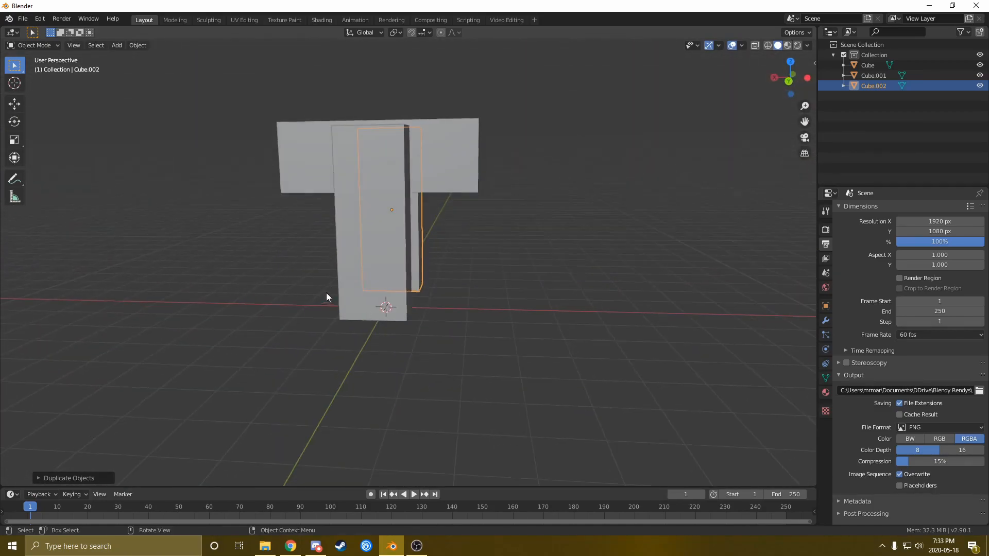
# Shift the top block's mesh sideways along X in Edit Mode, offsetting it from its pivot
pyautogui.click(444, 173)
pyautogui.moveTo(444, 173); pyautogui.dragTo(422, 233, button='middle')
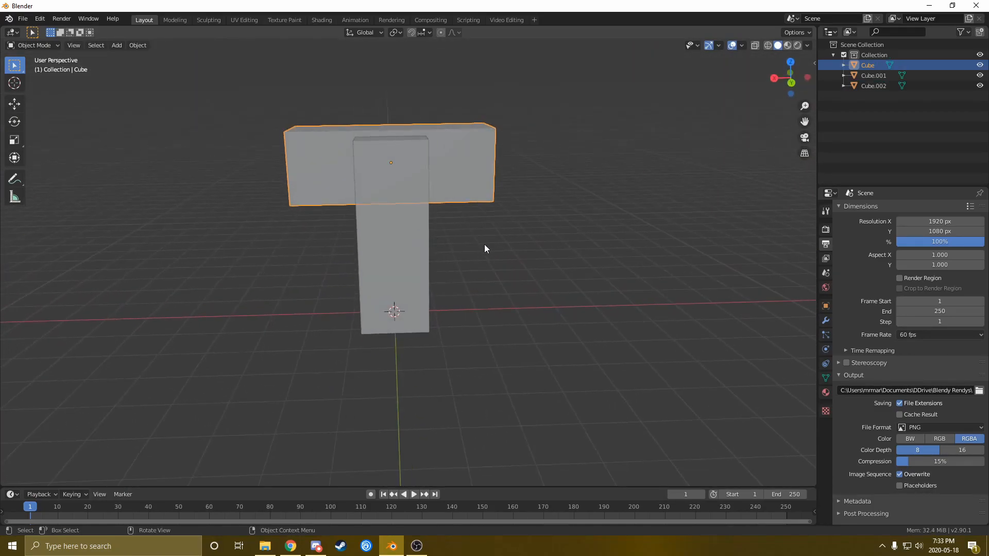
pyautogui.press('Tab')
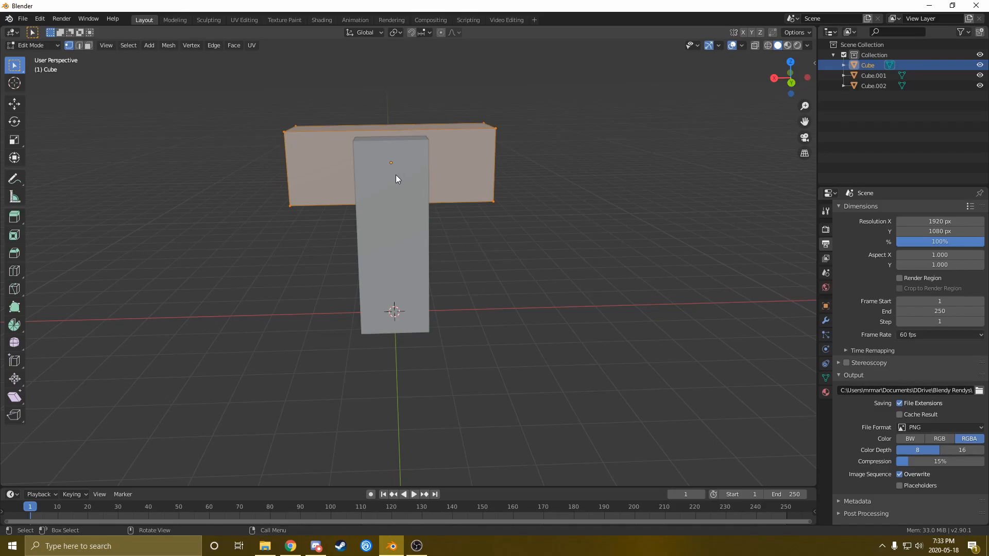
pyautogui.press('Tab')
pyautogui.press('g')
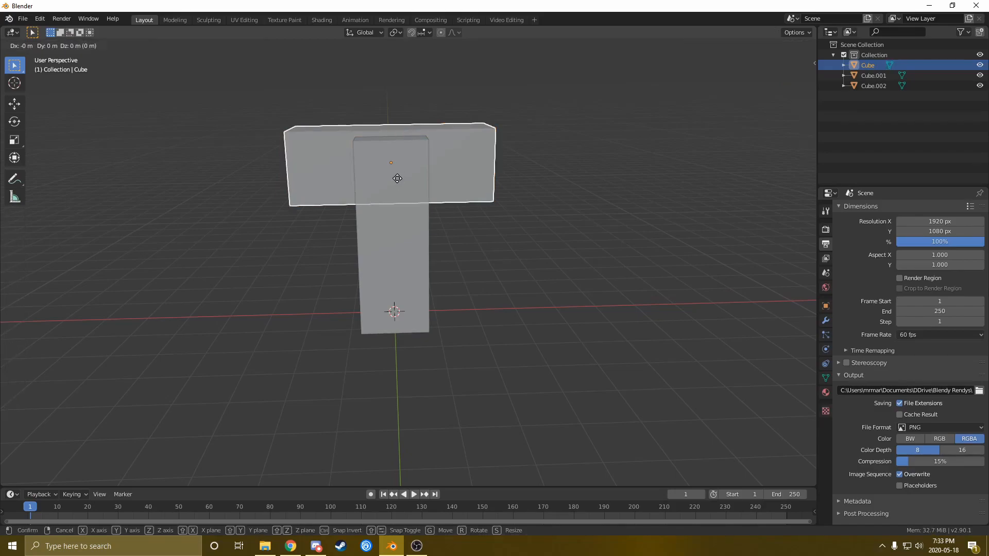
pyautogui.press('x')
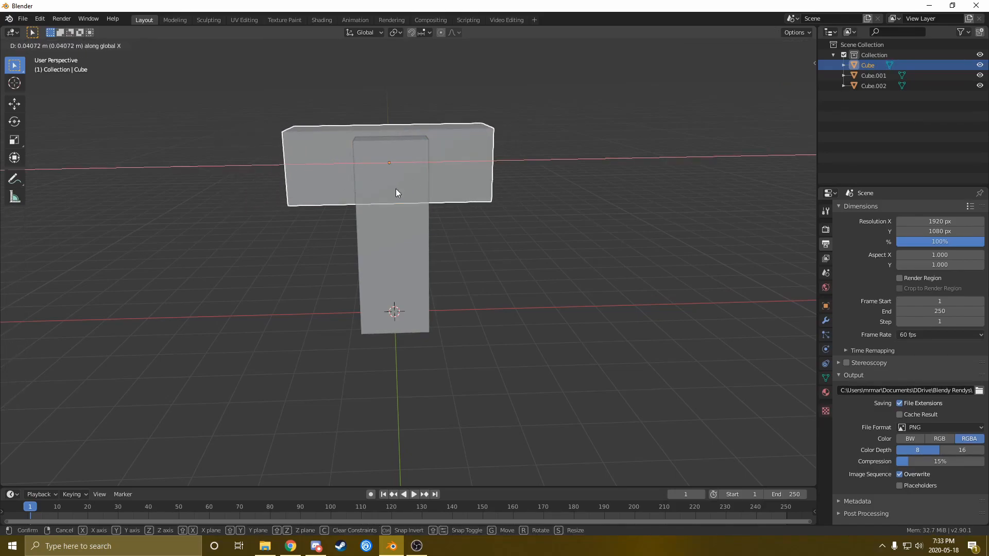
pyautogui.rightClick(397, 189)
pyautogui.press('Tab')
pyautogui.press('g')
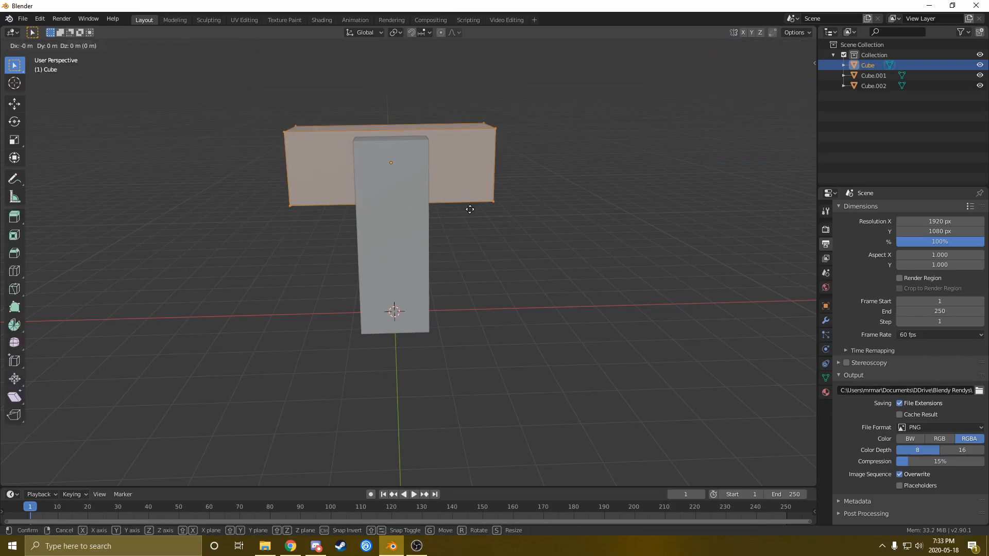
pyautogui.press('x')
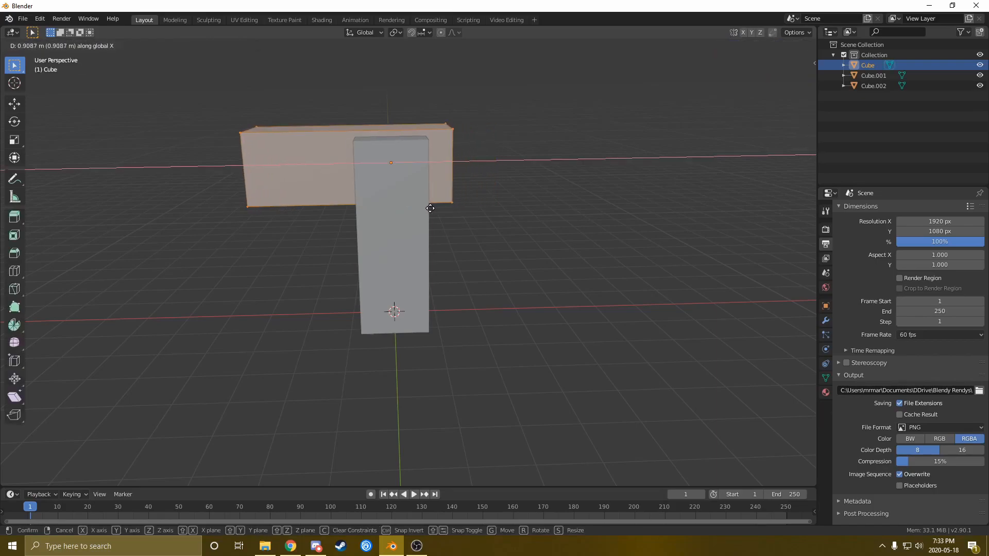
pyautogui.click(438, 209)
pyautogui.moveTo(367, 219); pyautogui.dragTo(378, 228, button='middle')
pyautogui.press('Tab')
# Tilt the top block around the Y axis to test the pivot
pyautogui.press('r')
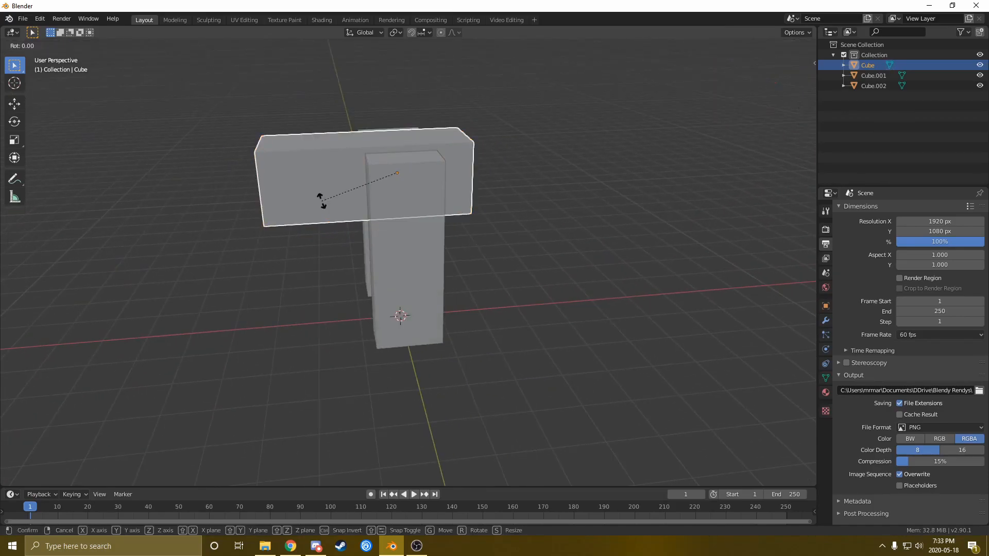
pyautogui.press('y')
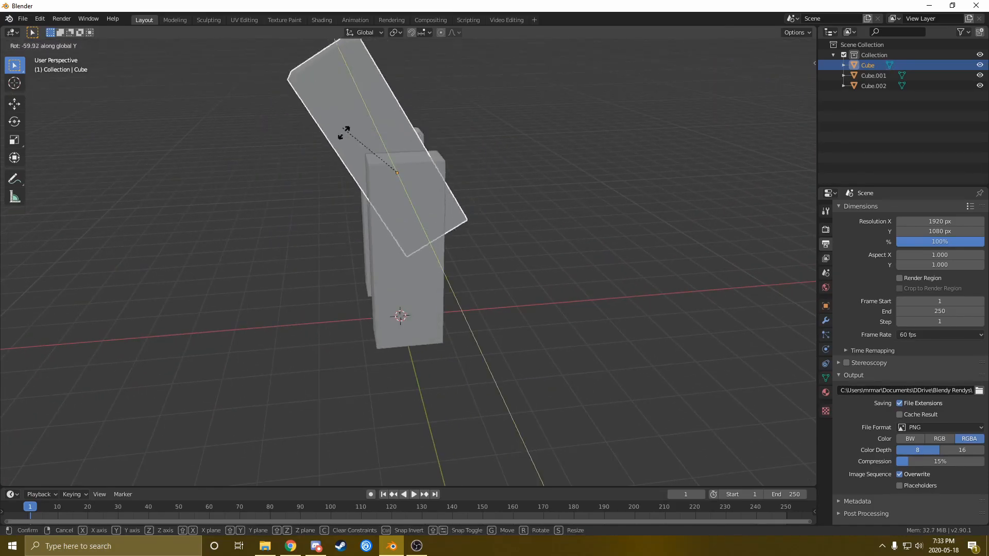
pyautogui.click(345, 190)
pyautogui.moveTo(345, 190); pyautogui.dragTo(453, 280, button='middle')
pyautogui.hotkey('shift', 'a')
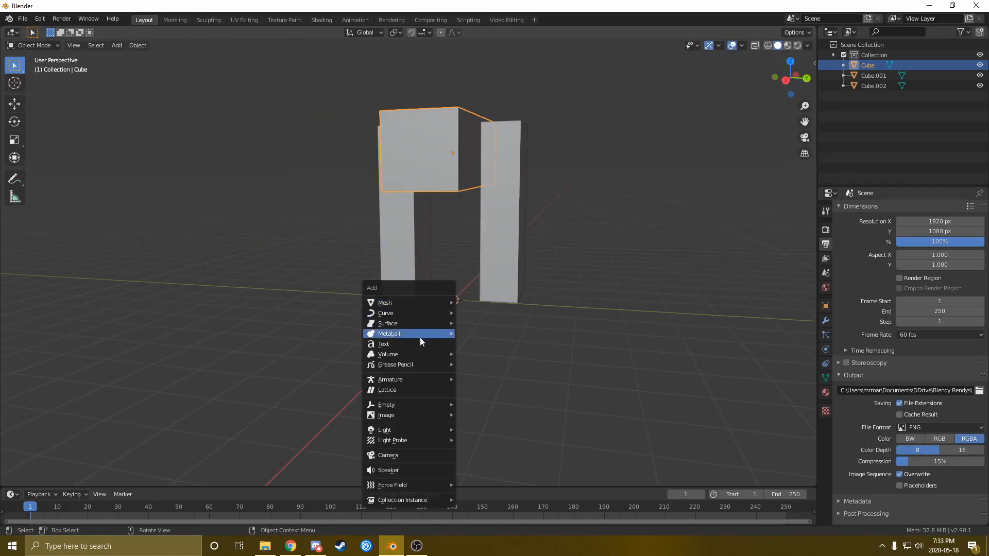
# Add a cylinder and flatten it along Z into a disc
pyautogui.moveTo(417, 301)
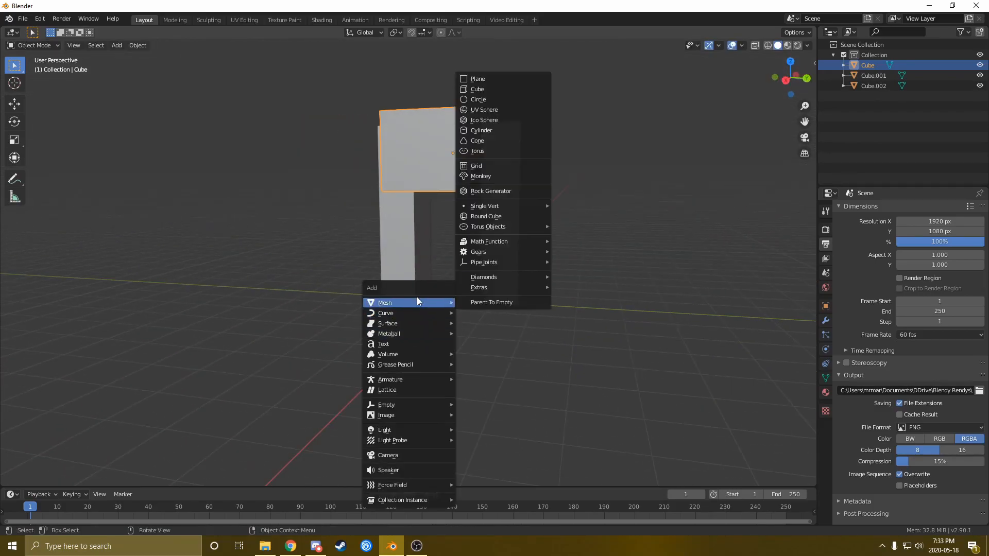
pyautogui.click(478, 132)
pyautogui.moveTo(471, 308); pyautogui.dragTo(486, 312, button='middle')
pyautogui.press('s')
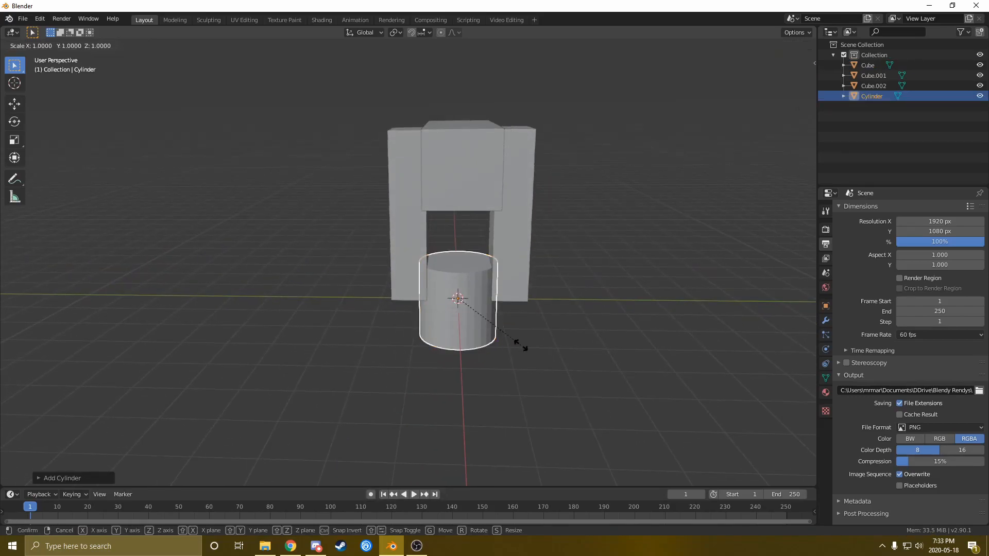
pyautogui.press('z')
pyautogui.click(476, 296)
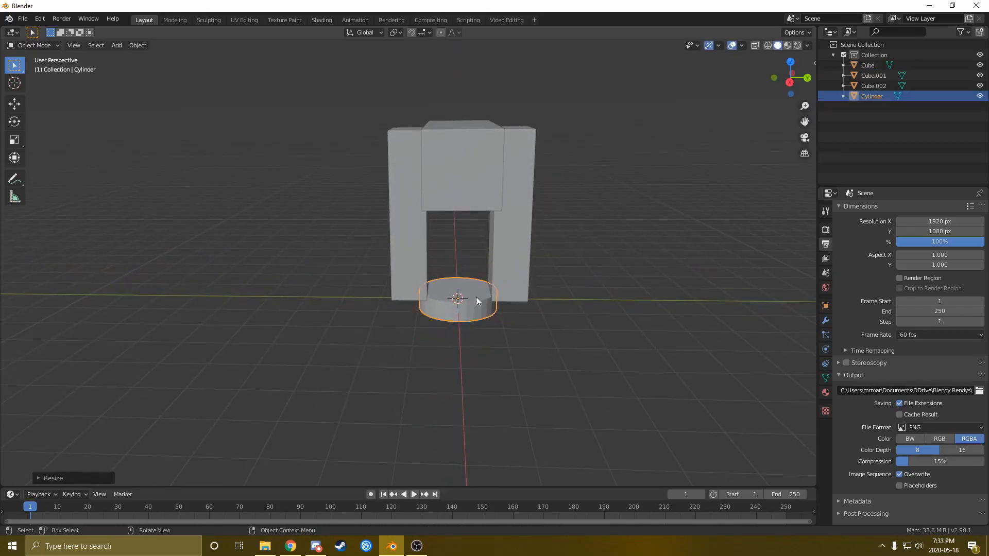
pyautogui.moveTo(476, 297); pyautogui.dragTo(474, 288, button='middle')
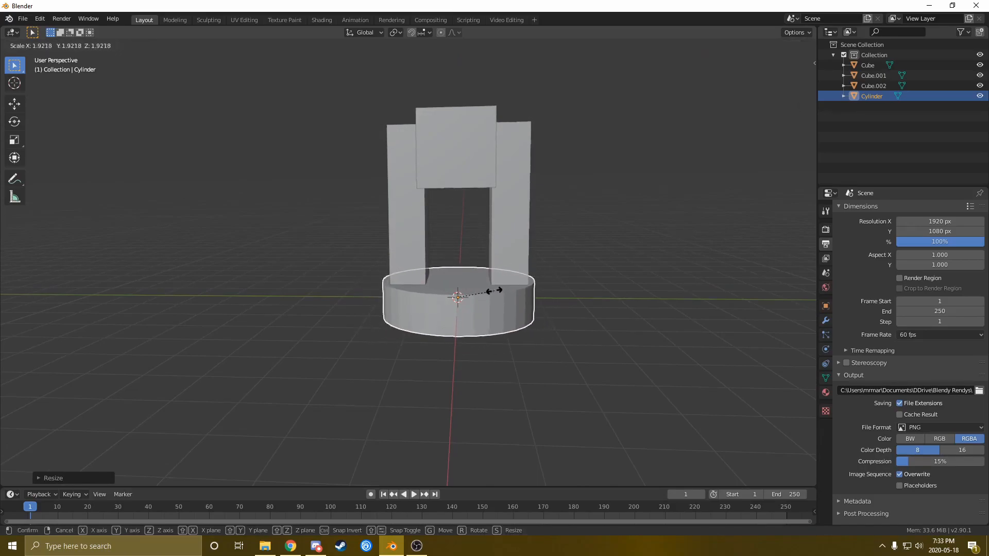
pyautogui.click(491, 289)
pyautogui.press('s')
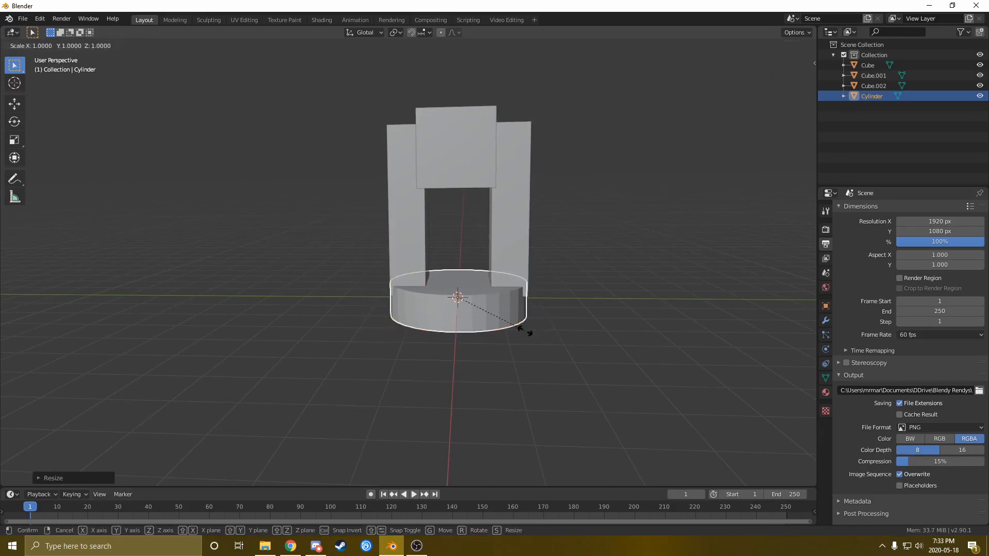
pyautogui.press('z')
pyautogui.click(501, 299)
# Box-select the three blocks and raise them slightly along Z
pyautogui.moveTo(349, 101); pyautogui.dragTo(513, 225)
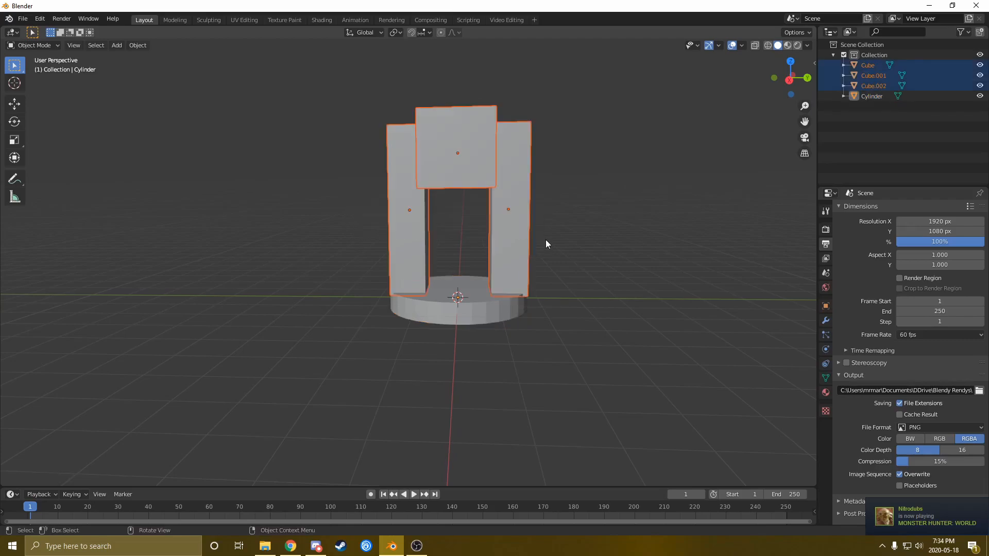
pyautogui.press('g')
pyautogui.press('z')
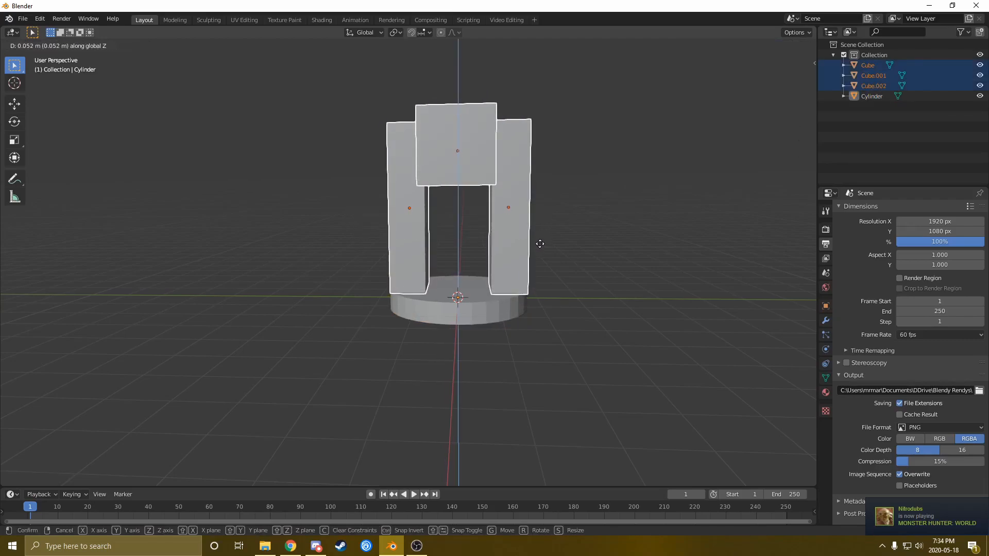
pyautogui.click(539, 269)
# Widen the base cylinder so it sits under both pillars
pyautogui.click(460, 305)
pyautogui.press('s')
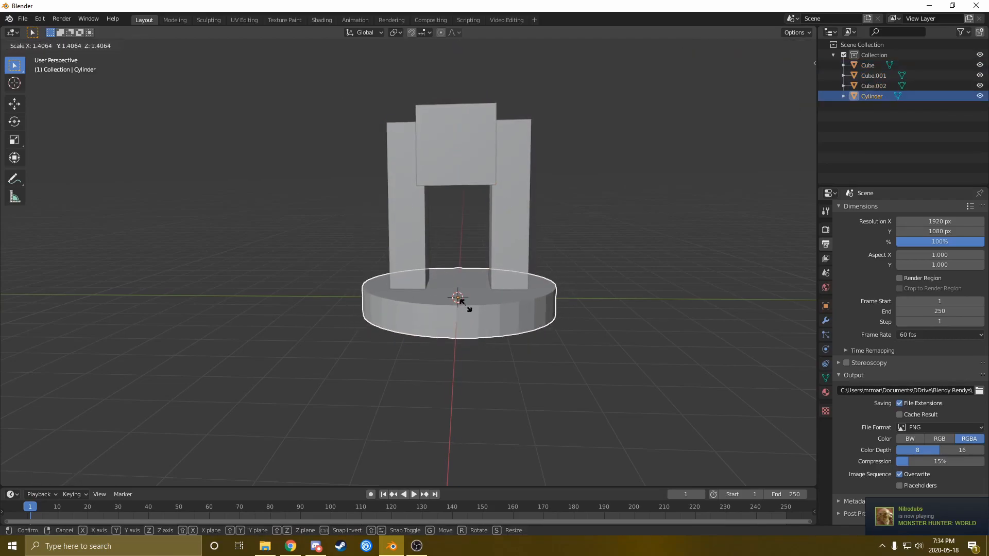
pyautogui.click(460, 308)
pyautogui.moveTo(456, 304)
pyautogui.mouseDown(button='middle')
pyautogui.moveTo(502, 299)
pyautogui.moveTo(458, 303)
pyautogui.mouseUp(button='middle')
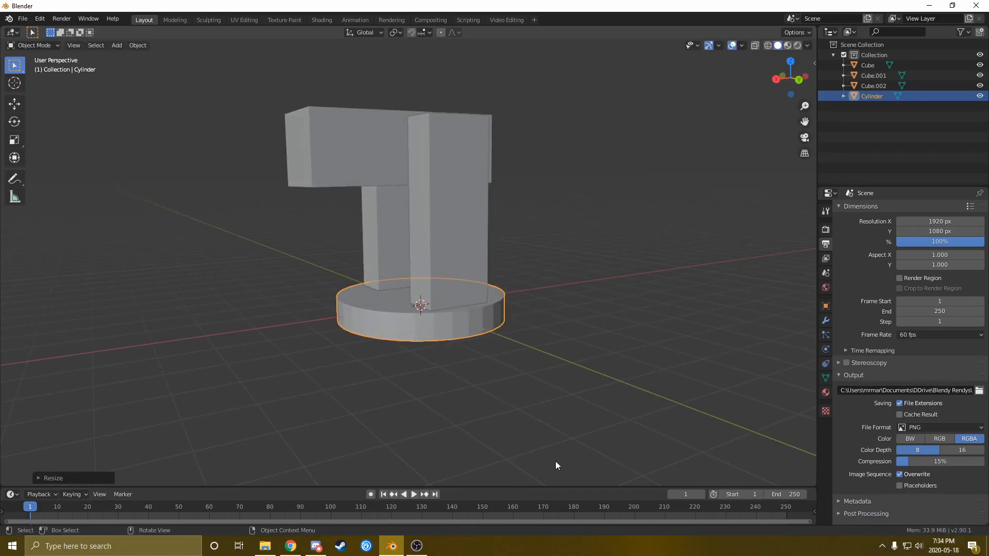
pyautogui.moveTo(560, 462); pyautogui.dragTo(506, 379, button='middle')
pyautogui.hotkey('shift', 'a')
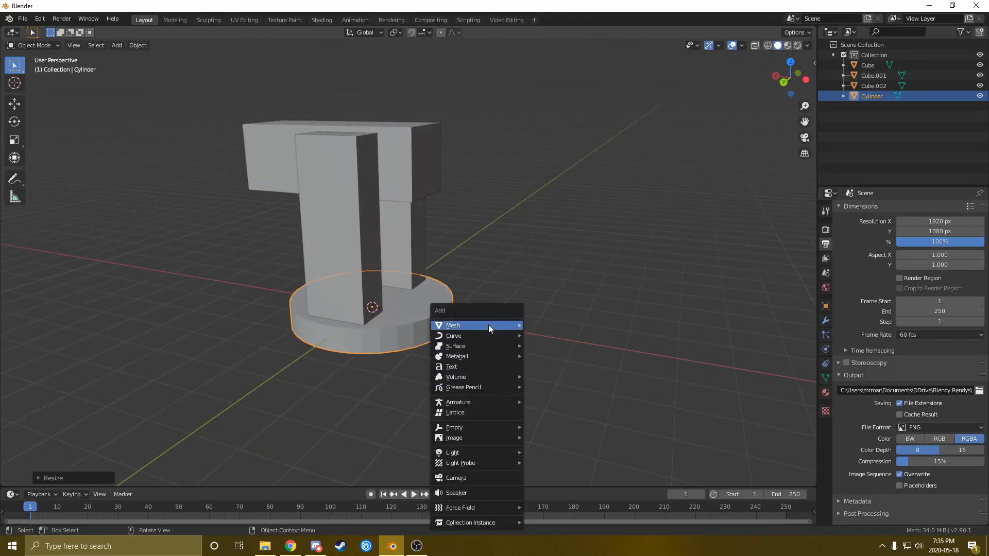
# Add a second cylinder, shift it along X, shrink it and stretch it along Z into a thin pole
pyautogui.moveTo(500, 327)
pyautogui.click(556, 152)
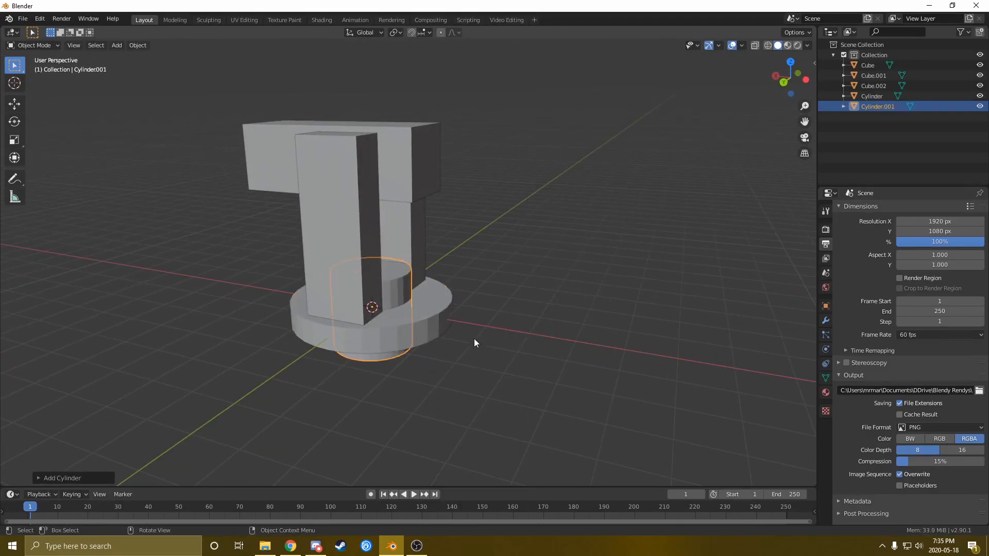
pyautogui.press('g')
pyautogui.press('x')
pyautogui.click(613, 376)
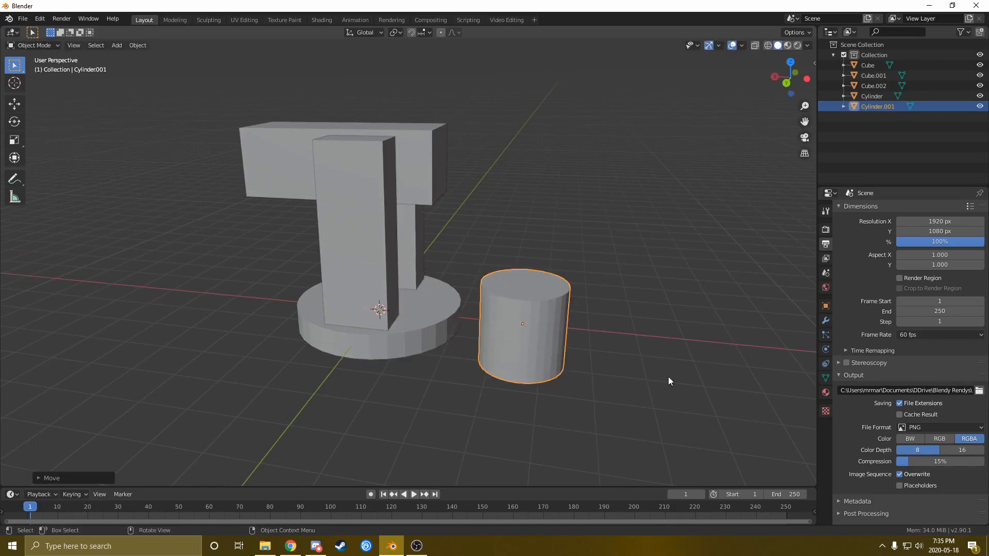
pyautogui.press('s')
pyautogui.click(524, 344)
pyautogui.moveTo(533, 354); pyautogui.dragTo(513, 350, button='middle')
pyautogui.press('s')
pyautogui.press('z')
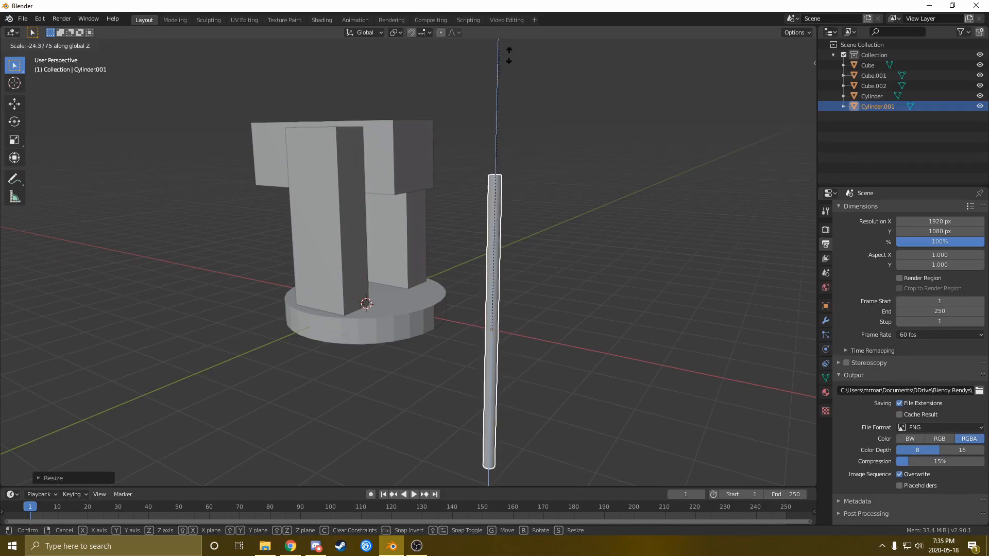
pyautogui.click(486, 344)
# Move the pole along X and Z onto the base and begin tilting it about Y
pyautogui.press('g')
pyautogui.press('x')
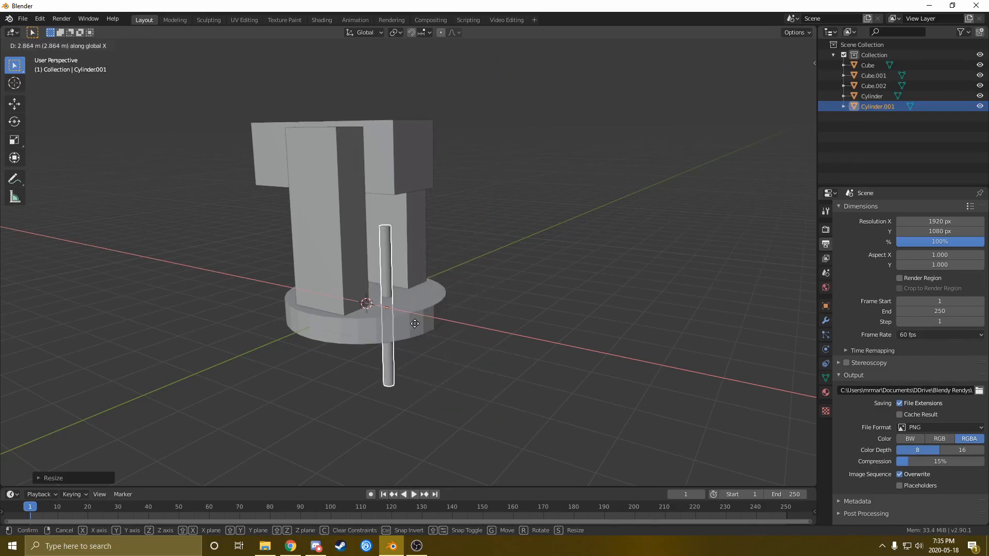
pyautogui.click(416, 317)
pyautogui.press('g')
pyautogui.press('z')
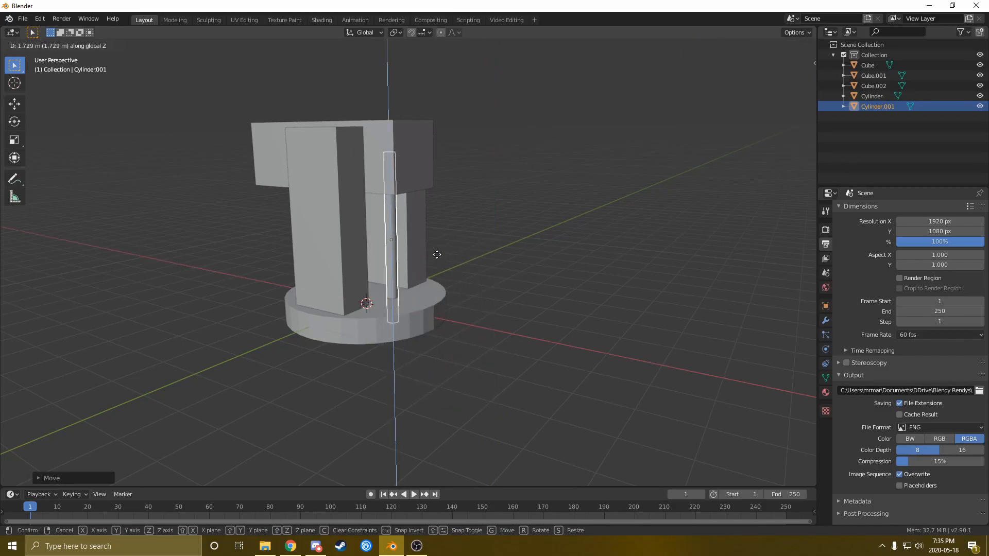
pyautogui.click(435, 291)
pyautogui.moveTo(435, 292); pyautogui.dragTo(496, 318, button='middle')
pyautogui.press('r')
pyautogui.press('y')
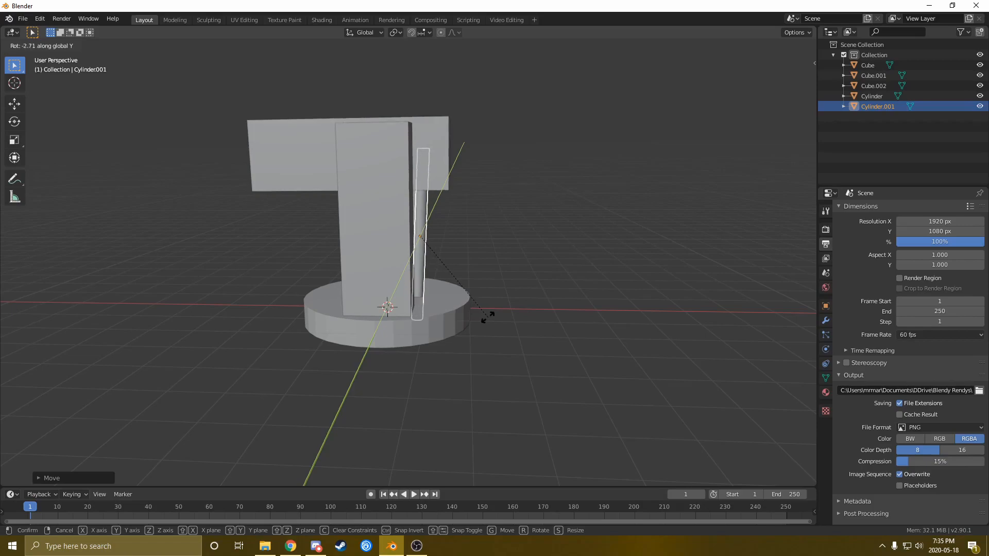
# Finish tilting the pole slightly and zoom in on it
pyautogui.click(478, 315)
pyautogui.moveTo(477, 316); pyautogui.dragTo(459, 339, button='middle')
pyautogui.scroll(2, 385, 302)
pyautogui.scroll(2, 386, 301)
# Add 21 edge loops along the pole in Edit Mode and resize the selected loops
pyautogui.press('Tab')
pyautogui.hotkey('ctrl', 'r')
pyautogui.scroll(4, 459, 333)
pyautogui.scroll(7, 459, 333)
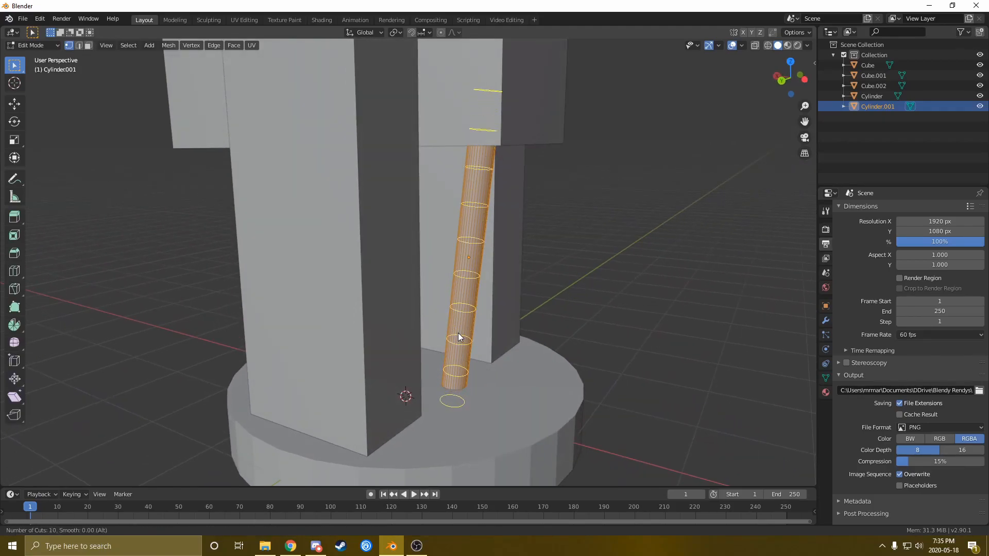
pyautogui.scroll(9, 458, 333)
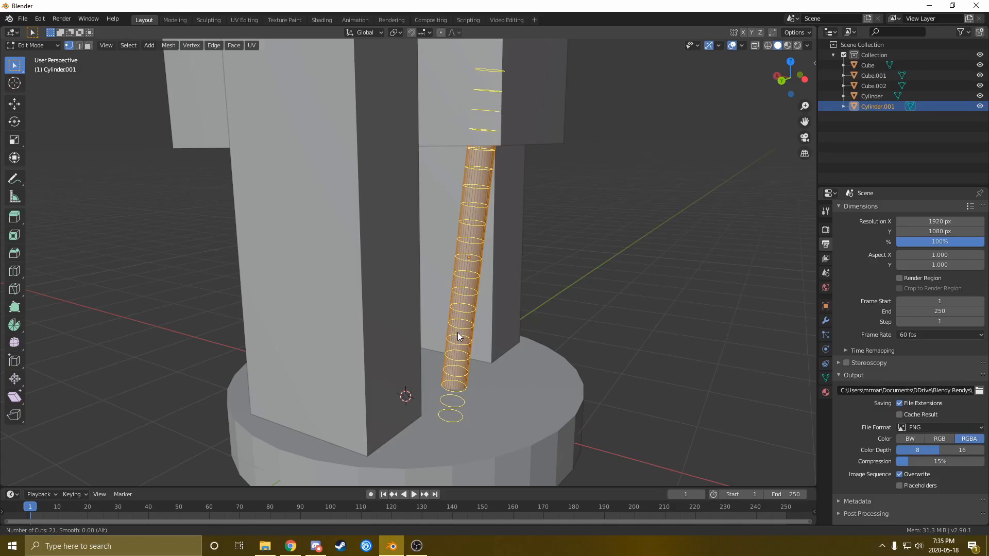
pyautogui.click(458, 332)
pyautogui.rightClick(457, 332)
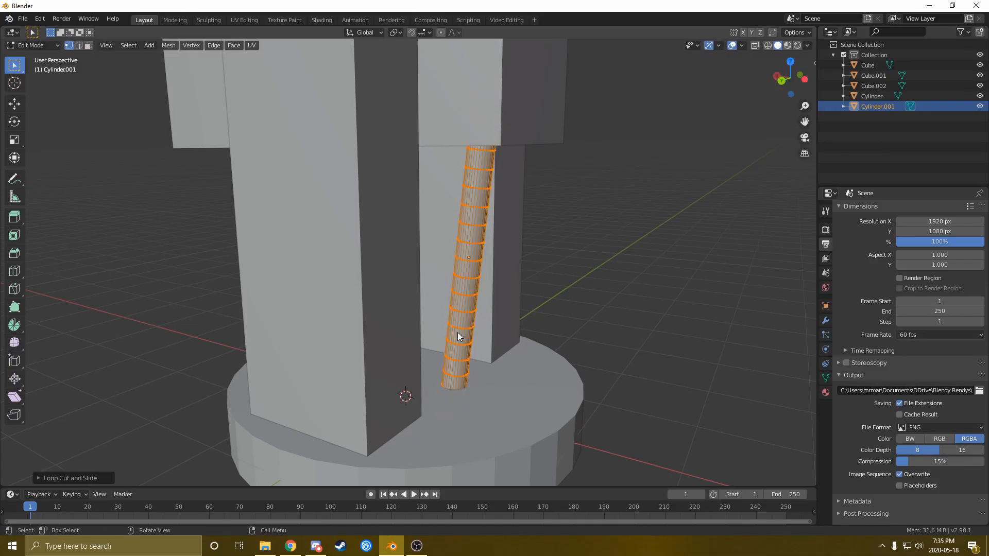
pyautogui.moveTo(458, 332)
pyautogui.mouseDown(button='middle')
pyautogui.moveTo(481, 314)
pyautogui.moveTo(466, 343)
pyautogui.moveTo(460, 333)
pyautogui.mouseUp(button='middle')
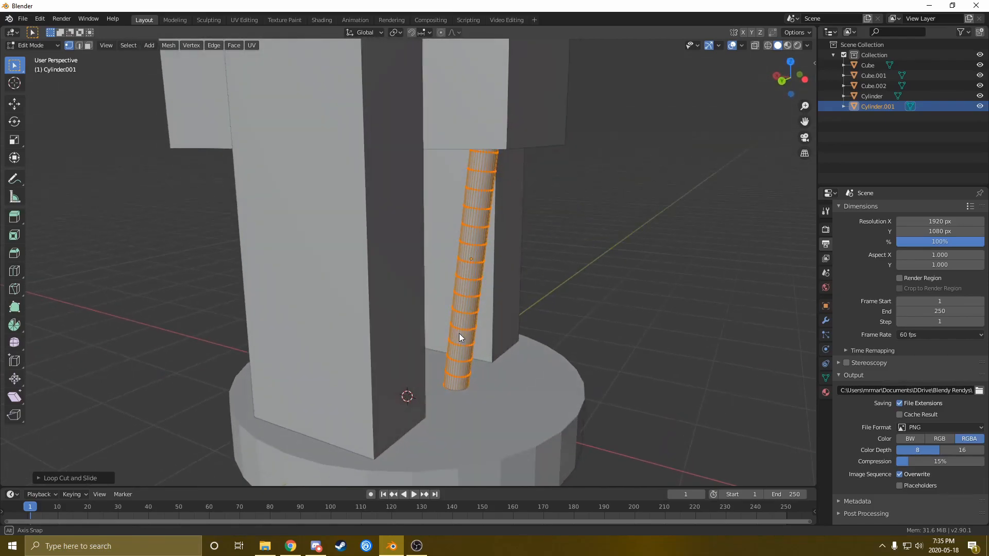
pyautogui.press('s')
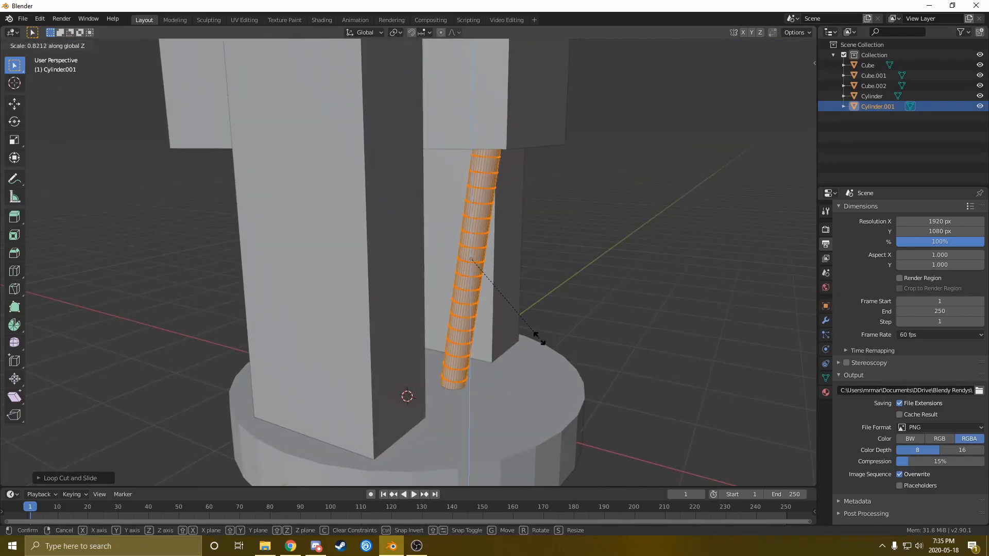
pyautogui.click(539, 336)
# Switch the viewport to wireframe shading and deselect the pole's vertices
pyautogui.press('z')
pyautogui.click(513, 323)
pyautogui.moveTo(513, 323)
pyautogui.mouseDown(button='middle')
pyautogui.moveTo(497, 349)
pyautogui.moveTo(458, 314)
pyautogui.moveTo(507, 345)
pyautogui.mouseUp(button='middle')
pyautogui.moveTo(485, 268); pyautogui.dragTo(453, 281, button='middle')
pyautogui.click(544, 279)
pyautogui.scroll(2, 469, 267)
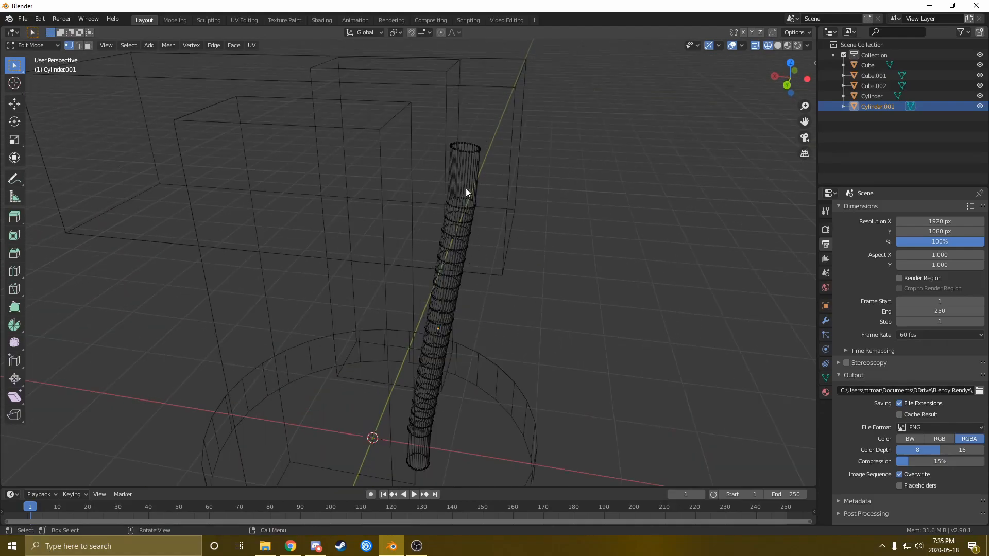
pyautogui.scroll(-2, 547, 247)
pyautogui.hotkey('shift', 'a')
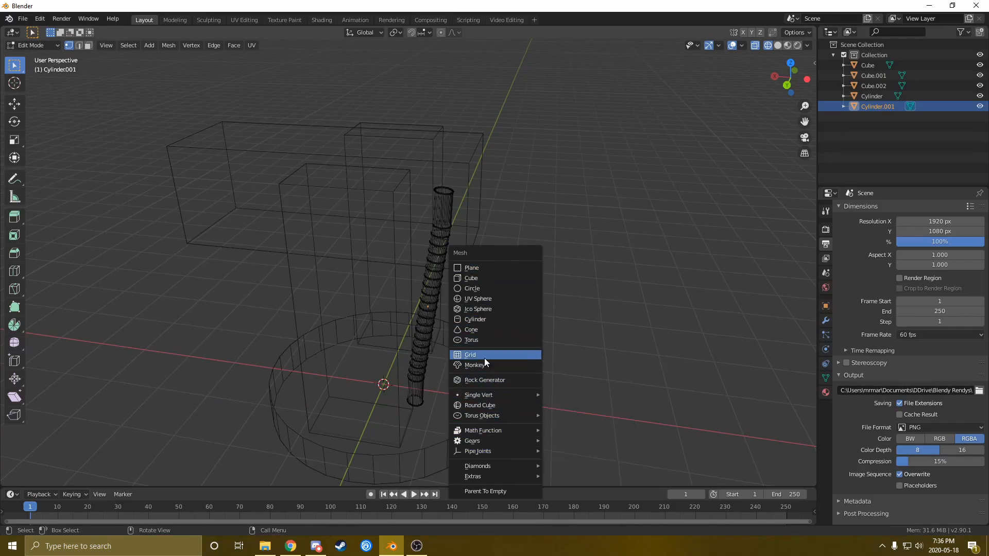
# Return to Object Mode and add a Plain Axes empty to the scene
pyautogui.moveTo(491, 452)
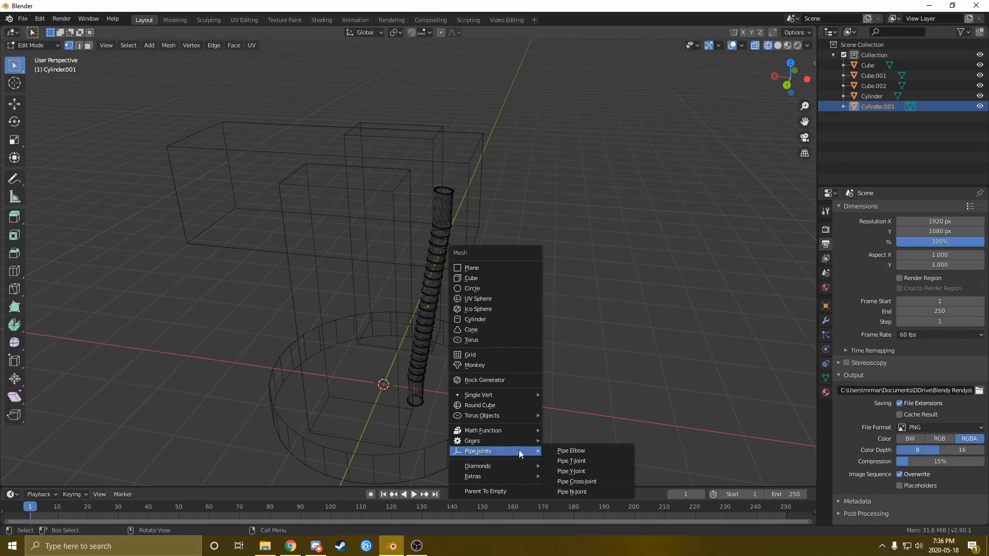
pyautogui.press('Escape')
pyautogui.press('Tab')
pyautogui.hotkey('shift', 'a')
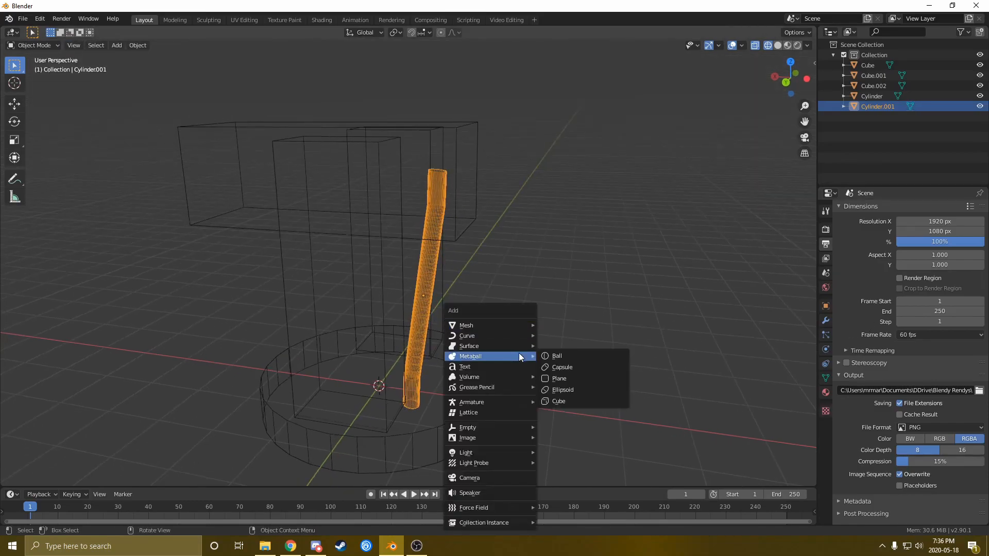
pyautogui.press('Escape')
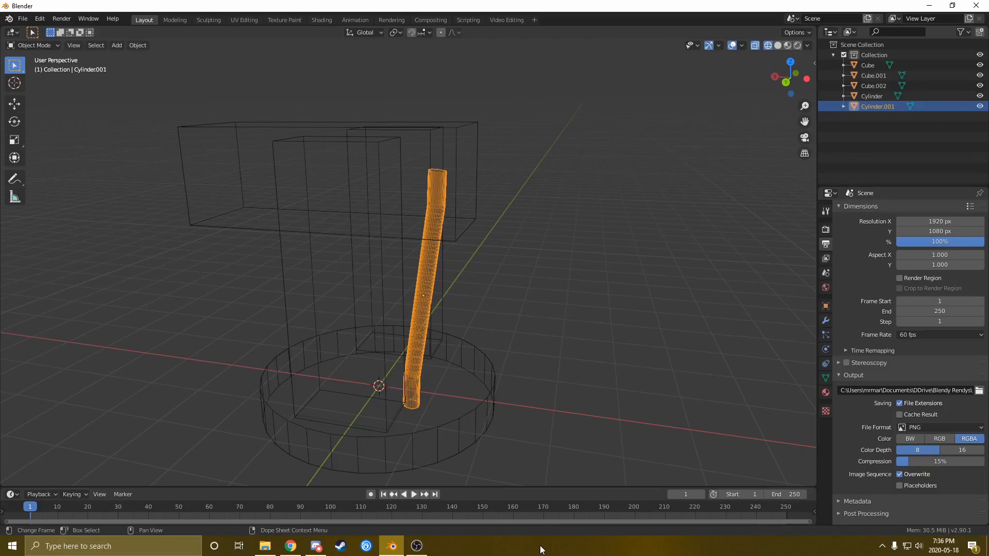
pyautogui.hotkey('shift', 'a')
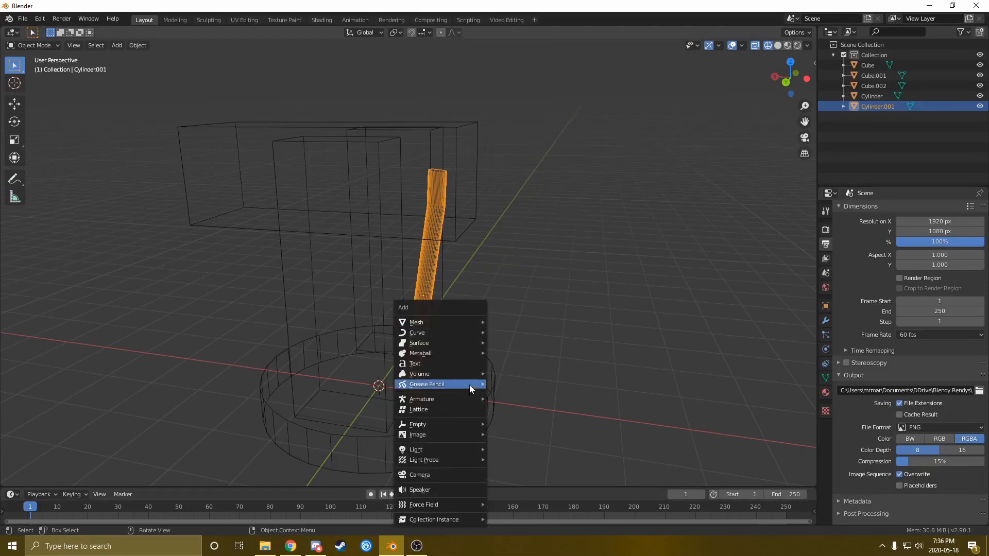
pyautogui.moveTo(431, 385)
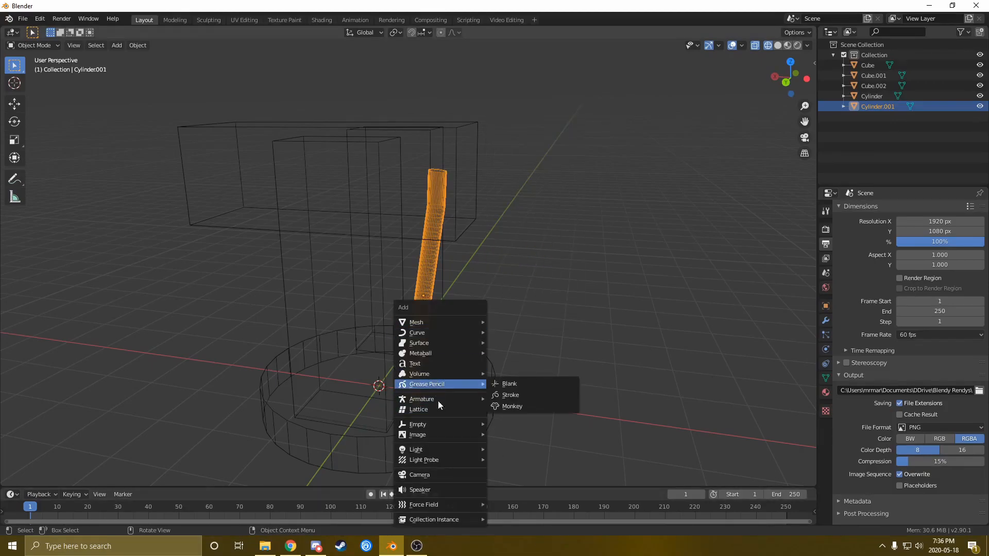
pyautogui.moveTo(443, 425)
pyautogui.click(541, 426)
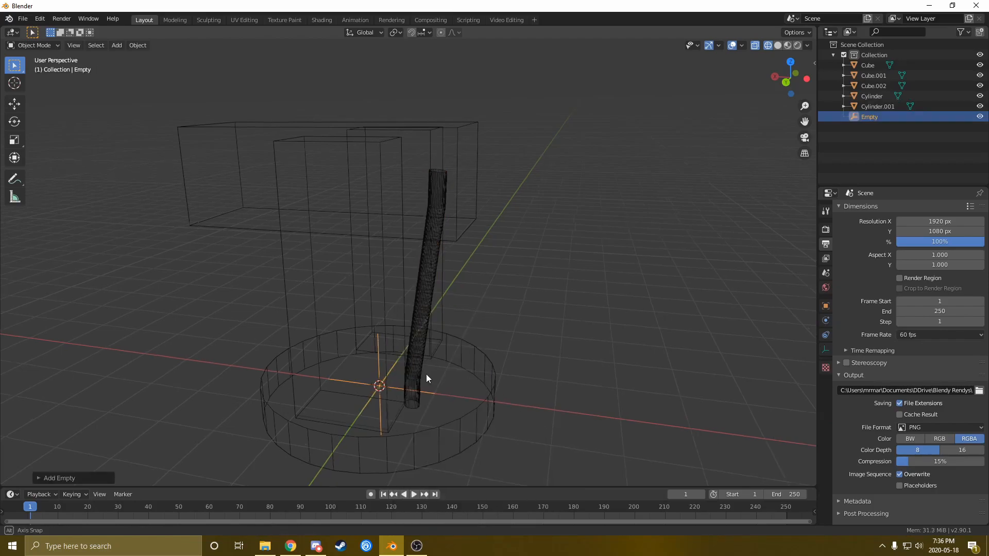
# Move the empty up to the top end of the cable rod below the top block
pyautogui.moveTo(425, 378); pyautogui.dragTo(448, 375, button='middle')
pyautogui.press('g')
pyautogui.press('z')
pyautogui.press('x')
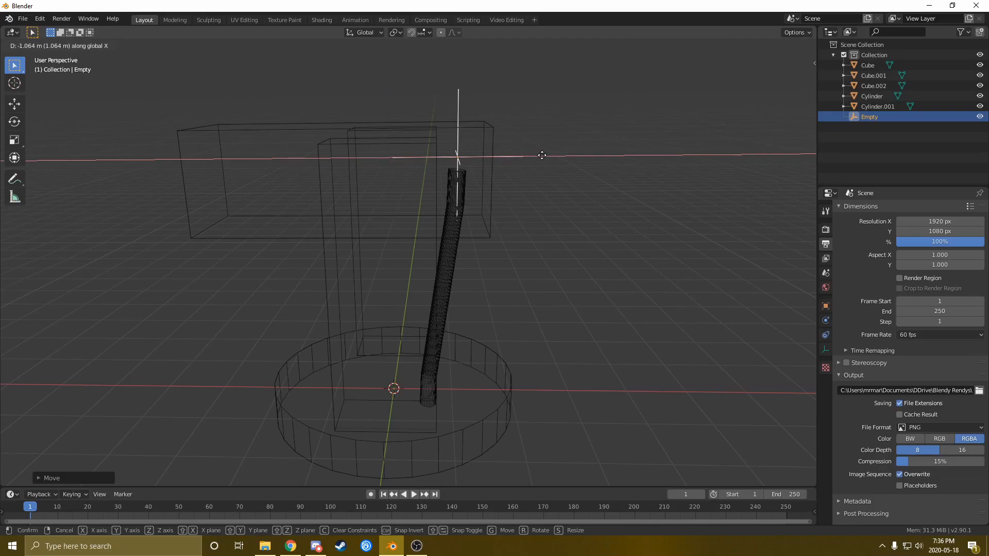
pyautogui.click(542, 155)
pyautogui.moveTo(474, 204); pyautogui.dragTo(496, 190, button='middle')
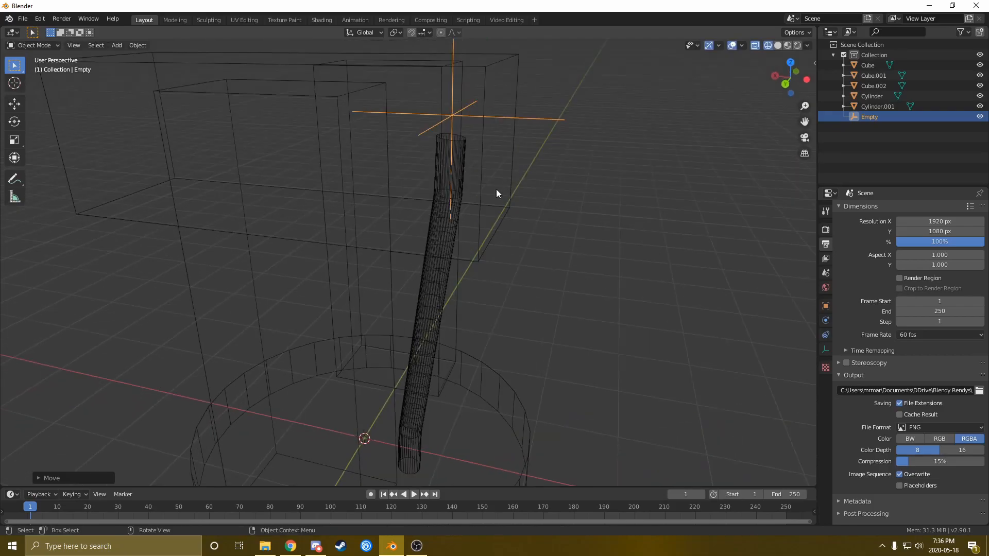
# Select the cable's top vertex ring and hook it to the Empty
pyautogui.keyDown('shift'); pyautogui.click(460, 171); pyautogui.keyUp('shift')
pyautogui.moveTo(460, 182); pyautogui.dragTo(436, 131, button='middle')
pyautogui.press('Tab')
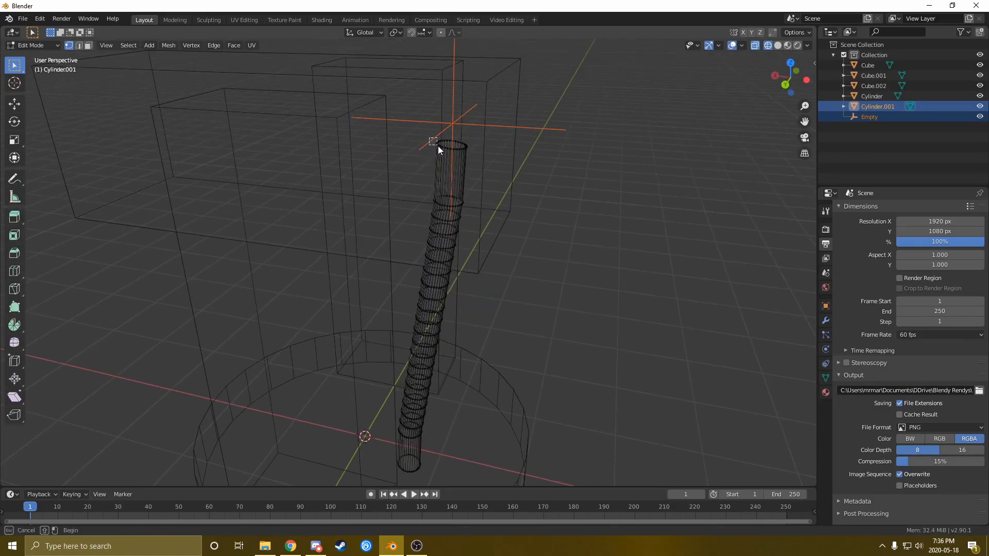
pyautogui.moveTo(476, 157); pyautogui.dragTo(476, 159)
pyautogui.moveTo(476, 161); pyautogui.dragTo(459, 182, button='middle')
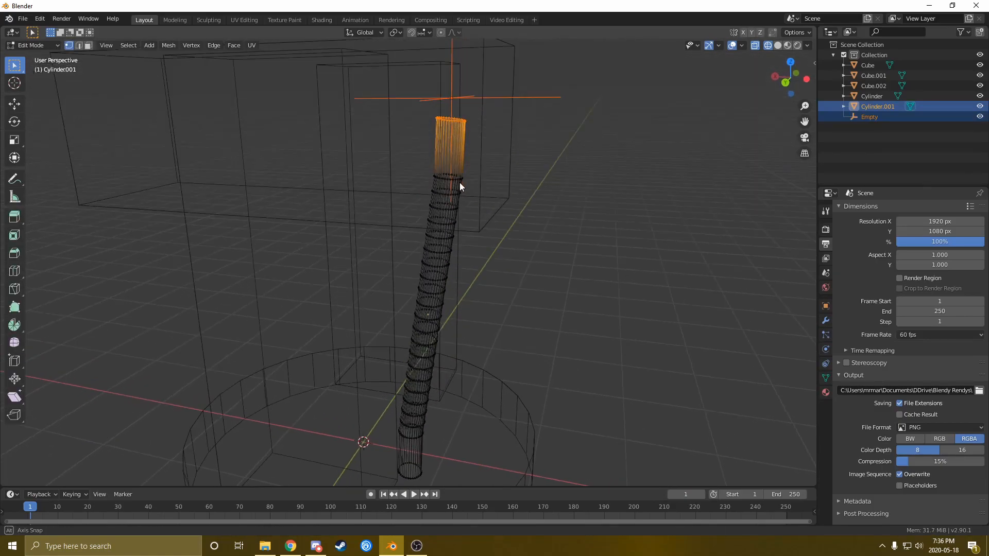
pyautogui.hotkey('ctrl', 'h')
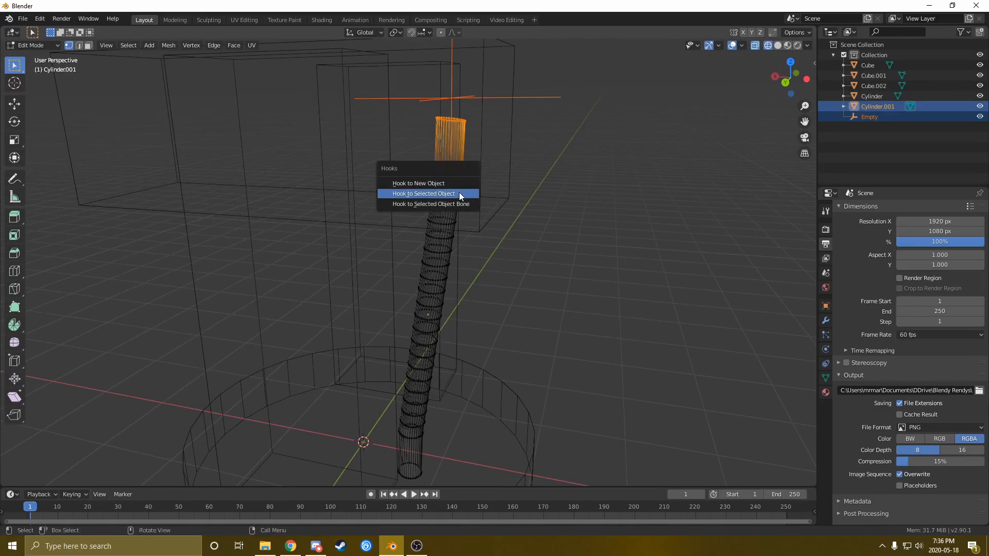
pyautogui.click(460, 194)
# Select the whole cylinder mesh, return to Object Mode and select the Empty alone
pyautogui.moveTo(459, 193); pyautogui.dragTo(469, 121, button='middle')
pyautogui.press('a')
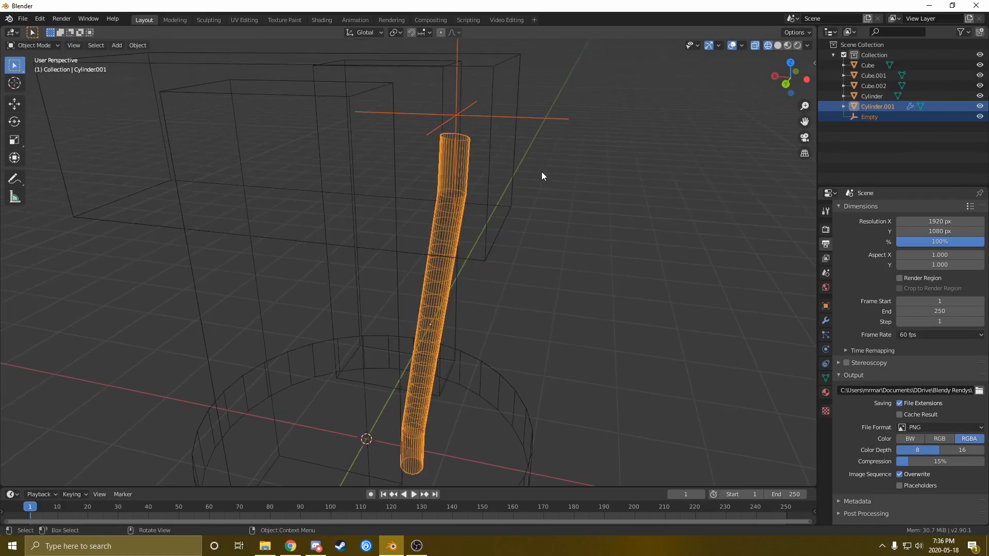
pyautogui.press('Tab')
pyautogui.moveTo(542, 172); pyautogui.dragTo(535, 215, button='middle')
pyautogui.click(430, 114)
# Test-rotate the Empty, cancel it, and reselect the cable cylinder
pyautogui.press('r')
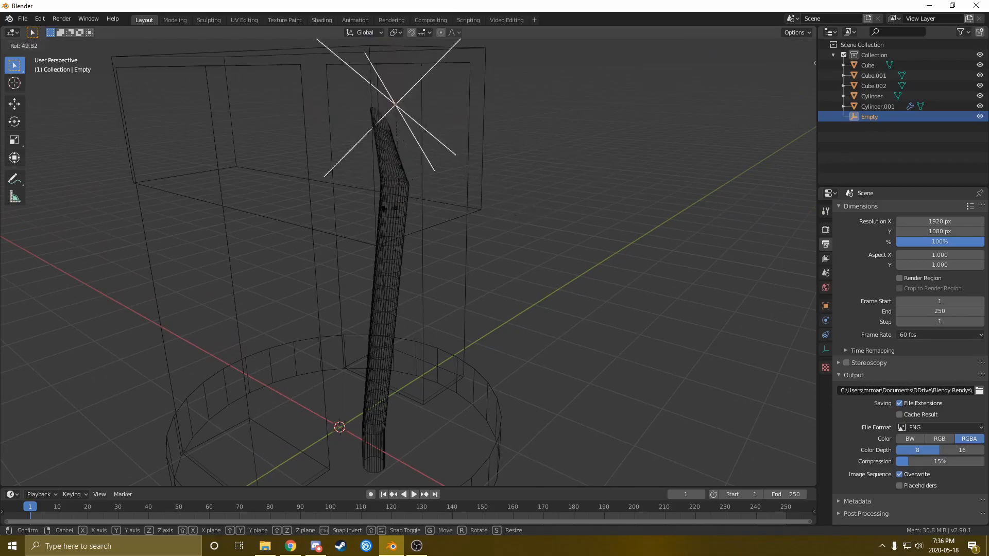
pyautogui.press('Escape')
pyautogui.moveTo(592, 215); pyautogui.dragTo(413, 170, button='middle')
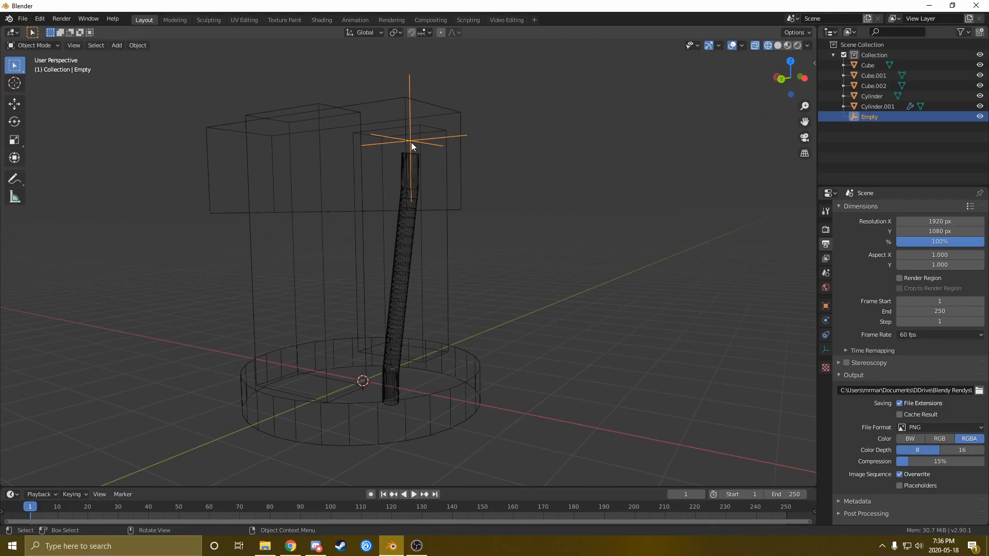
pyautogui.moveTo(393, 339); pyautogui.dragTo(431, 364, button='middle')
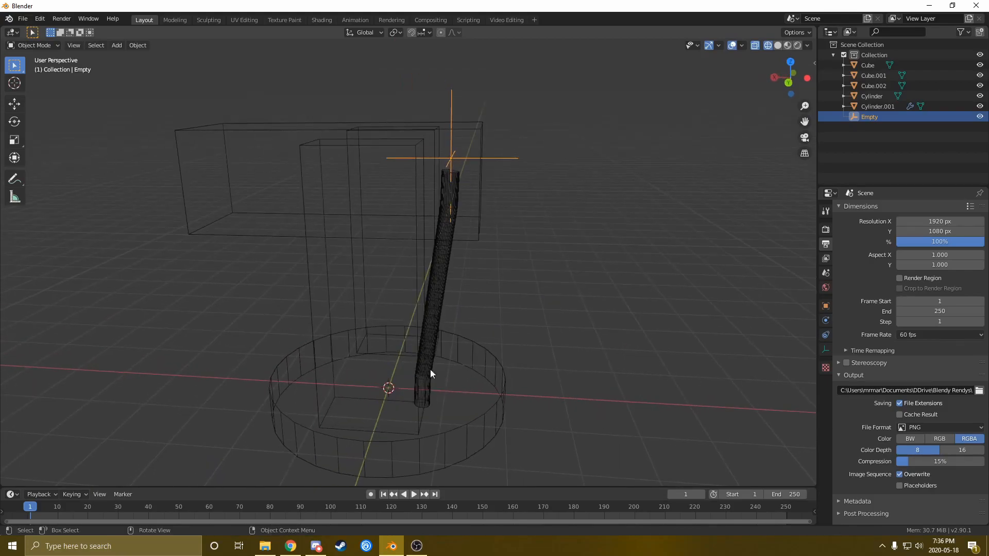
pyautogui.moveTo(459, 413); pyautogui.dragTo(380, 342, button='middle')
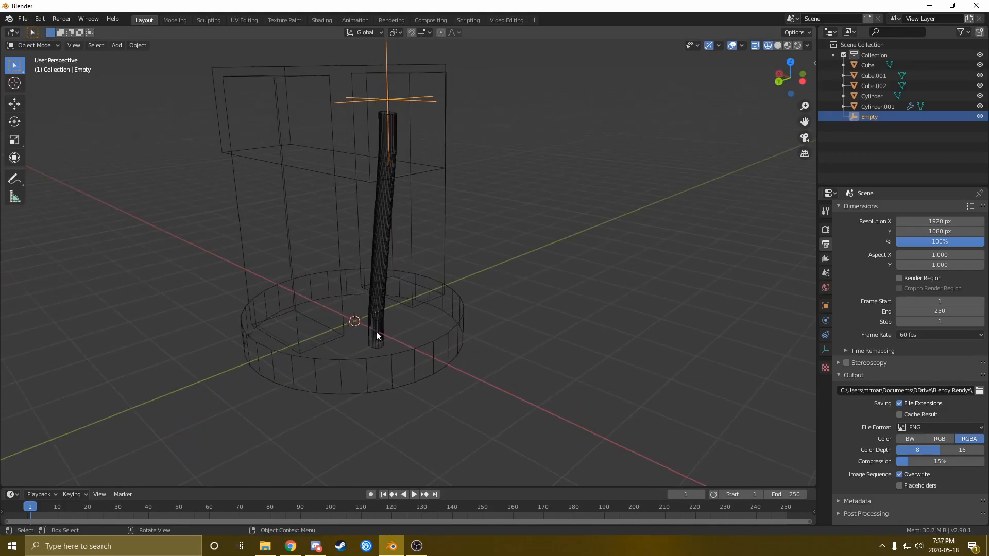
pyautogui.moveTo(447, 338); pyautogui.dragTo(446, 397, button='middle')
pyautogui.click(393, 329)
# Add a second Plain Axes empty, Empty.001, and lower it below the base
pyautogui.hotkey('shift', 'a')
pyautogui.moveTo(406, 369)
pyautogui.click(470, 368)
pyautogui.press('g')
pyautogui.press('z')
pyautogui.click(418, 404)
# Slide Empty.001 along X under the cylinder and fine-tune its final position
pyautogui.press('g')
pyautogui.press('x')
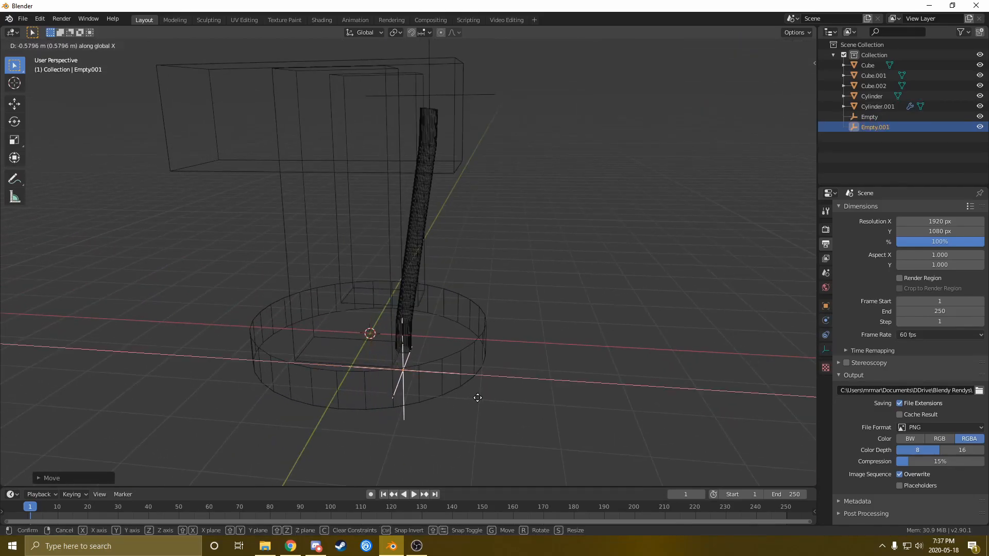
pyautogui.click(478, 398)
pyautogui.press('g')
pyautogui.click(418, 376)
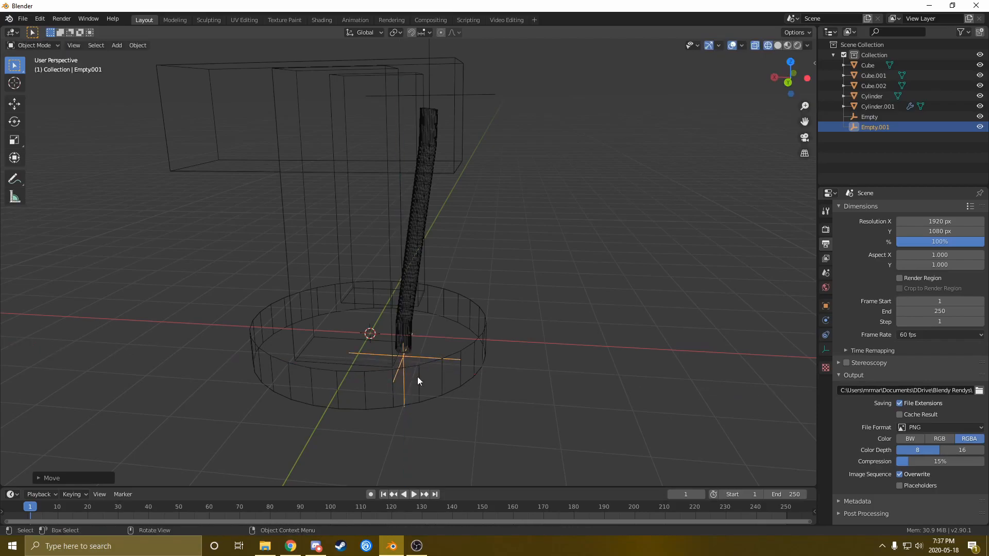
pyautogui.scroll(6, 363, 378)
pyautogui.moveTo(378, 411); pyautogui.dragTo(497, 369, button='middle')
# Hook Cylinder.001's bottom vertex ring to Empty.001, then return to Object Mode
pyautogui.keyDown('shift'); pyautogui.click(425, 346); pyautogui.keyUp('shift')
pyautogui.press('Tab')
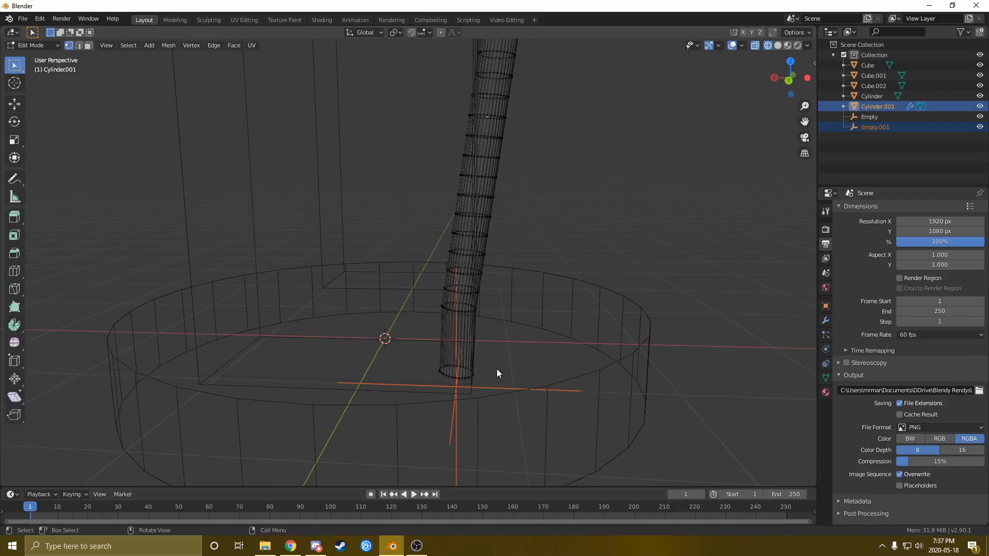
pyautogui.moveTo(425, 357); pyautogui.dragTo(495, 387)
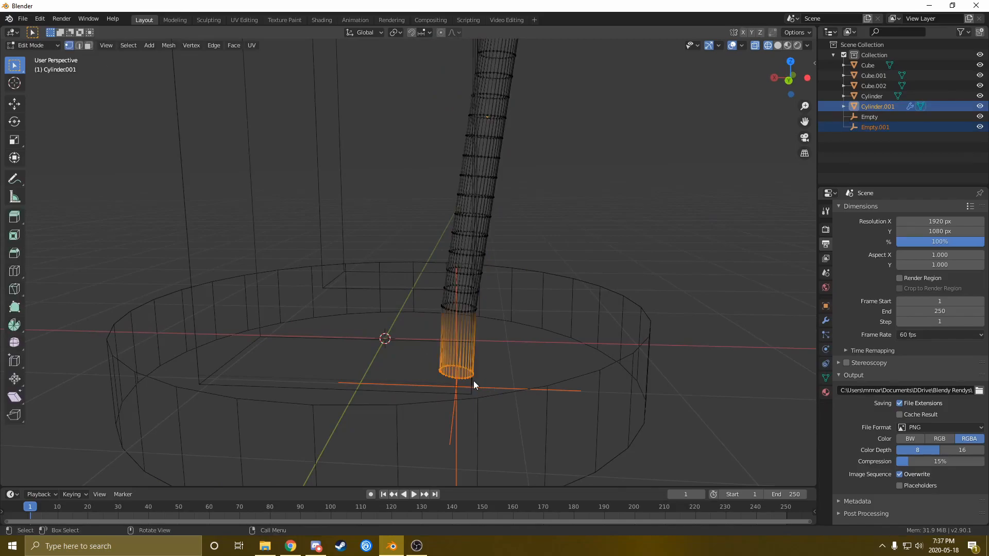
pyautogui.hotkey('ctrl', 'h')
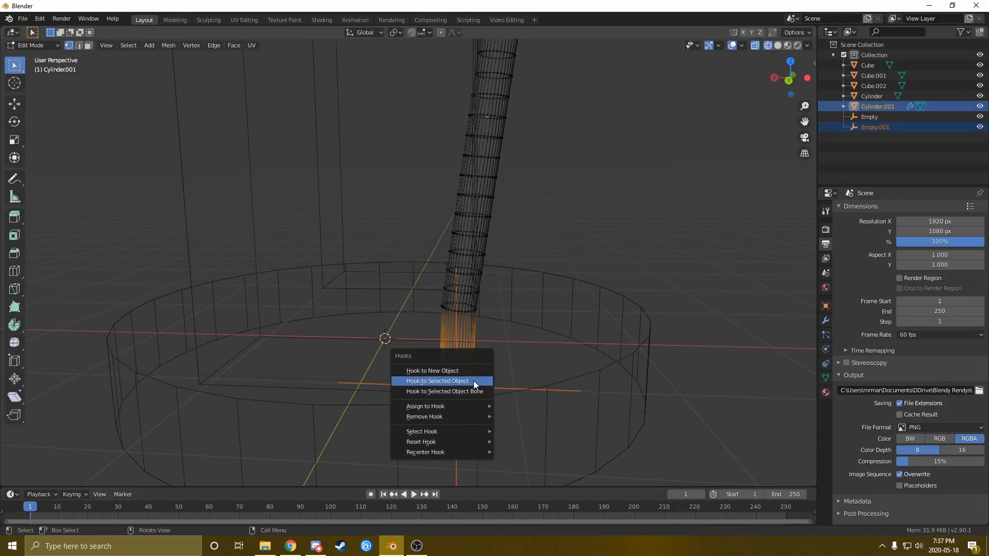
pyautogui.click(474, 381)
pyautogui.moveTo(474, 381); pyautogui.dragTo(517, 300, button='middle')
pyautogui.scroll(-3, 463, 376)
pyautogui.scroll(-3, 479, 331)
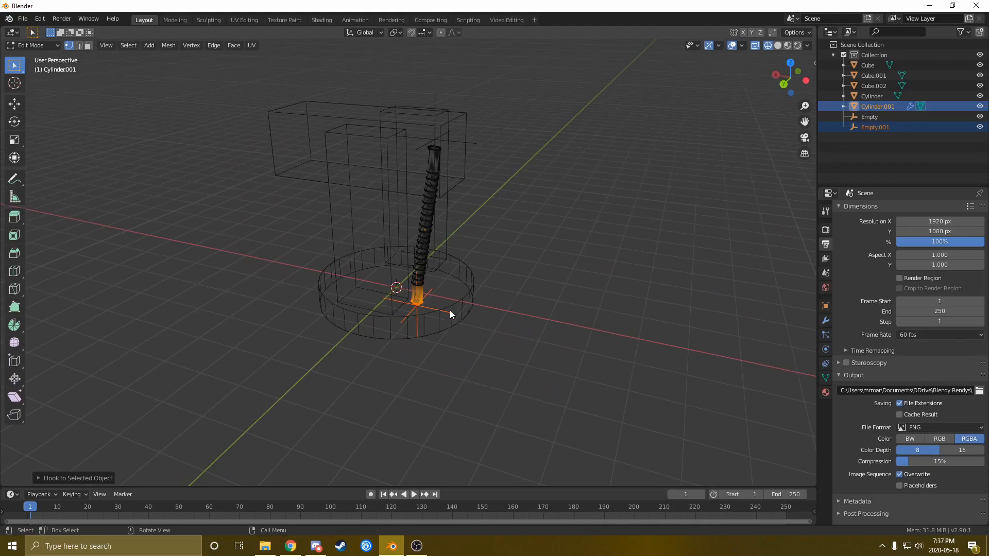
pyautogui.press('Tab')
pyautogui.moveTo(447, 275)
pyautogui.mouseDown(button='middle')
pyautogui.moveTo(412, 268)
pyautogui.moveTo(490, 280)
pyautogui.moveTo(410, 238)
pyautogui.moveTo(725, 301)
pyautogui.mouseUp(button='middle')
# Switch the viewport to Solid shading and select Cylinder.001
pyautogui.press('z')
pyautogui.click(563, 281)
pyautogui.click(421, 258)
pyautogui.click(421, 253)
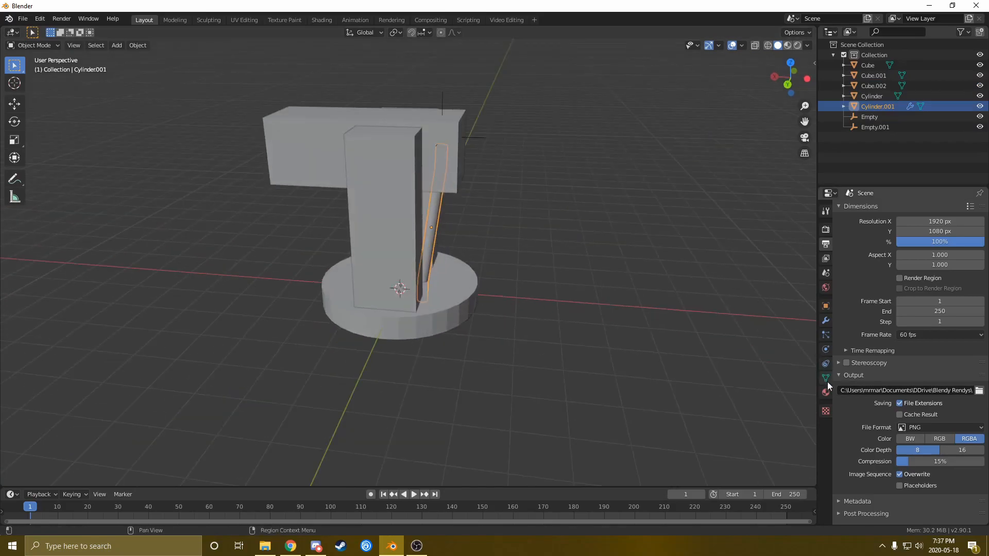
# Enable Soft Body in the cylinder's Physics properties and play the animation
pyautogui.click(826, 350)
pyautogui.scroll(3, 617, 349)
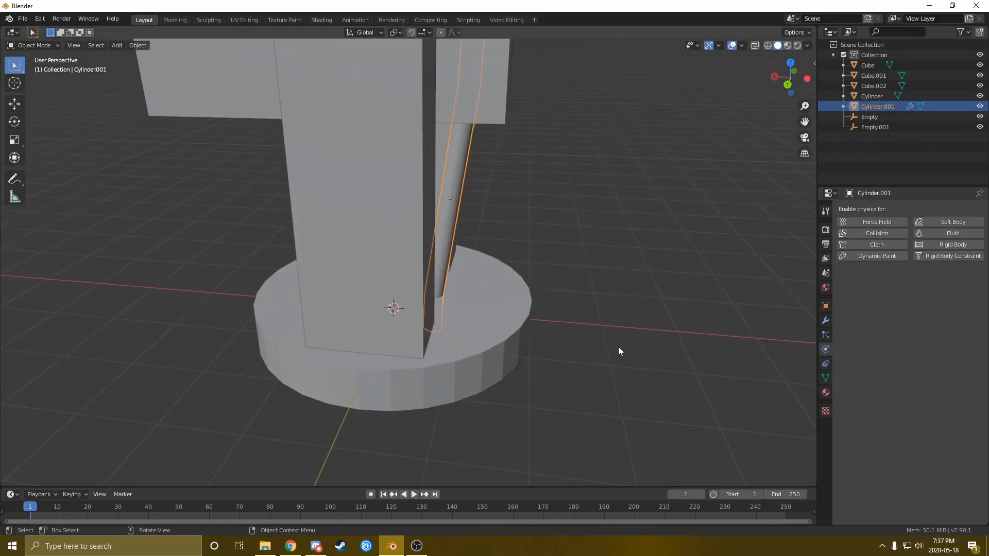
pyautogui.click(938, 225)
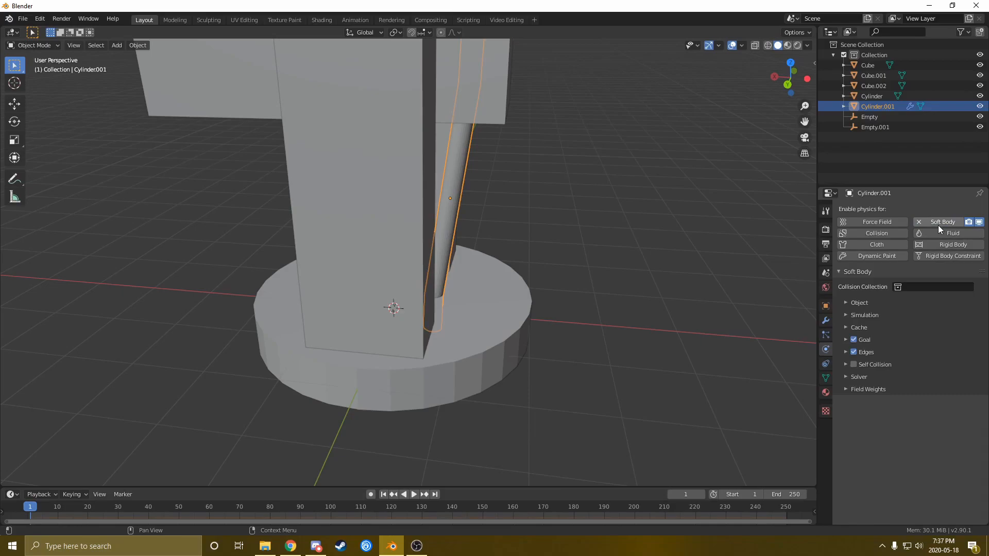
pyautogui.moveTo(663, 329); pyautogui.dragTo(607, 352, button='middle')
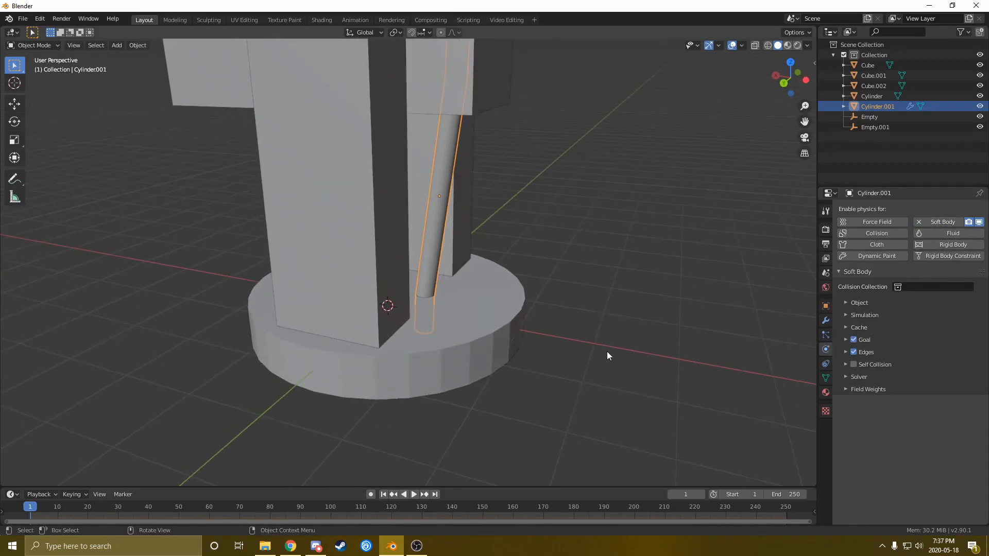
pyautogui.press('space')
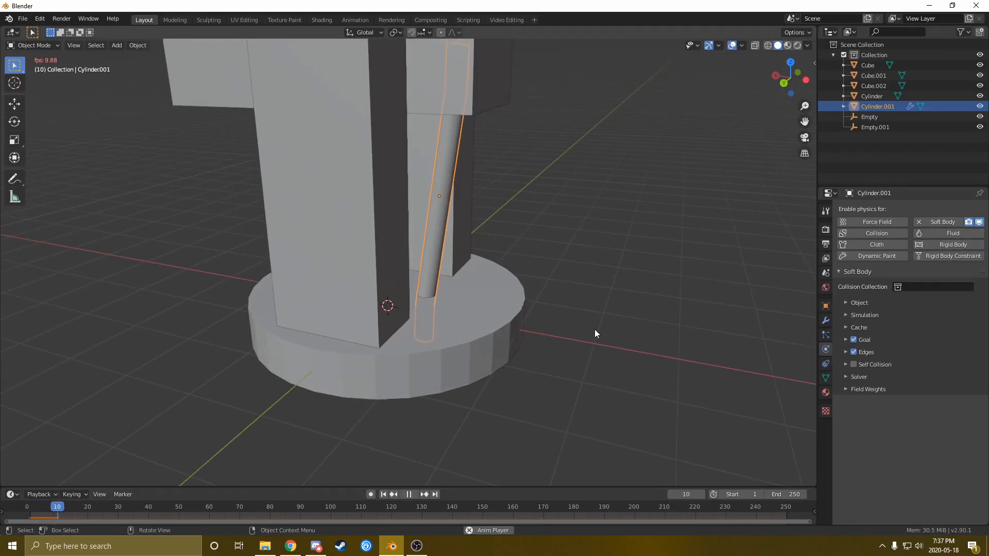
# Turn on Self Collision for the cable's soft body and resume playback
pyautogui.moveTo(582, 321); pyautogui.dragTo(531, 292, button='middle')
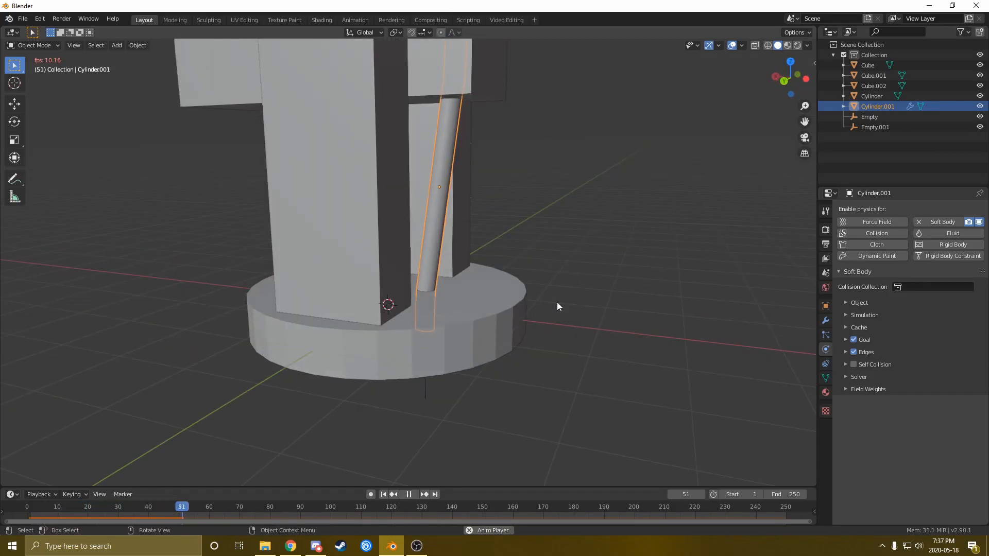
pyautogui.press('space')
pyautogui.click(853, 365)
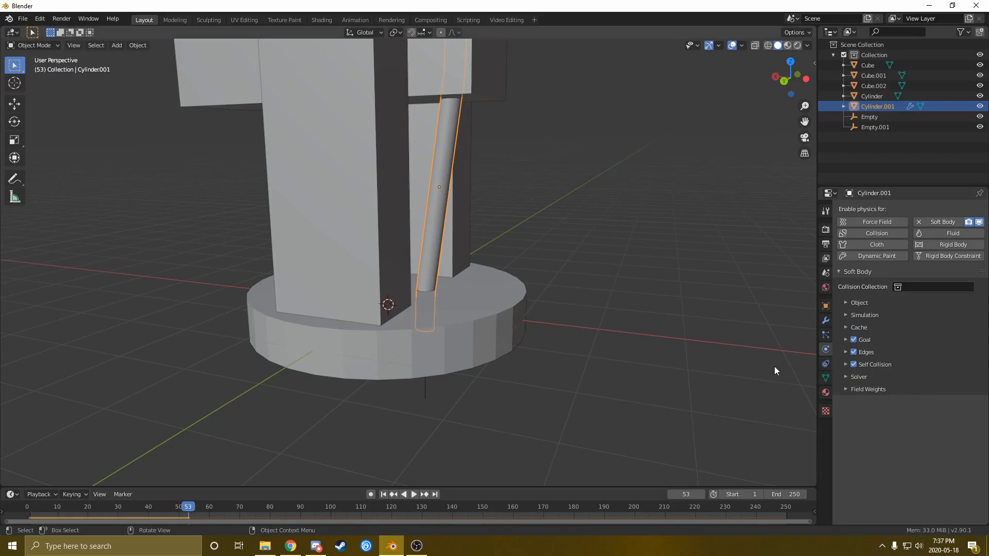
pyautogui.press('space')
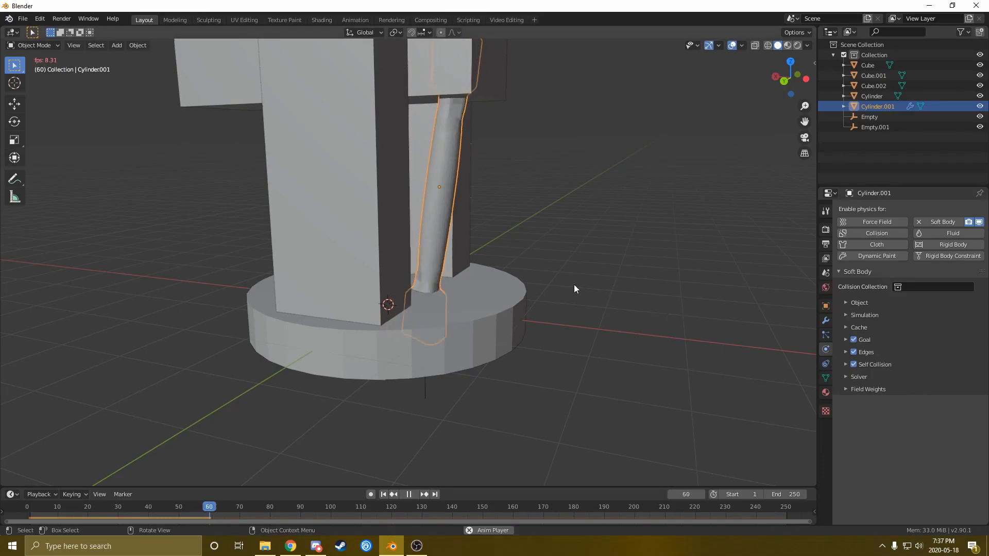
# Set the self-collision Ball Size to 0.1 m and replay the animation
pyautogui.click(845, 364)
pyautogui.click(931, 399)
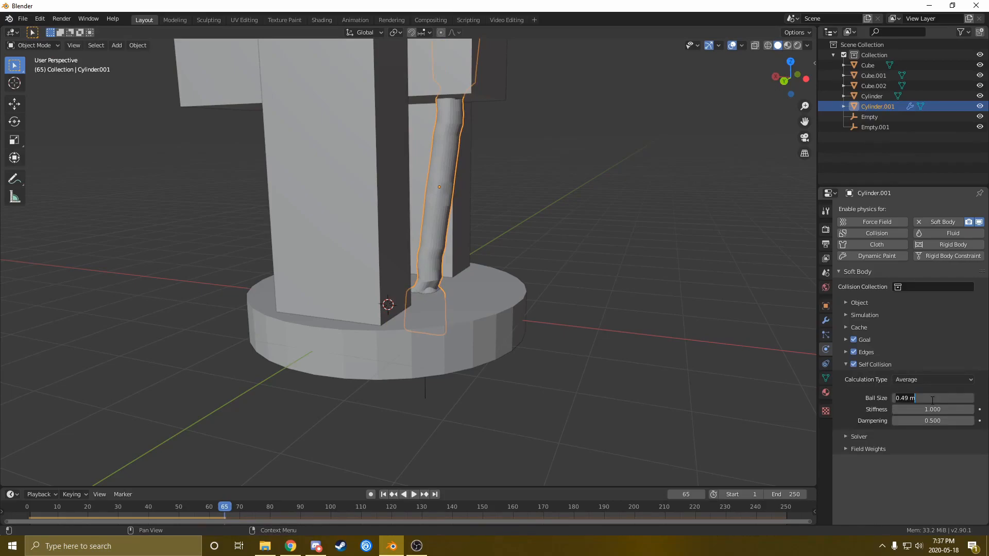
pyautogui.write('0.1')
pyautogui.press('Return')
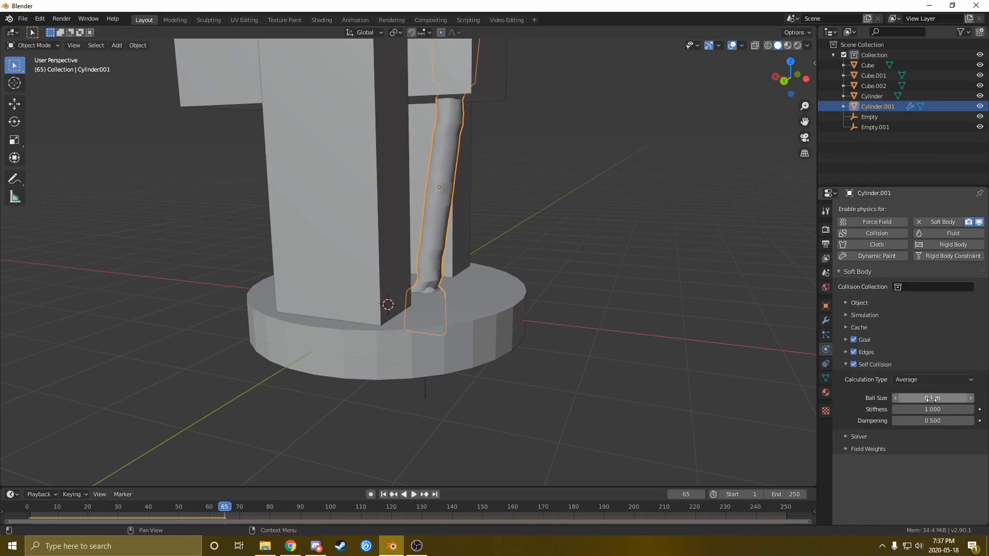
pyautogui.press('space')
# Stop playback, rewind to frame 1, and enter Edit Mode on the cylinder
pyautogui.press('space')
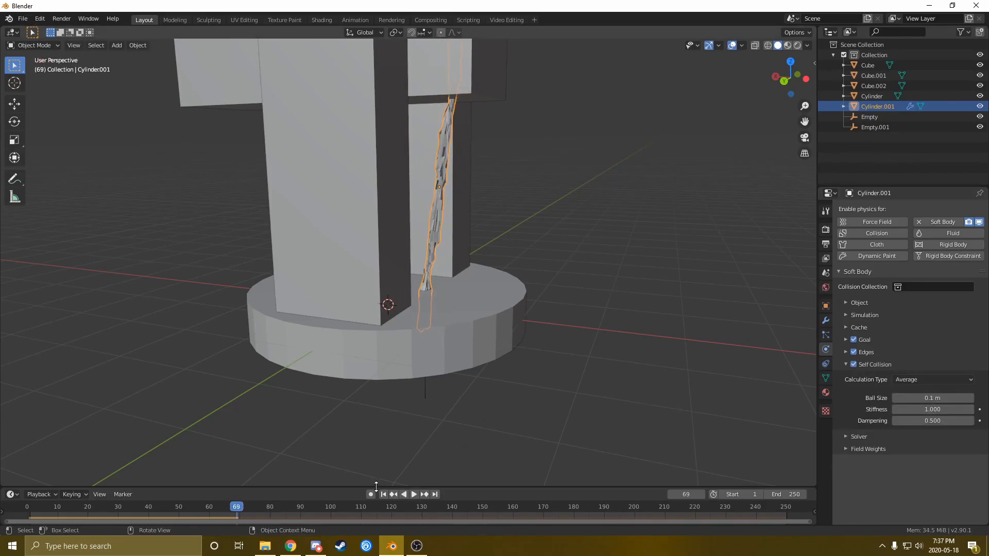
pyautogui.click(382, 495)
pyautogui.press('space')
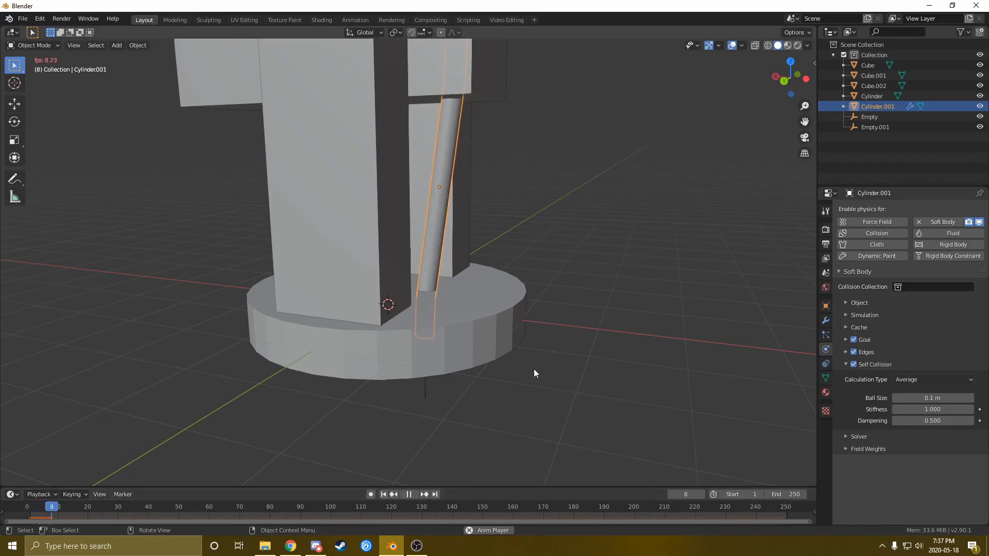
pyautogui.click(382, 494)
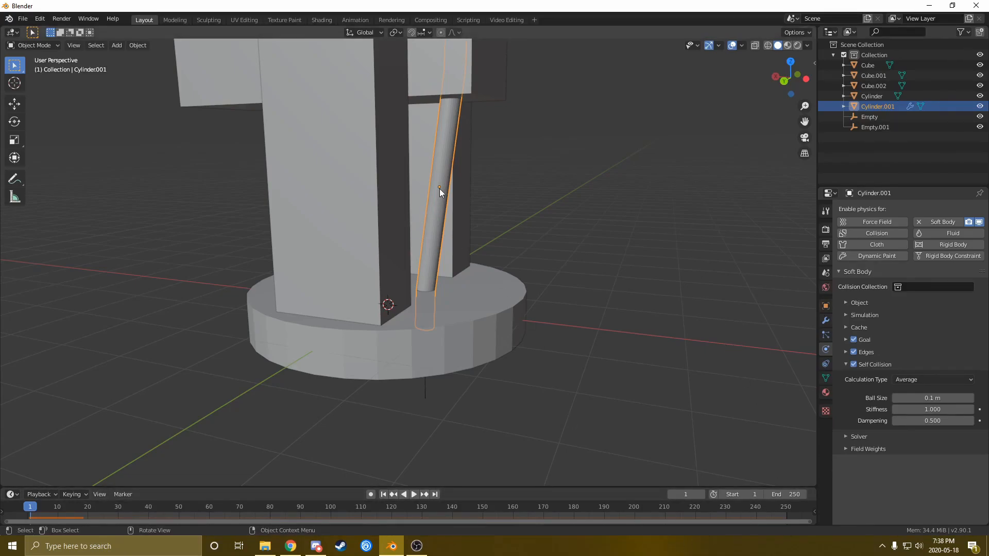
pyautogui.press('Tab')
pyautogui.moveTo(440, 189); pyautogui.dragTo(446, 196, button='middle')
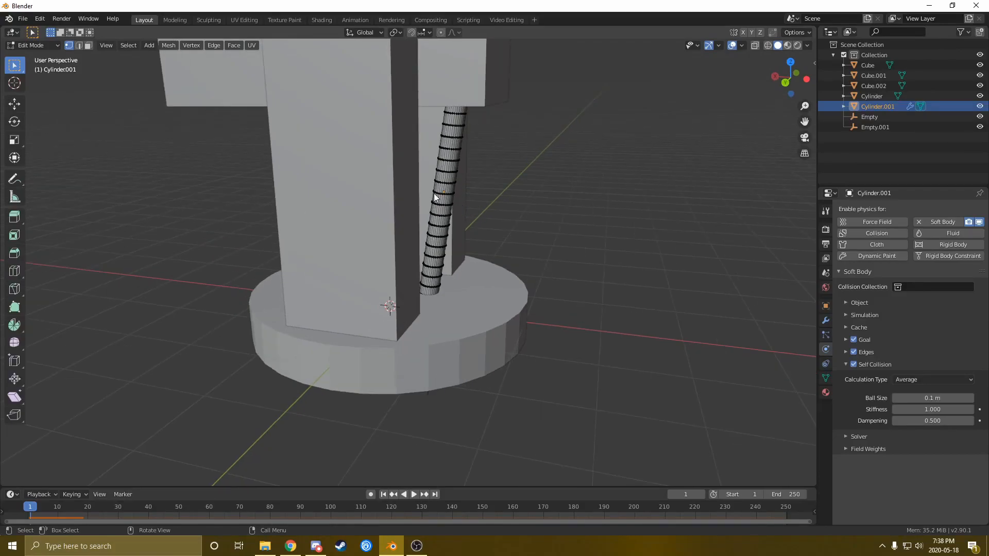
# In wireframe with proportional editing on, shift a middle edge loop sideways to bend the cable
pyautogui.press('z')
pyautogui.click(393, 198)
pyautogui.moveTo(418, 201); pyautogui.dragTo(432, 198, button='middle')
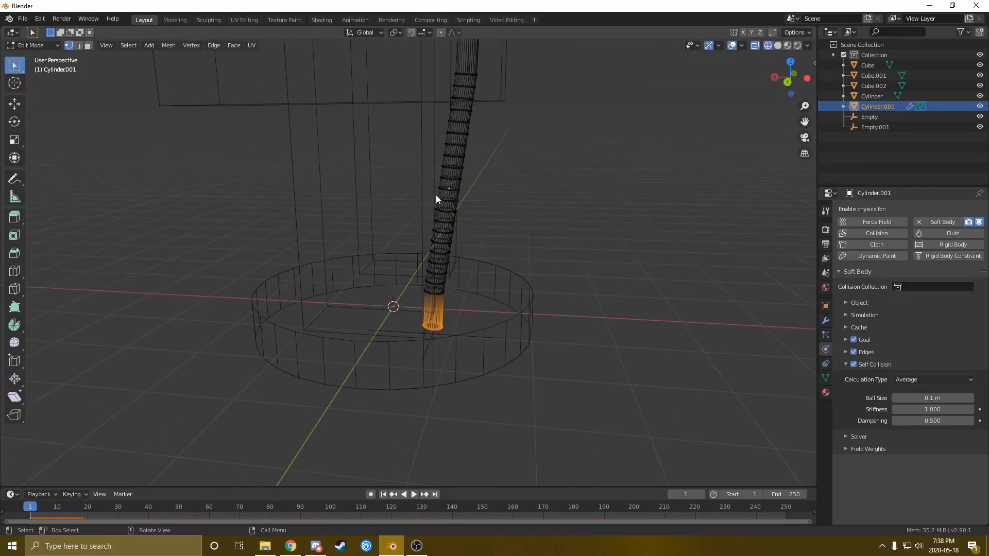
pyautogui.press('o')
pyautogui.moveTo(488, 240); pyautogui.dragTo(436, 172, button='middle')
pyautogui.keyDown('alt'); pyautogui.click(440, 186); pyautogui.keyUp('alt')
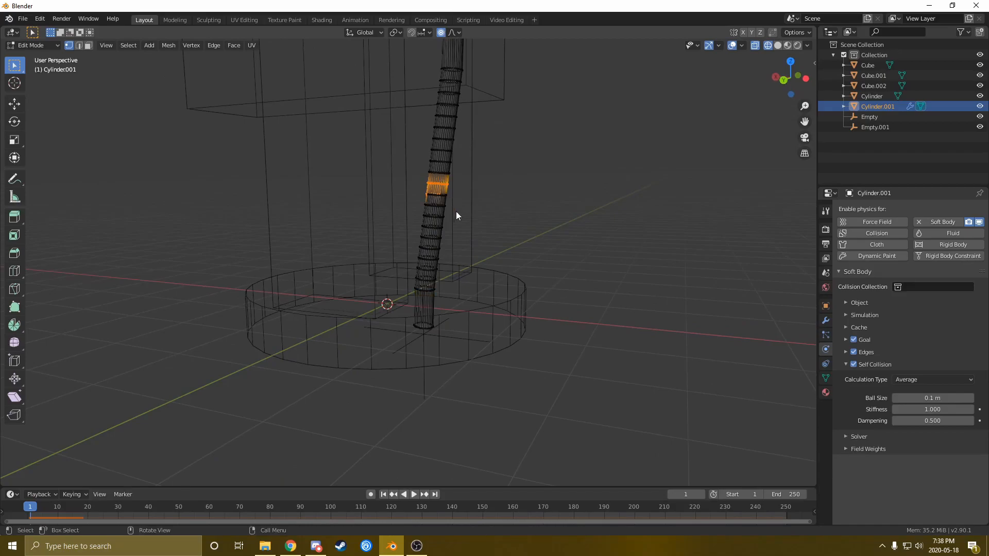
pyautogui.press('g')
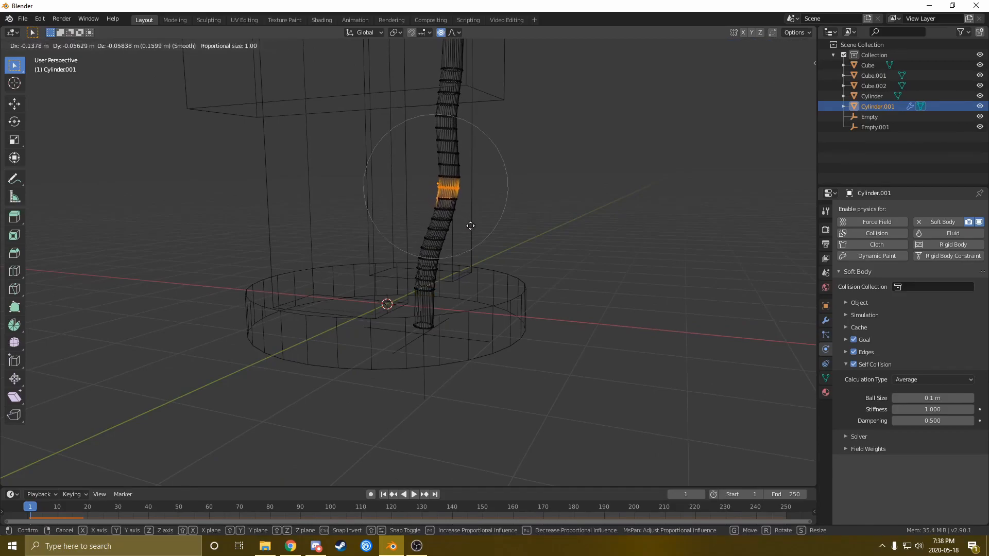
pyautogui.click(474, 231)
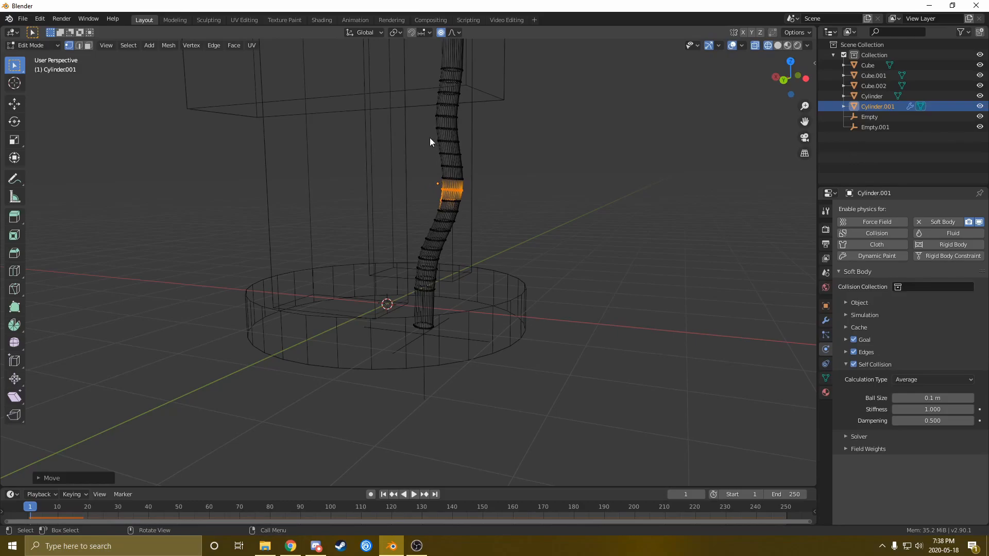
# Move a higher edge loop sideways for an S-shaped bend, then return to Object Mode
pyautogui.keyDown('alt'); pyautogui.click(450, 150); pyautogui.keyUp('alt')
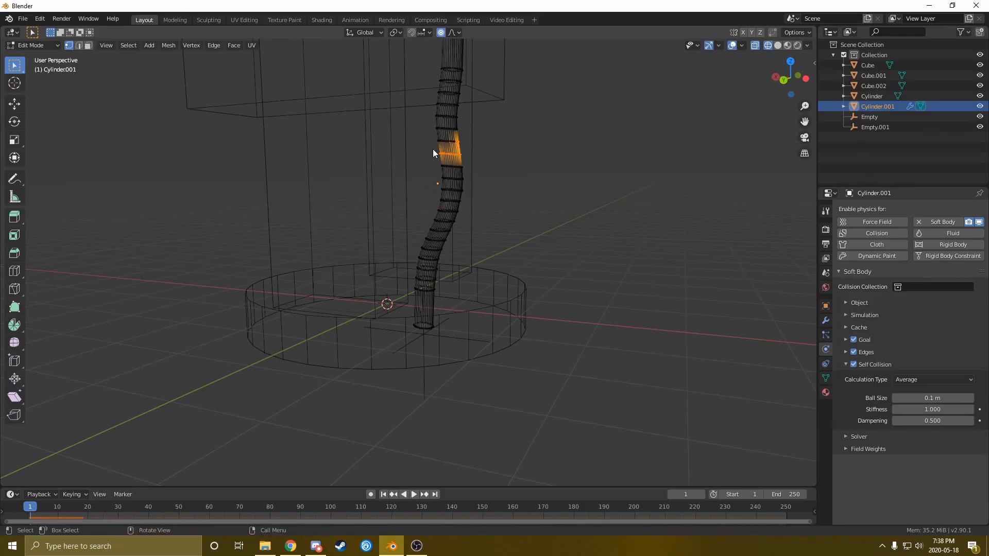
pyautogui.moveTo(474, 199); pyautogui.dragTo(498, 232, button='middle')
pyautogui.press('g')
pyautogui.click(489, 205)
pyautogui.moveTo(499, 156); pyautogui.dragTo(489, 173, button='middle')
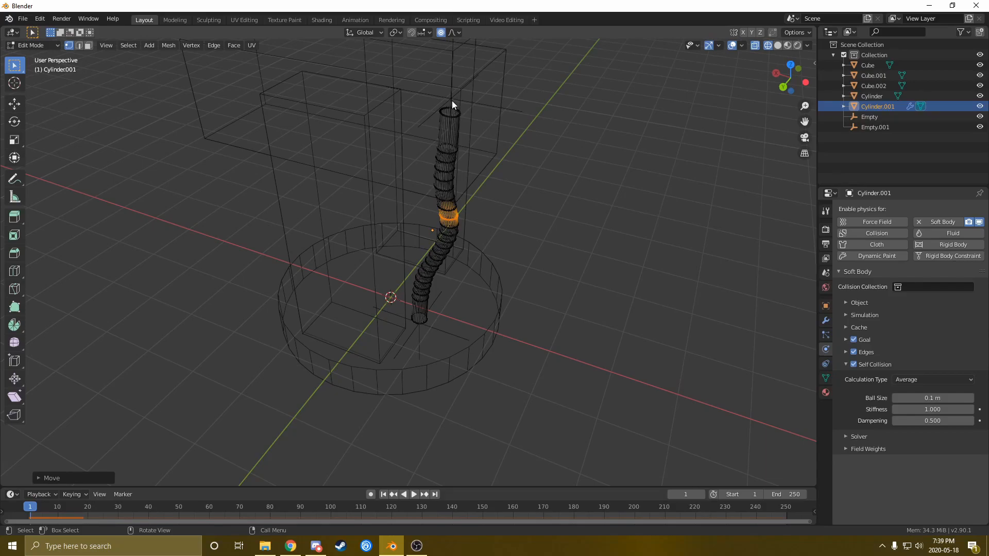
pyautogui.press('Tab')
pyautogui.moveTo(483, 212); pyautogui.dragTo(471, 165, button='middle')
# Select the top Empty and the cable, then enter Edit Mode on the cable
pyautogui.click(460, 78)
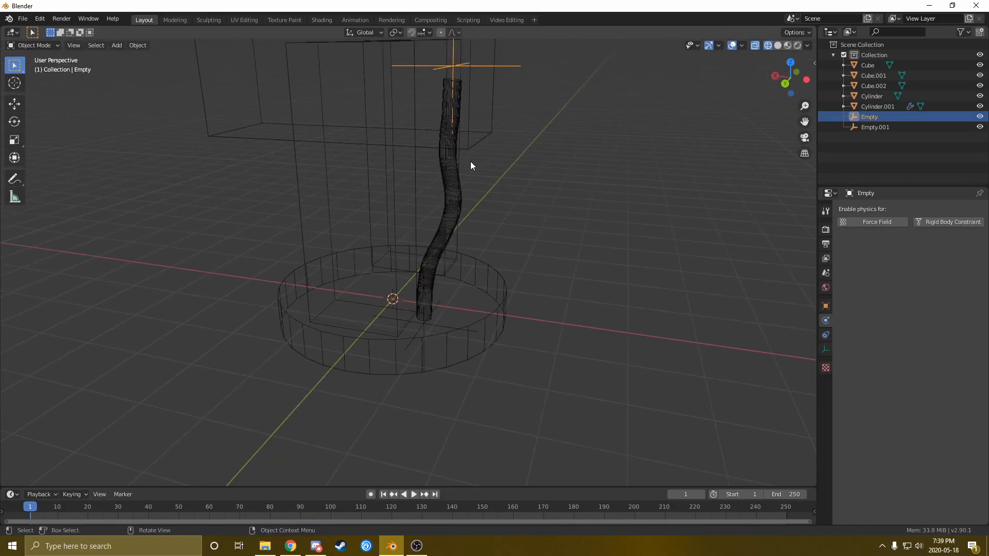
pyautogui.click(447, 154)
pyautogui.press('Tab')
pyautogui.moveTo(484, 198); pyautogui.dragTo(445, 67, button='middle')
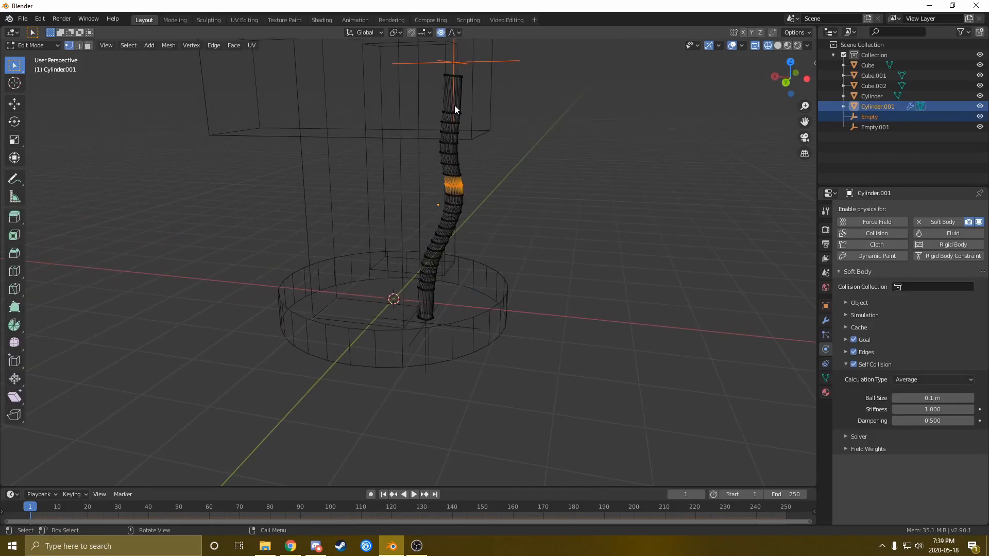
pyautogui.moveTo(459, 152); pyautogui.dragTo(398, 150, button='middle')
# Box-select the cable's upper vertices and assign them to the Hook-Empty hook
pyautogui.moveTo(368, 64); pyautogui.dragTo(461, 308)
pyautogui.moveTo(450, 320); pyautogui.dragTo(410, 261, button='middle')
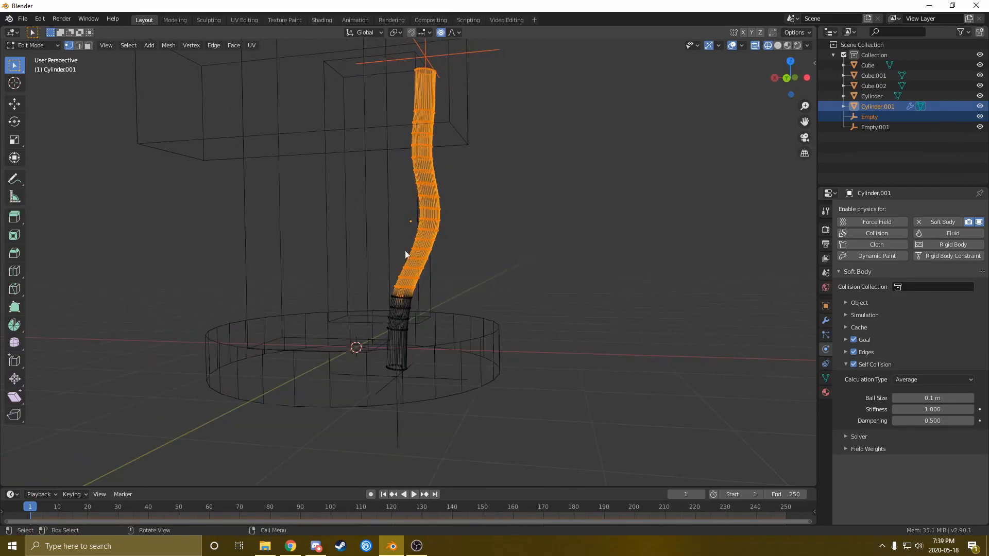
pyautogui.moveTo(357, 56); pyautogui.dragTo(480, 292)
pyautogui.moveTo(464, 292)
pyautogui.mouseDown(button='middle')
pyautogui.moveTo(426, 292)
pyautogui.moveTo(470, 301)
pyautogui.mouseUp(button='middle')
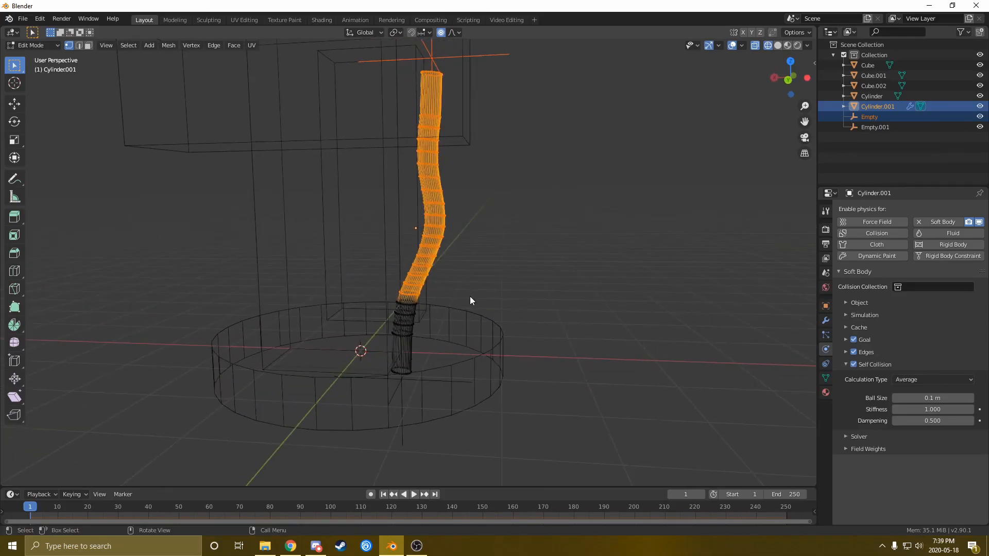
pyautogui.hotkey('ctrl', 'h')
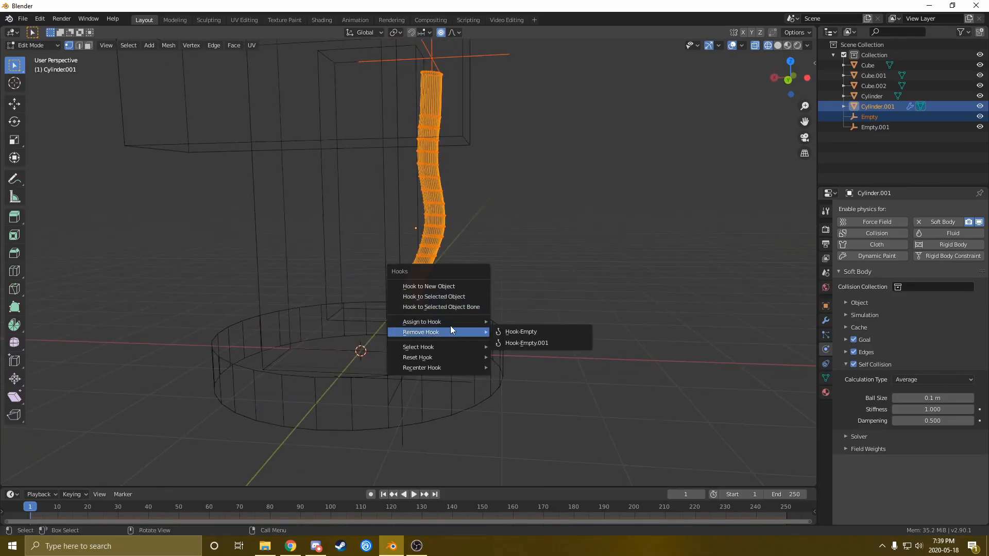
pyautogui.moveTo(450, 322)
pyautogui.click(524, 321)
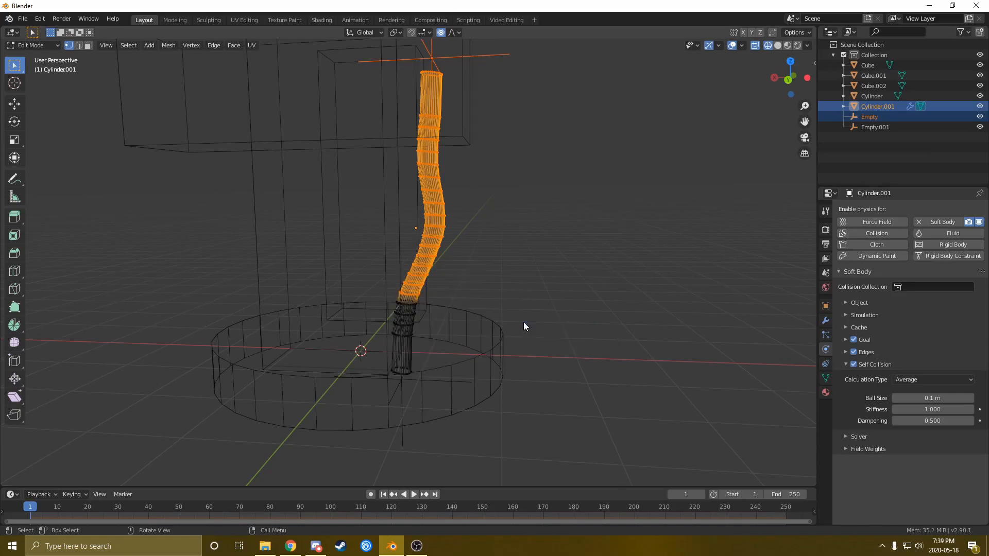
# Box-select the cable's lower vertices and assign them to the Hook-Empty.001 hook
pyautogui.moveTo(355, 321); pyautogui.dragTo(369, 310, button='middle')
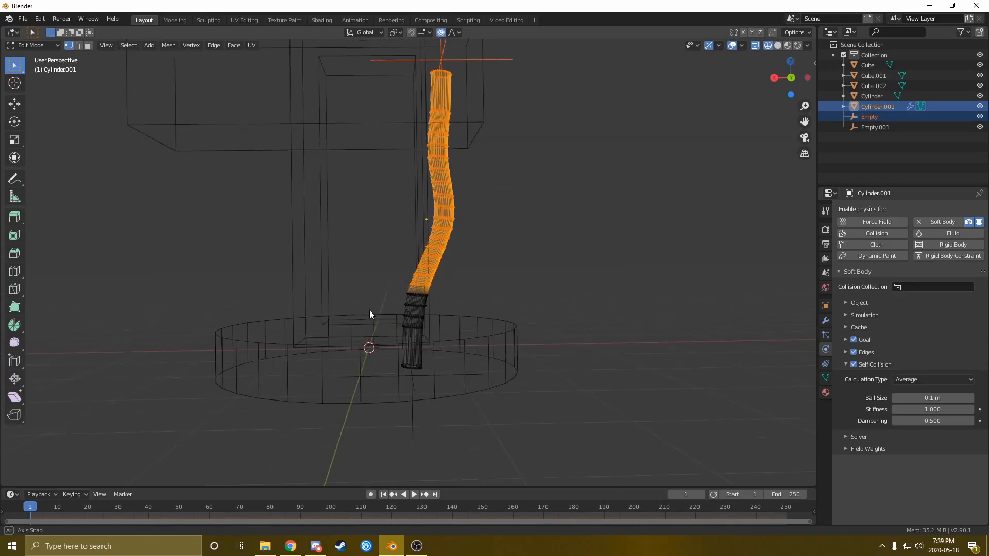
pyautogui.moveTo(377, 284); pyautogui.dragTo(472, 382)
pyautogui.moveTo(373, 295); pyautogui.dragTo(476, 394)
pyautogui.moveTo(476, 394); pyautogui.dragTo(441, 379, button='middle')
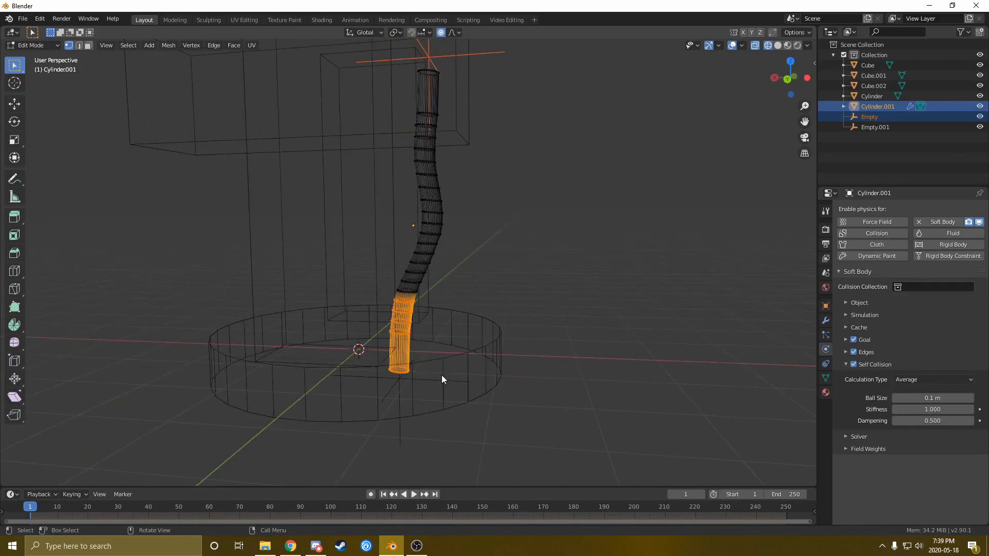
pyautogui.hotkey('ctrl', 'h')
pyautogui.moveTo(441, 376)
pyautogui.click(502, 389)
# Switch the viewport back to Solid shading
pyautogui.moveTo(501, 389); pyautogui.dragTo(433, 339, button='middle')
pyautogui.moveTo(472, 296); pyautogui.dragTo(456, 296, button='middle')
pyautogui.press('z')
pyautogui.click(554, 314)
# Back in Object Mode, play the soft-body animation, stop it, and rewind to frame 1
pyautogui.press('Tab')
pyautogui.press('space')
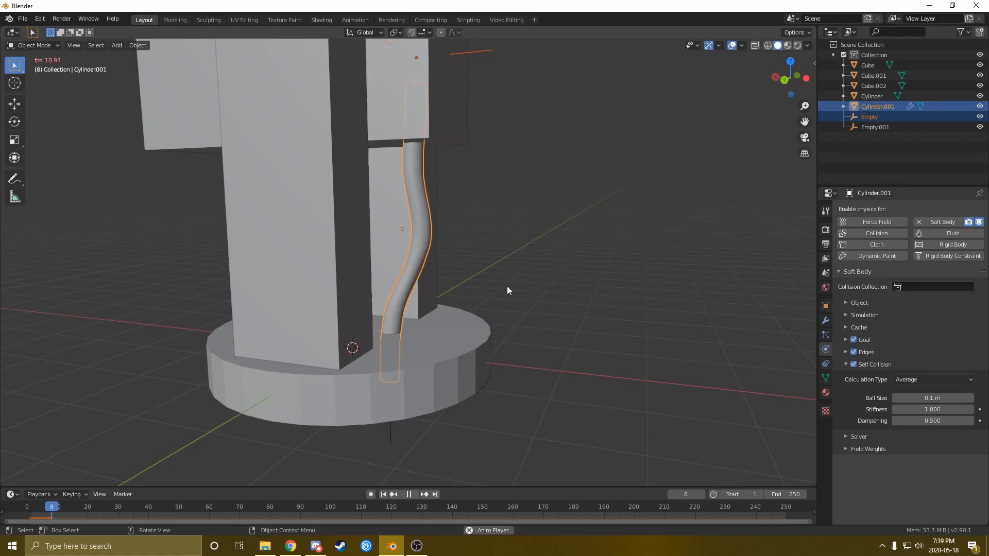
pyautogui.moveTo(451, 283); pyautogui.dragTo(446, 265, button='middle')
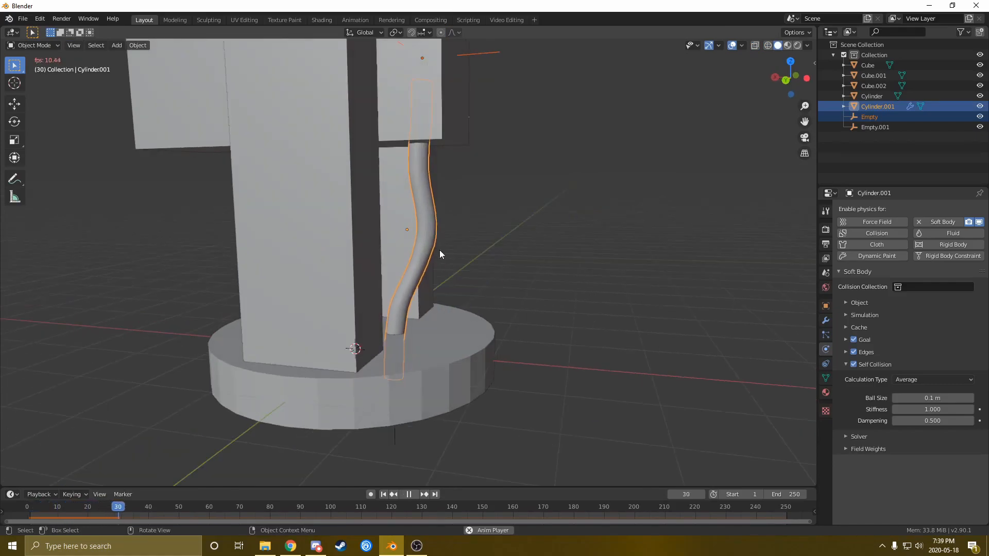
pyautogui.press('space')
pyautogui.moveTo(453, 303); pyautogui.dragTo(455, 312, button='middle')
pyautogui.scroll(2, 453, 315)
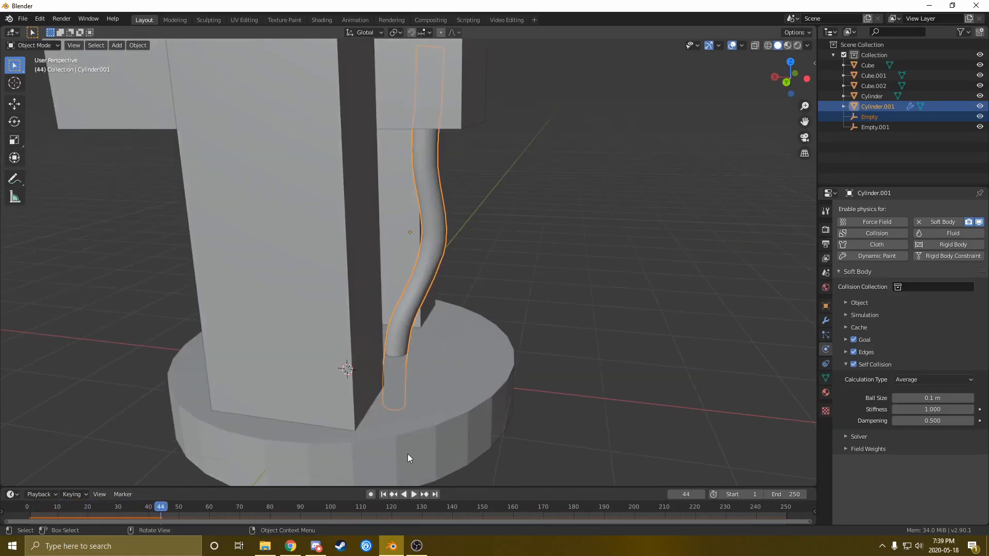
pyautogui.click(383, 494)
pyautogui.moveTo(426, 342); pyautogui.dragTo(412, 256, button='middle')
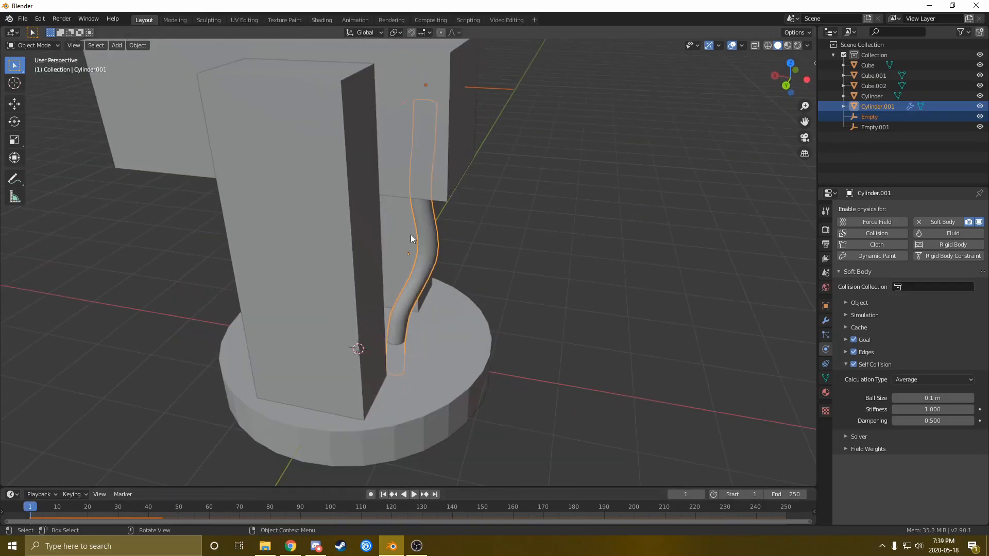
# Parent the top Empty to the top block Cube with Object (Keep Transform)
pyautogui.click(487, 88)
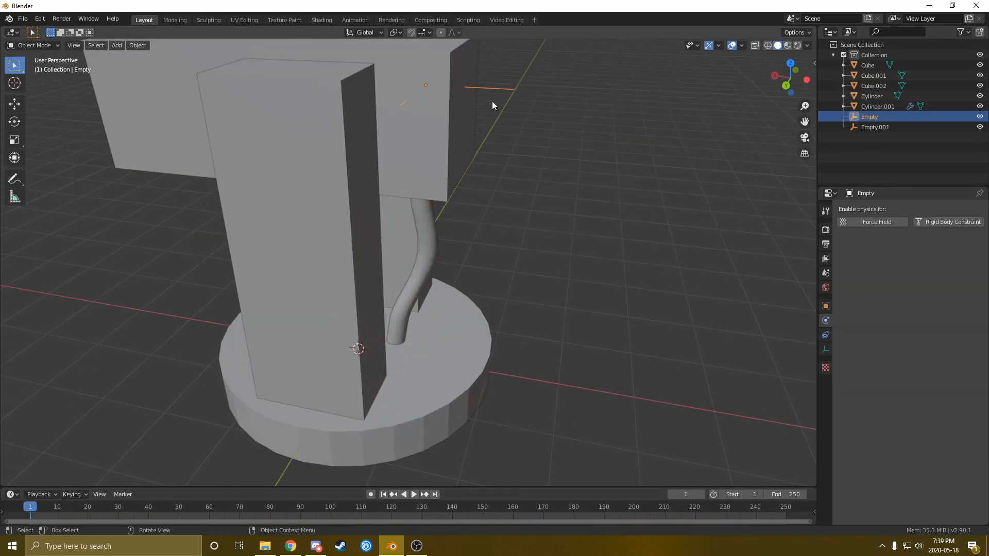
pyautogui.click(406, 133)
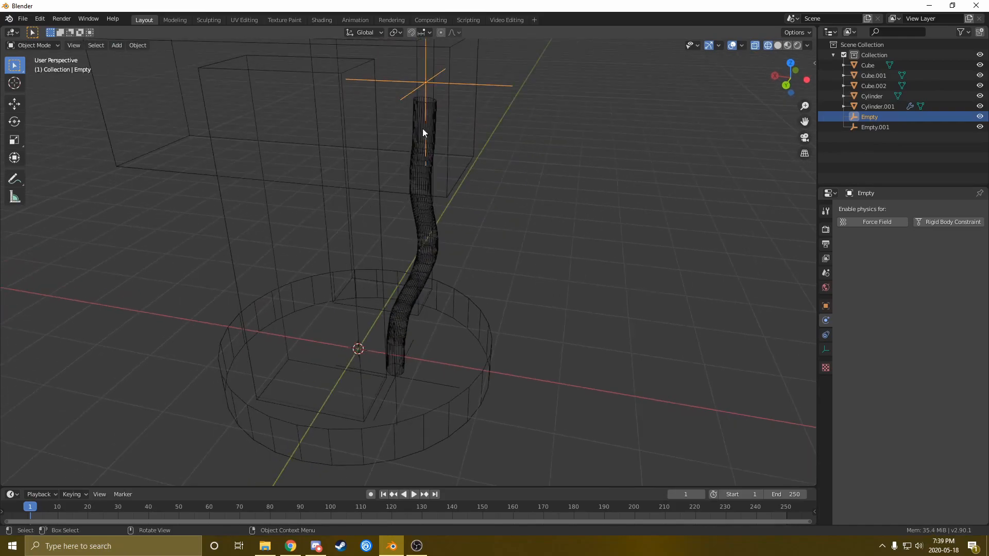
pyautogui.keyDown('shift'); pyautogui.click(448, 107); pyautogui.keyUp('shift')
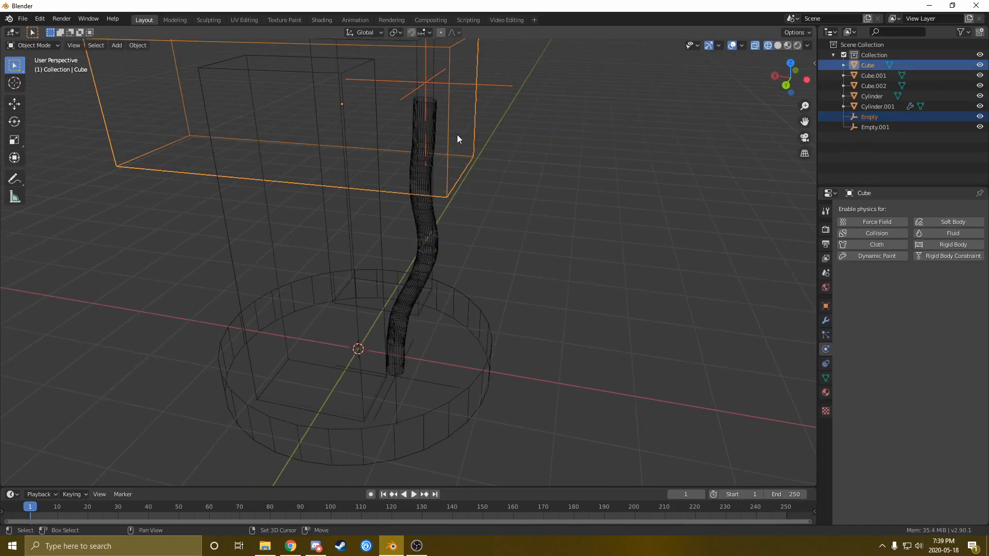
pyautogui.scroll(-1, 306, 125)
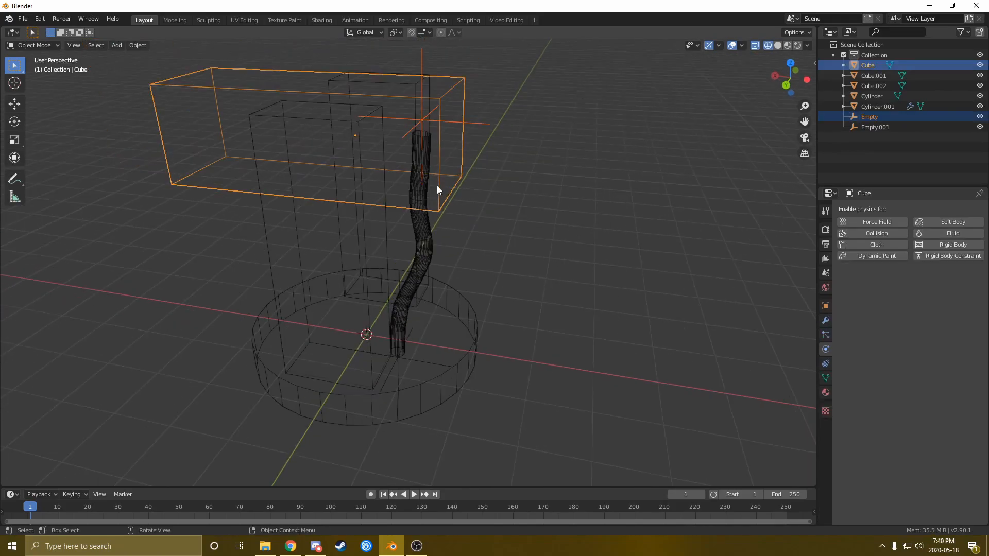
pyautogui.hotkey('ctrl', 'p')
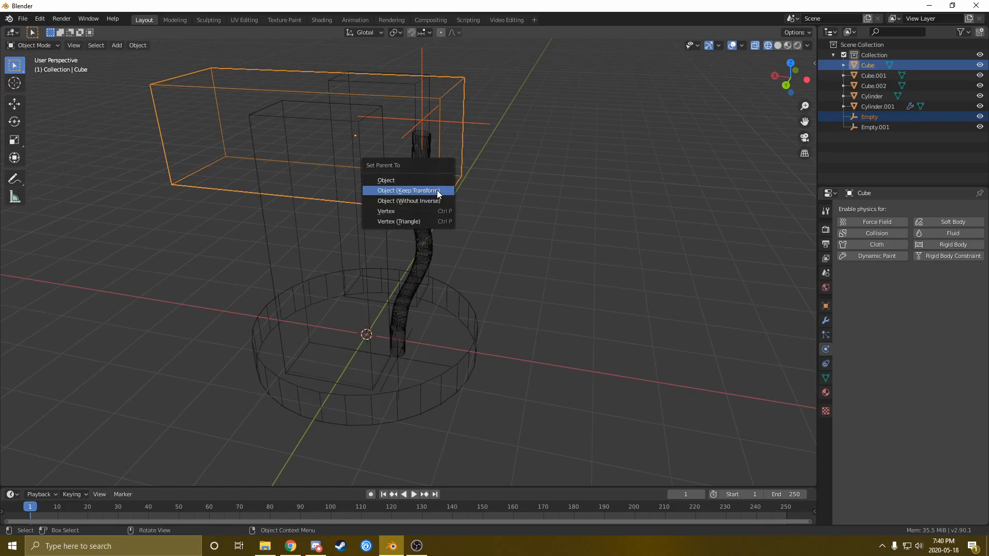
pyautogui.click(403, 193)
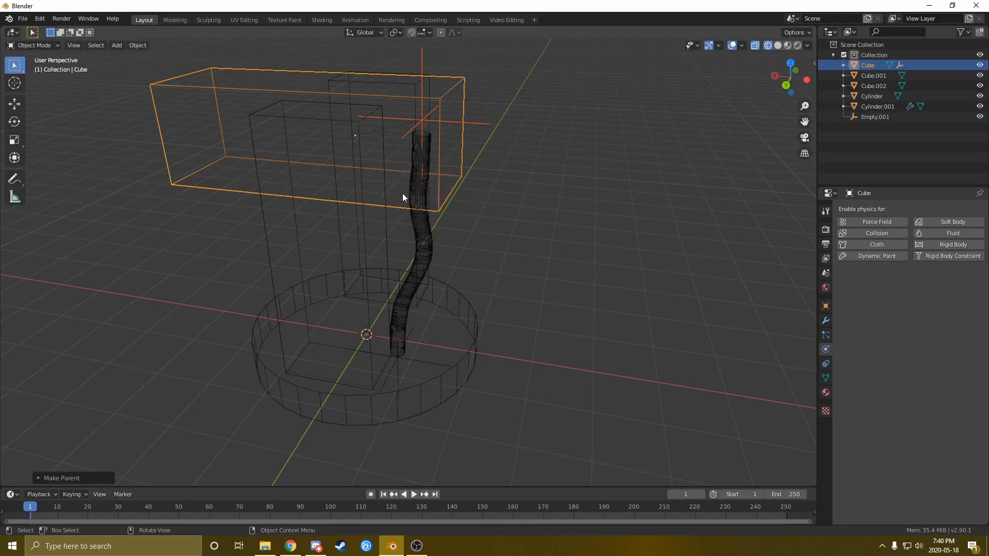
pyautogui.moveTo(455, 205); pyautogui.dragTo(402, 207, button='middle')
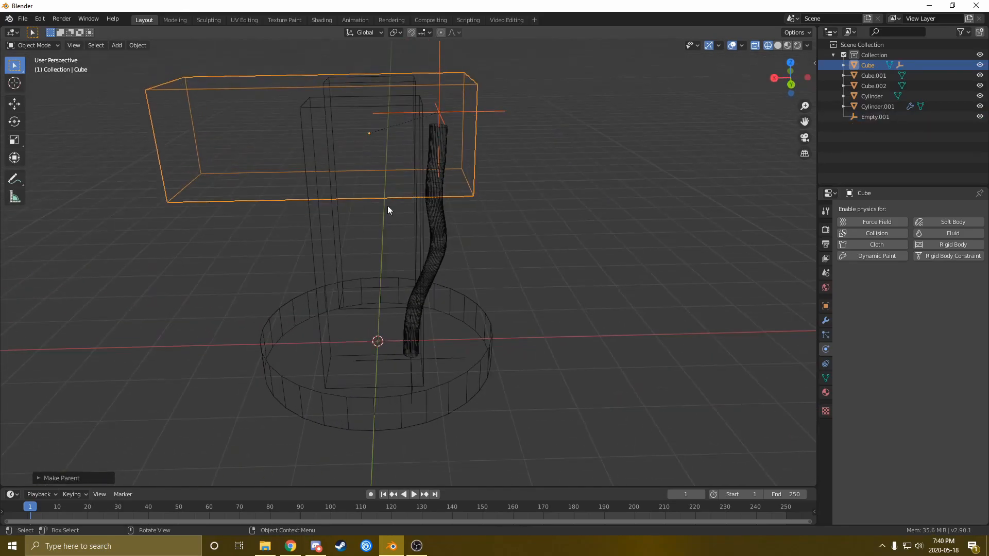
pyautogui.press('Tab')
# Show the stand in solid shading and return to Object Mode
pyautogui.press('z')
pyautogui.click(349, 191)
pyautogui.scroll(-3, 284, 197)
pyautogui.press('Tab')
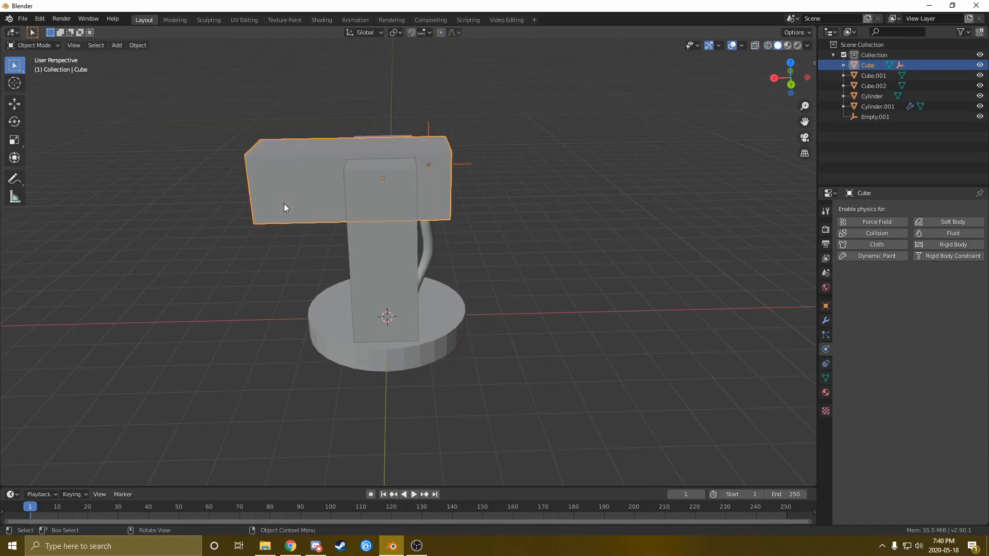
# Tilt the top block on the global Y axis, inspect the bent cable, then undo to level
pyautogui.press('r')
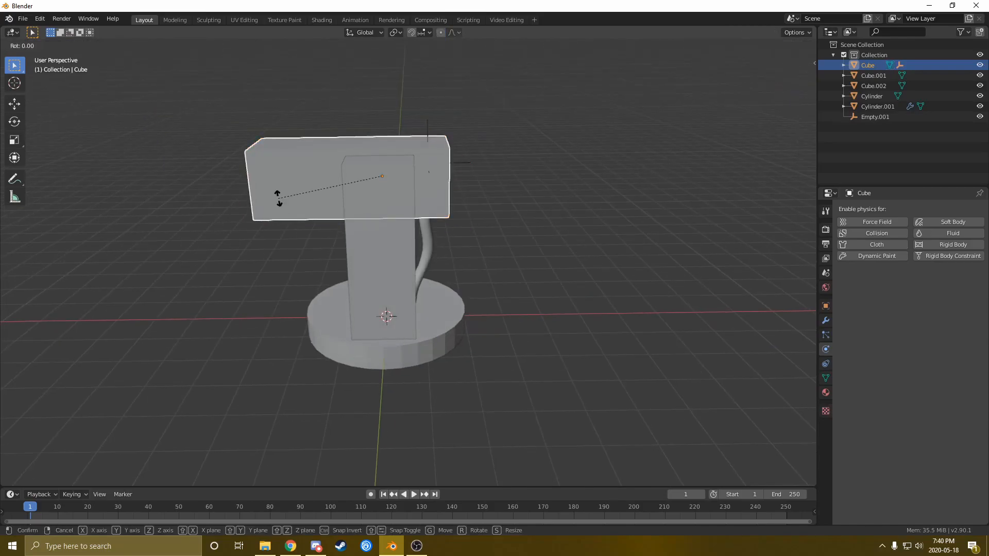
pyautogui.press('y')
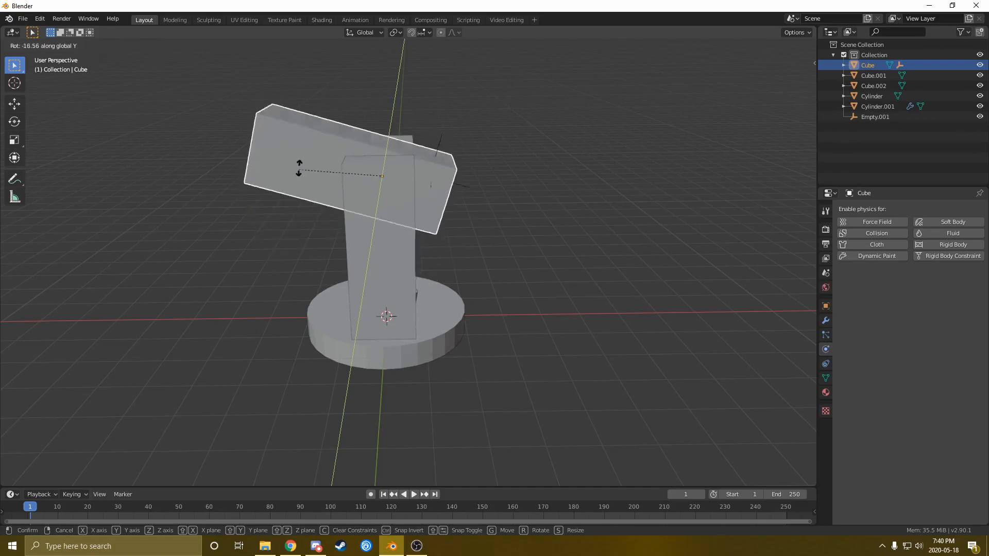
pyautogui.click(315, 240)
pyautogui.moveTo(314, 238); pyautogui.dragTo(373, 274, button='middle')
pyautogui.scroll(5, 397, 320)
pyautogui.scroll(-3, 337, 250)
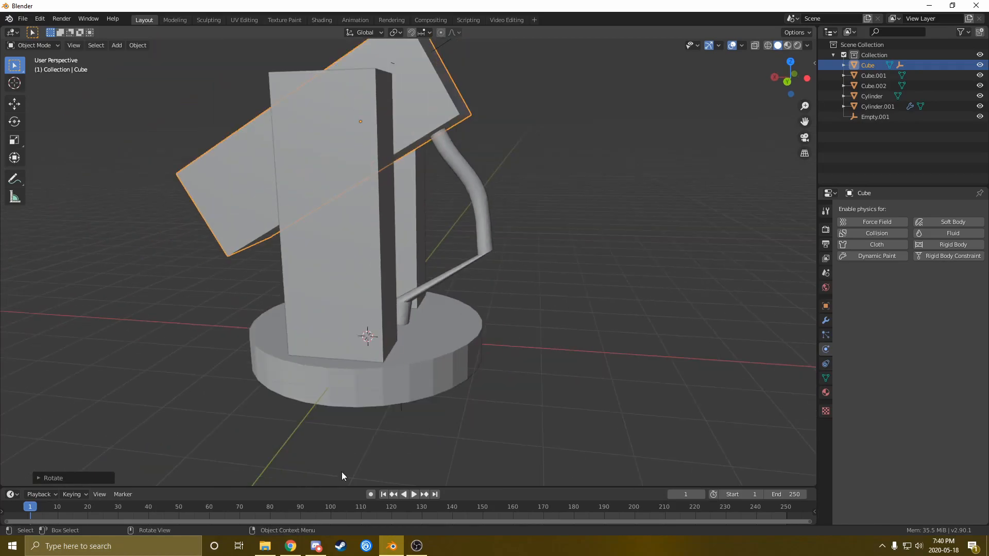
pyautogui.moveTo(406, 319); pyautogui.dragTo(418, 317, button='middle')
pyautogui.hotkey('ctrl', 'z')
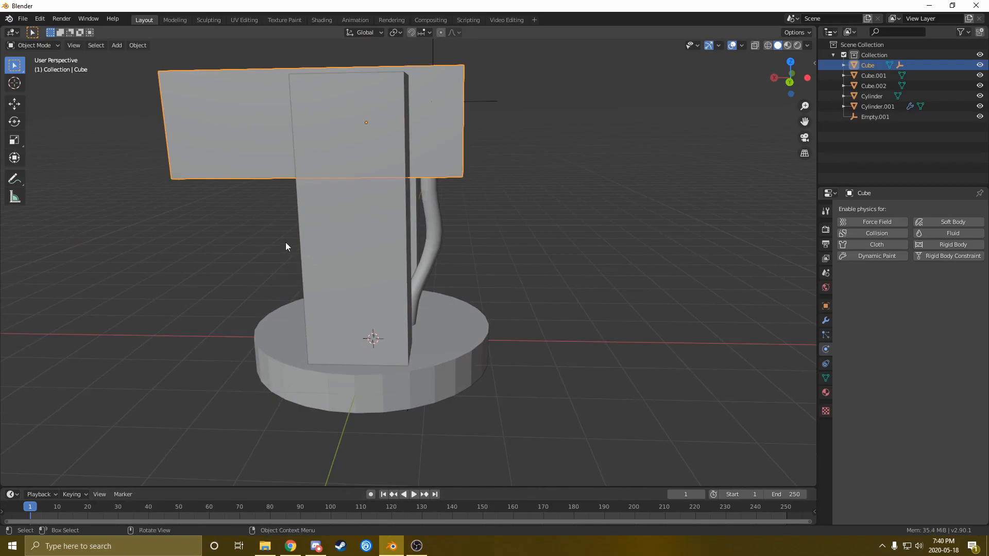
# During playback, rotate the block on Y, cancel it, and stop back at frame 1
pyautogui.press('space')
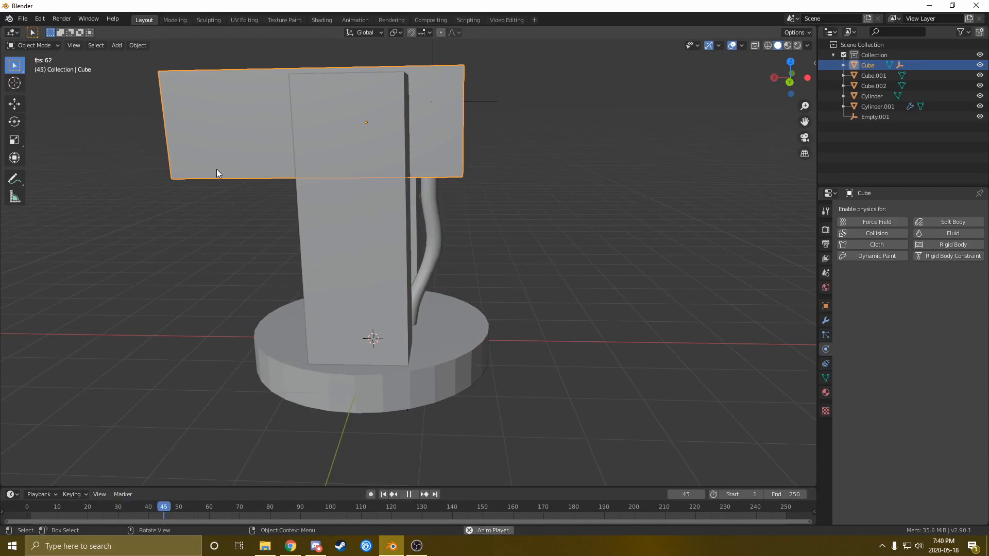
pyautogui.moveTo(219, 162); pyautogui.dragTo(301, 212, button='middle')
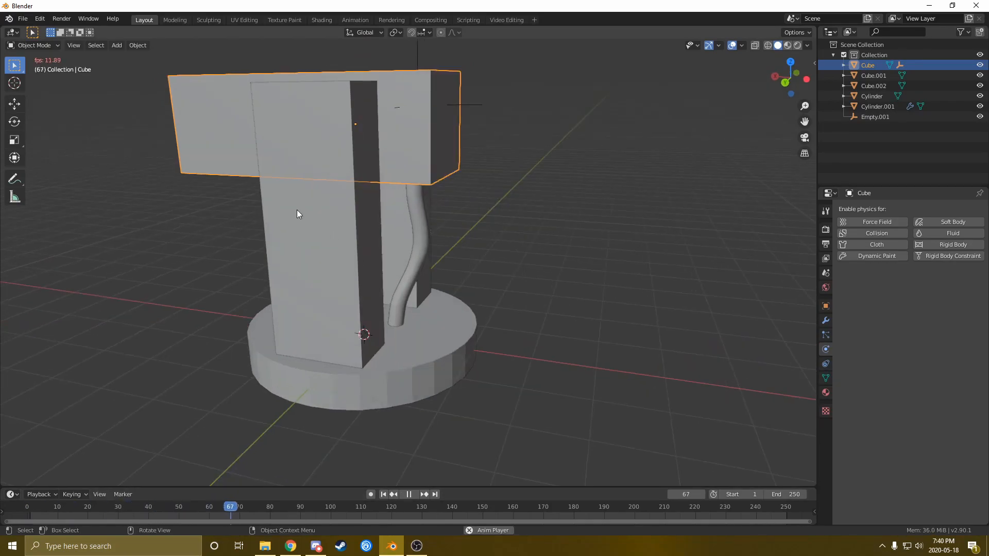
pyautogui.press('r')
pyautogui.press('y')
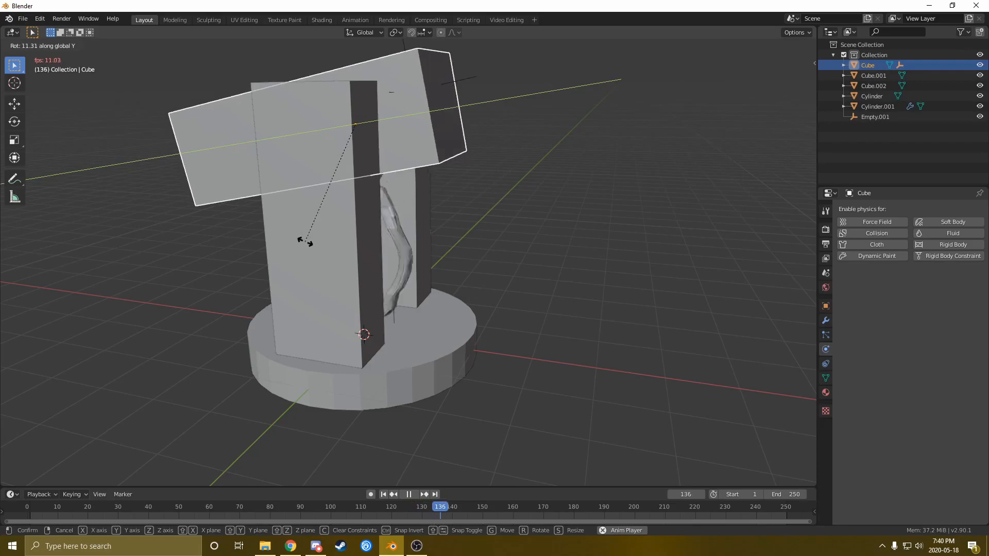
pyautogui.rightClick(306, 245)
pyautogui.press('Escape')
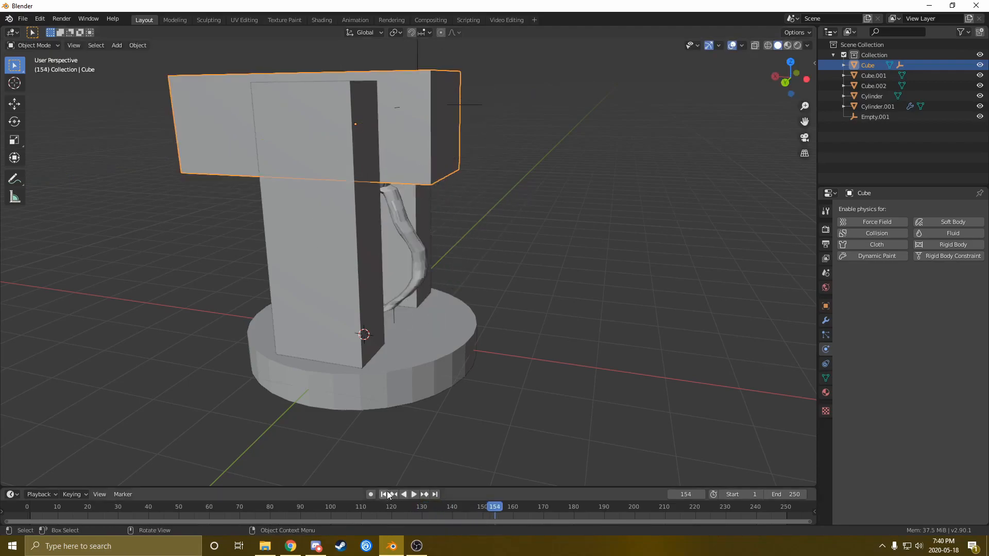
pyautogui.moveTo(416, 339)
pyautogui.mouseDown(button='middle')
pyautogui.moveTo(401, 341)
pyautogui.moveTo(407, 348)
pyautogui.mouseUp(button='middle')
# In wireframe, parent Empty.001 to the base Cylinder with Keep Transform
pyautogui.press('z')
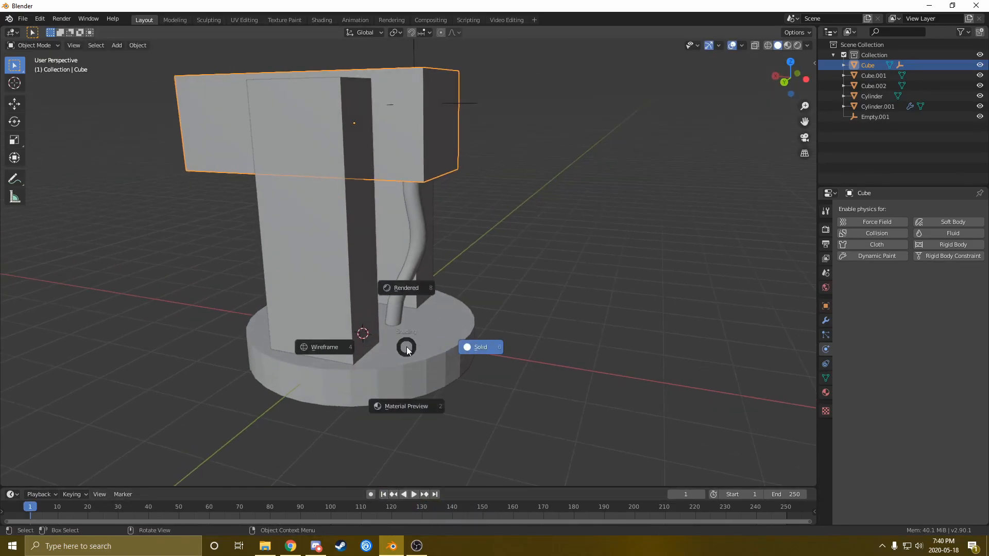
pyautogui.click(320, 359)
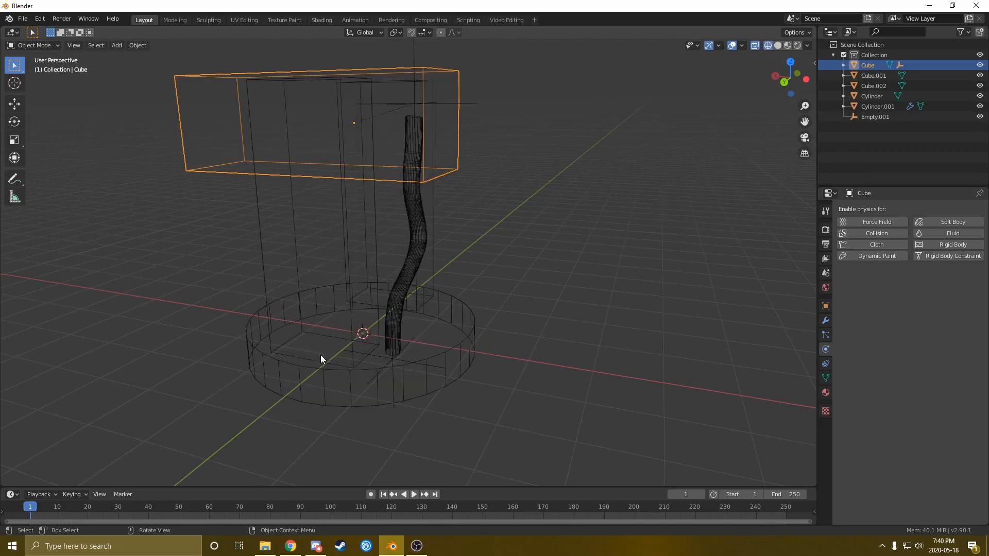
pyautogui.click(402, 364)
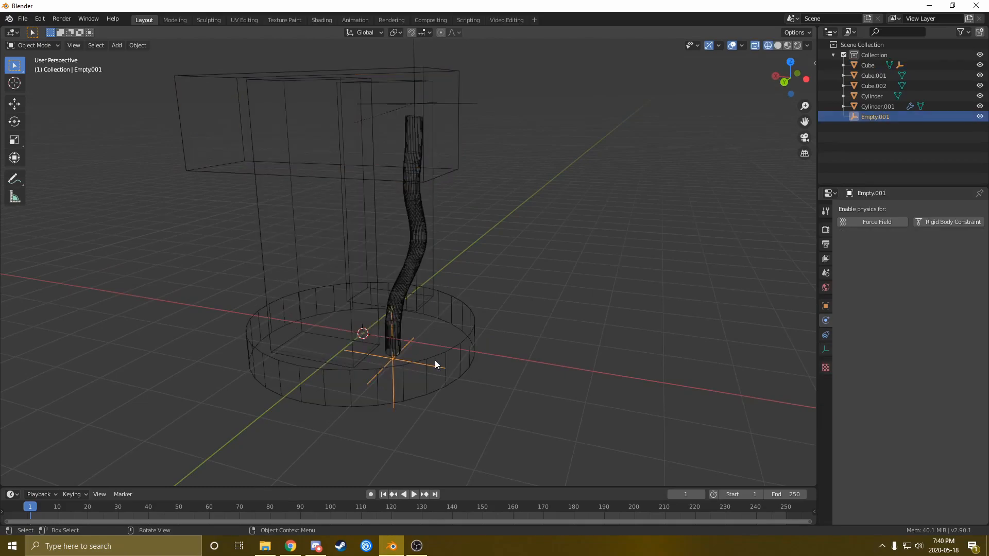
pyautogui.keyDown('shift'); pyautogui.click(452, 350); pyautogui.keyUp('shift')
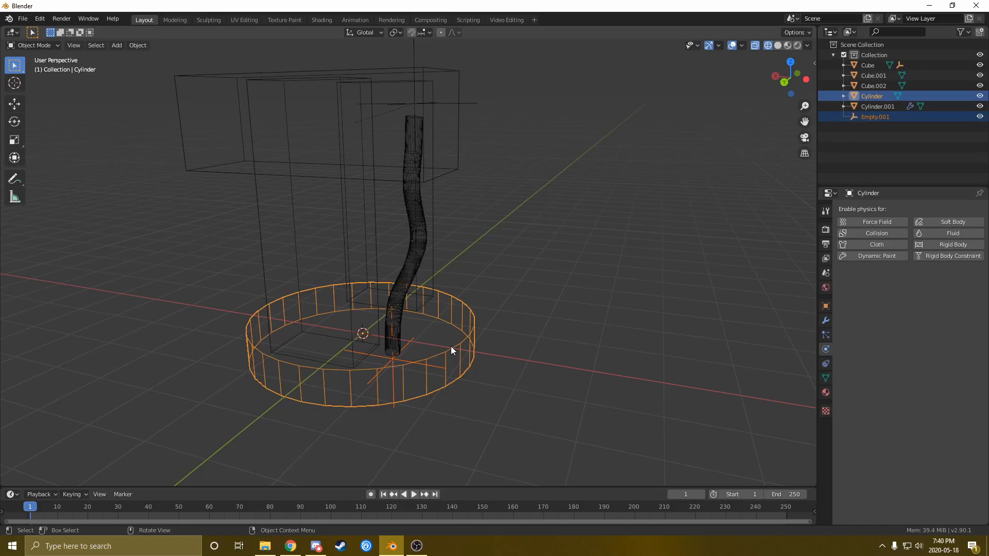
pyautogui.hotkey('ctrl', 'p')
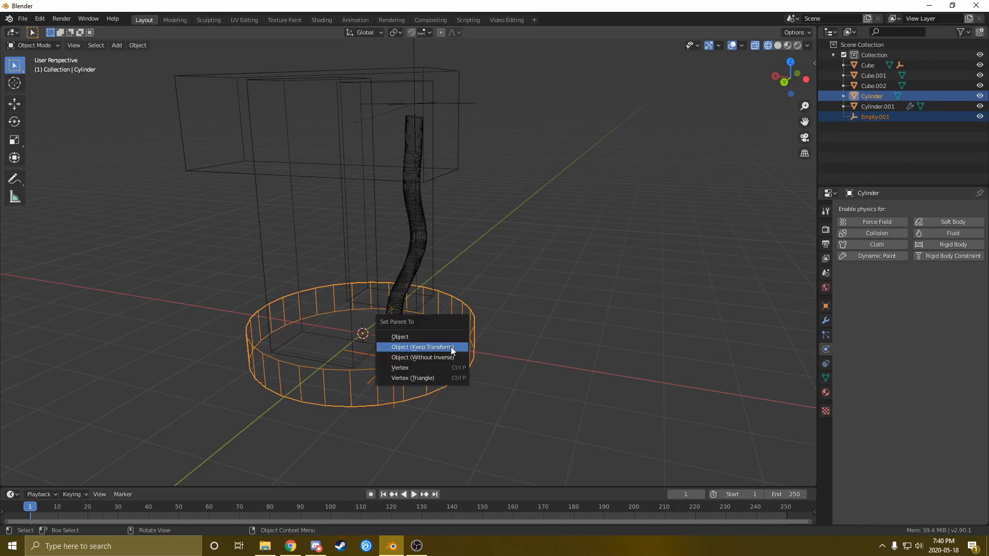
pyautogui.click(452, 349)
pyautogui.moveTo(428, 349); pyautogui.dragTo(441, 347, button='middle')
pyautogui.moveTo(436, 306); pyautogui.dragTo(435, 277, button='middle')
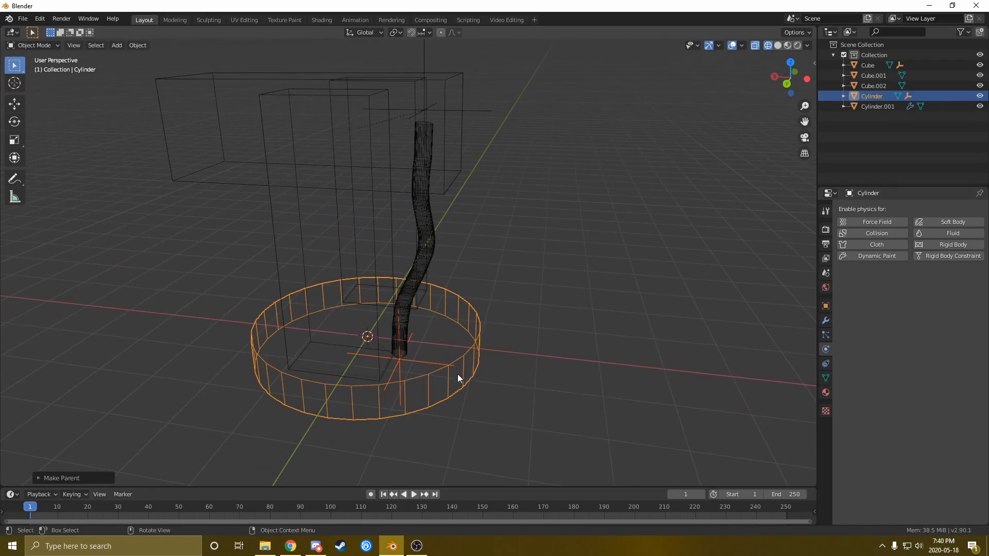
# Return to solid shading and test-rotate the base around Z, then cancel
pyautogui.press('z')
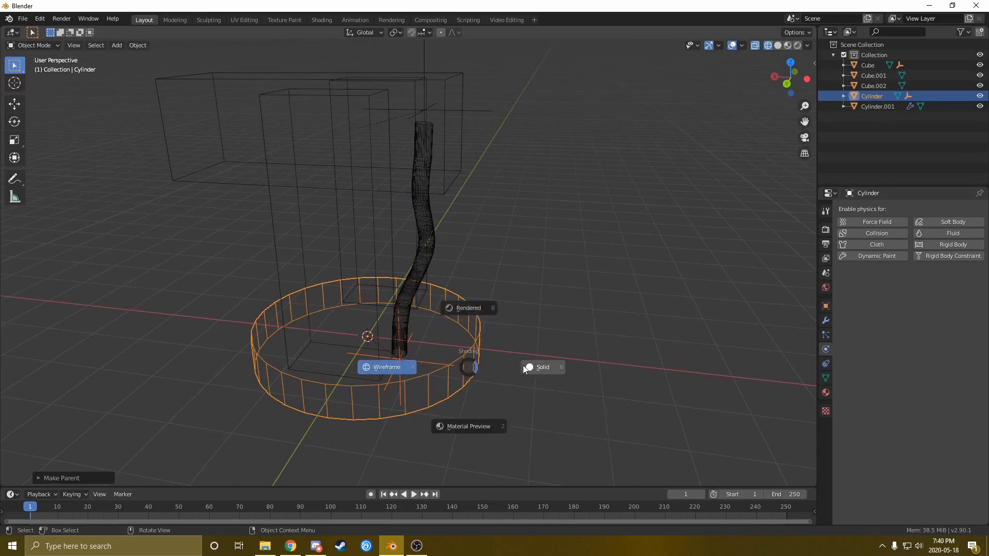
pyautogui.click(516, 365)
pyautogui.moveTo(434, 376); pyautogui.dragTo(437, 367, button='middle')
pyautogui.press('r')
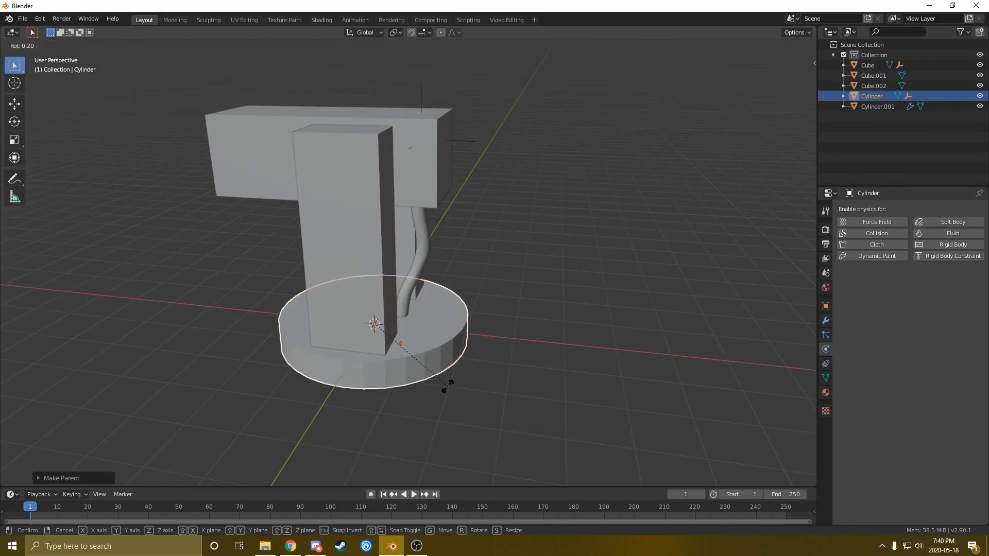
pyautogui.press('z')
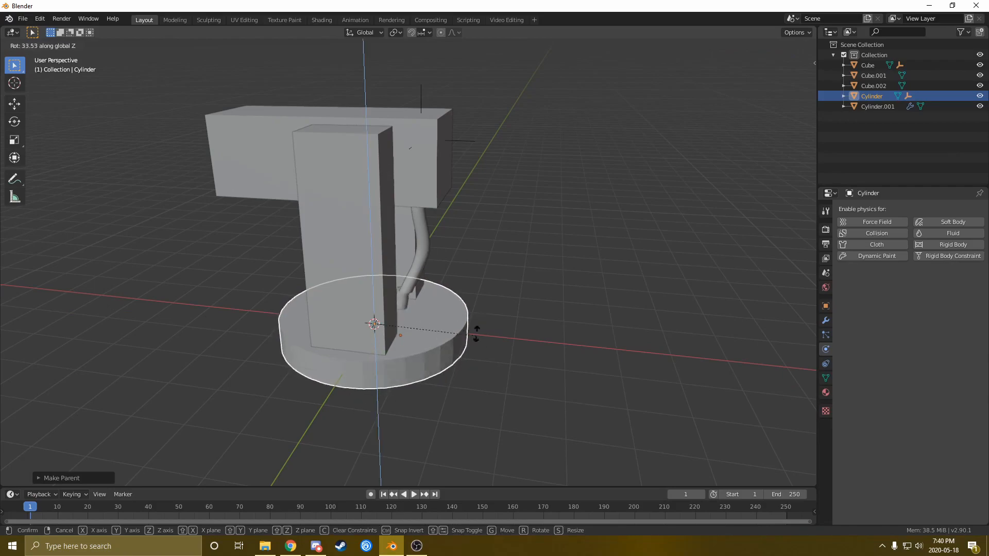
pyautogui.rightClick(403, 386)
pyautogui.moveTo(334, 283); pyautogui.dragTo(328, 301, button='middle')
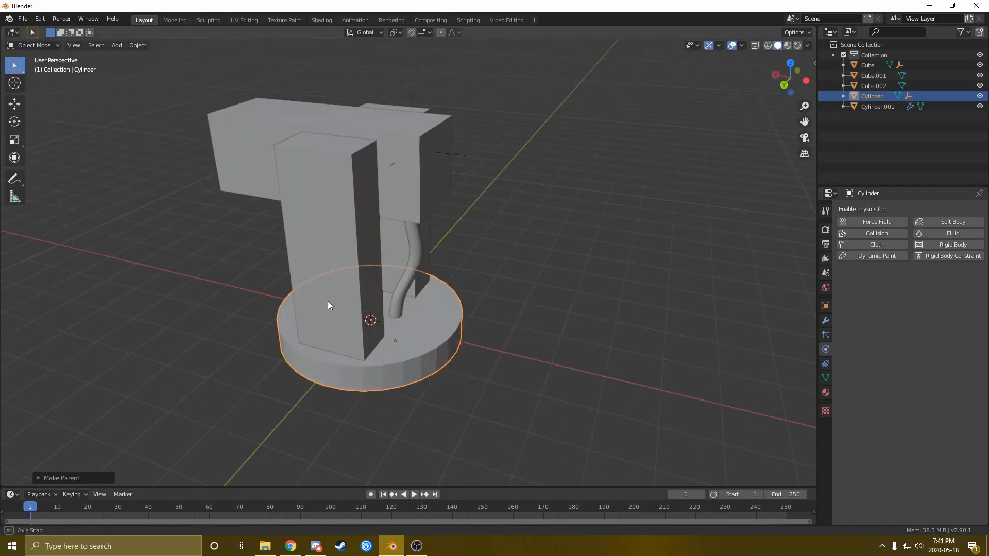
pyautogui.scroll(2, 376, 326)
pyautogui.moveTo(386, 341); pyautogui.dragTo(463, 327, button='middle')
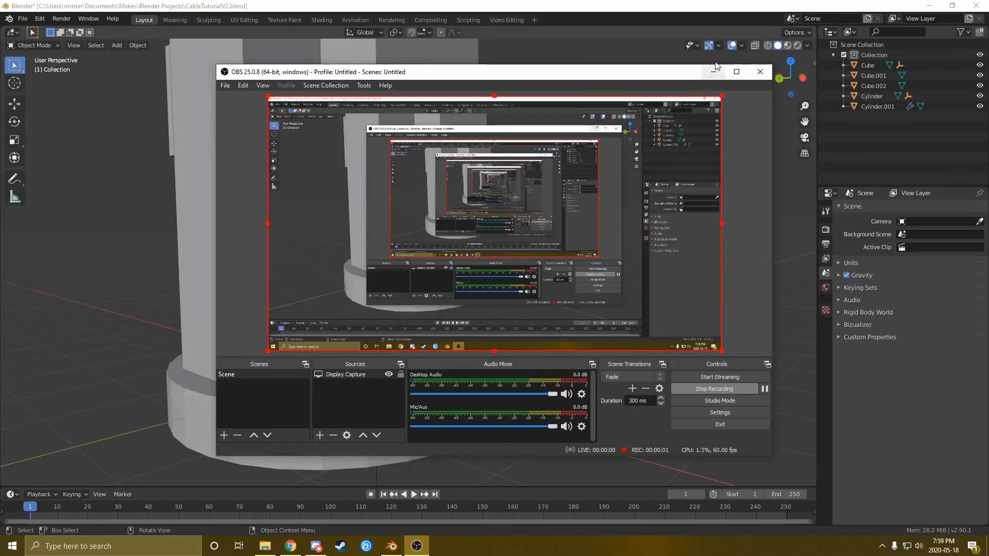
pyautogui.click(713, 72)
pyautogui.moveTo(373, 312); pyautogui.dragTo(383, 221, button='middle')
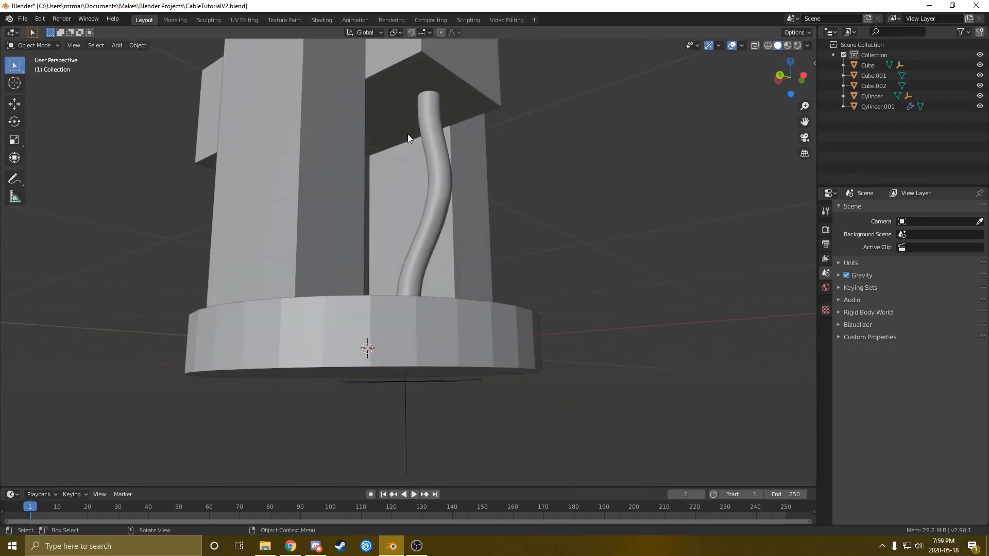
pyautogui.scroll(-2, 422, 223)
pyautogui.scroll(4, 435, 169)
pyautogui.moveTo(443, 280); pyautogui.dragTo(399, 341, button='middle')
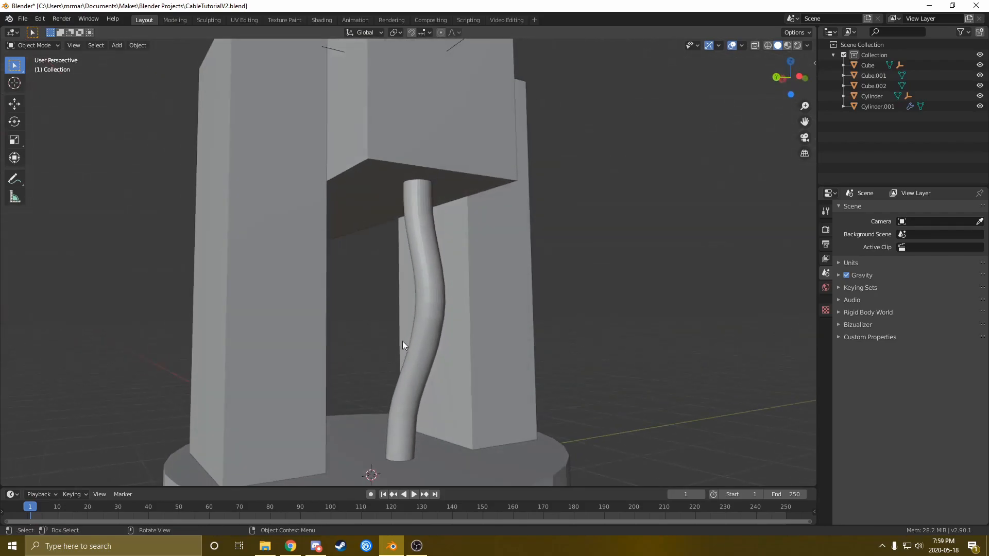
pyautogui.moveTo(406, 240); pyautogui.dragTo(396, 348, button='middle')
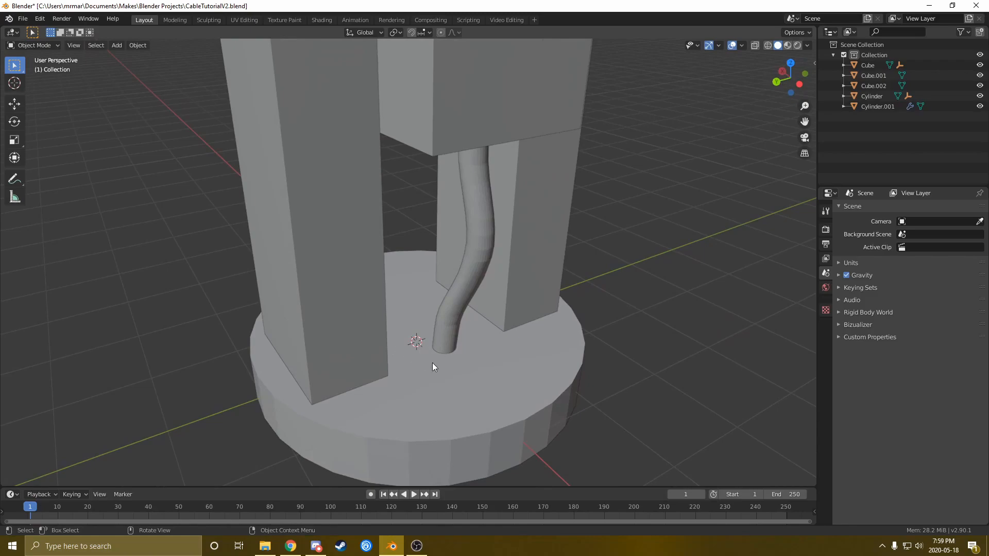
# Add a cylinder, shrink it to about 0.33, and slide it along X onto the cable's lower end
pyautogui.hotkey('shift', 'a')
pyautogui.moveTo(407, 338)
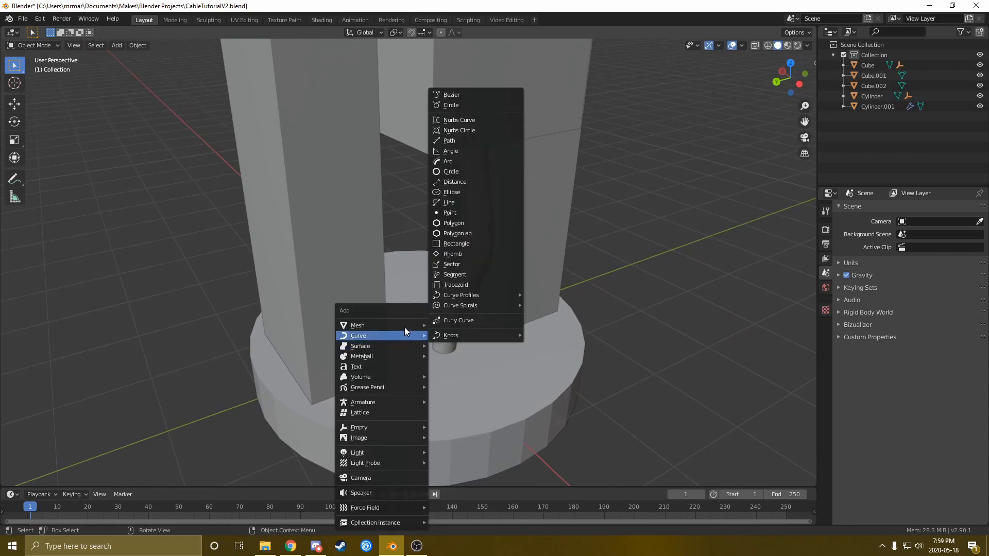
pyautogui.moveTo(479, 267)
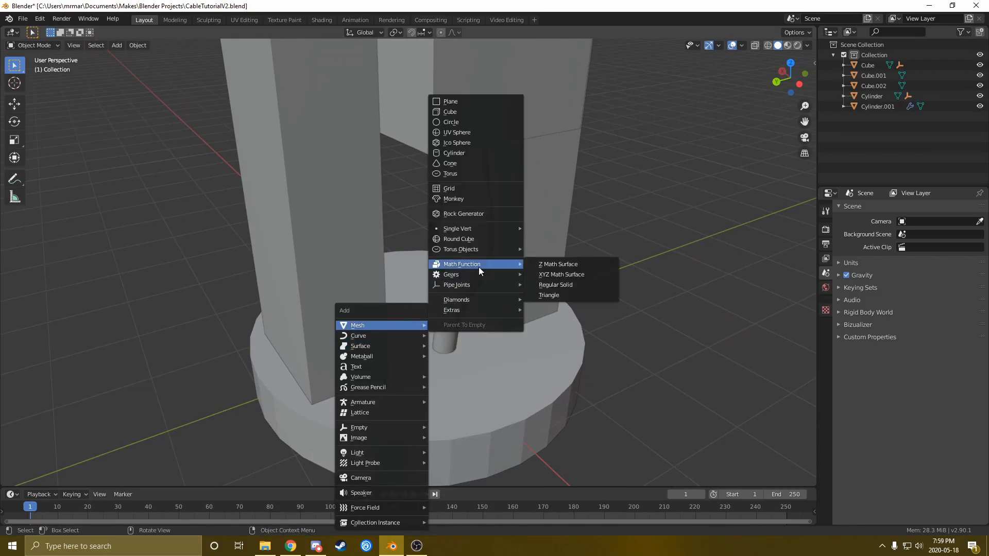
pyautogui.click(465, 152)
pyautogui.moveTo(436, 385); pyautogui.dragTo(463, 400, button='middle')
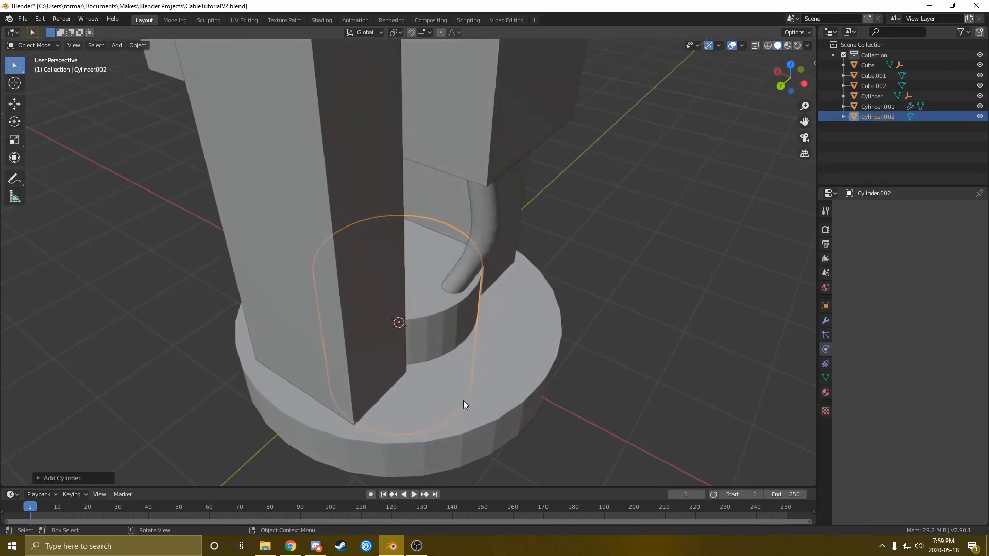
pyautogui.press('s')
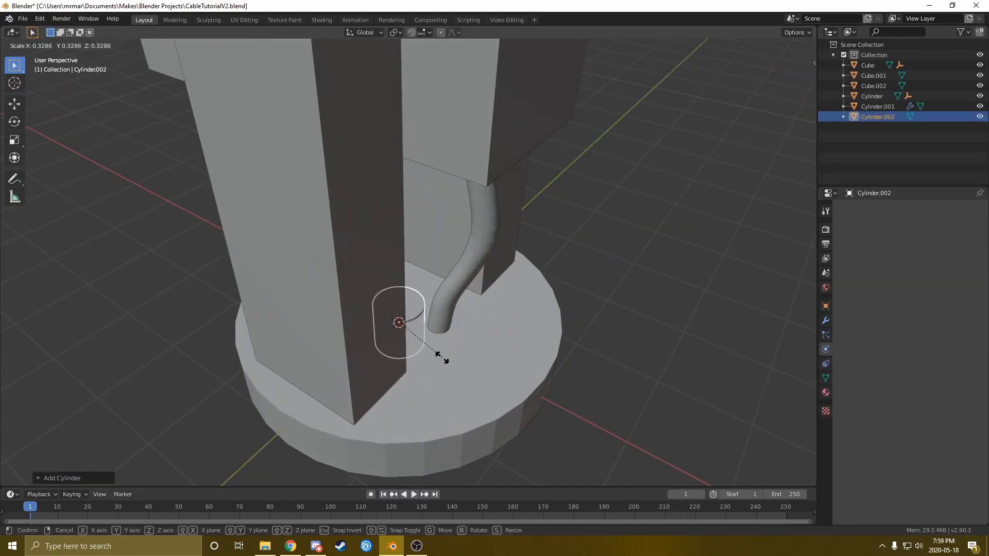
pyautogui.click(442, 357)
pyautogui.press('g')
pyautogui.press('x')
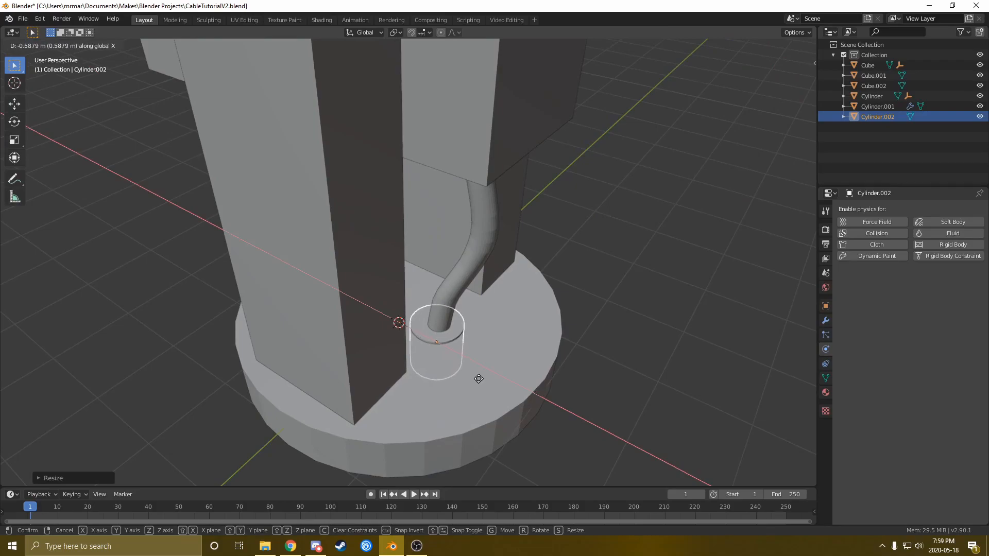
pyautogui.click(480, 380)
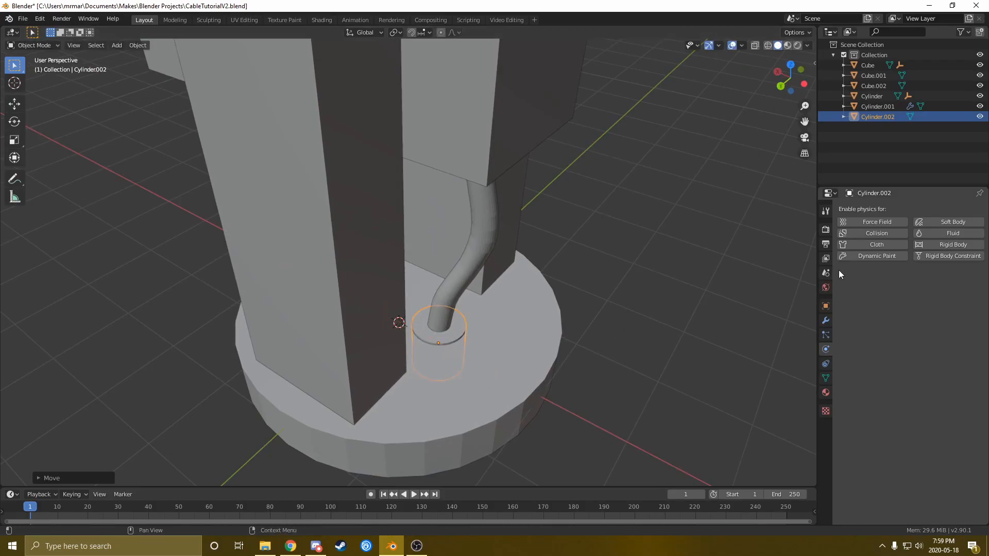
# In Edit Mode with face select and wireframe, inset the collar's top face
pyautogui.moveTo(461, 344); pyautogui.dragTo(456, 329, button='middle')
pyautogui.scroll(2, 472, 381)
pyautogui.moveTo(502, 429); pyautogui.dragTo(466, 376, button='middle')
pyautogui.press('Tab')
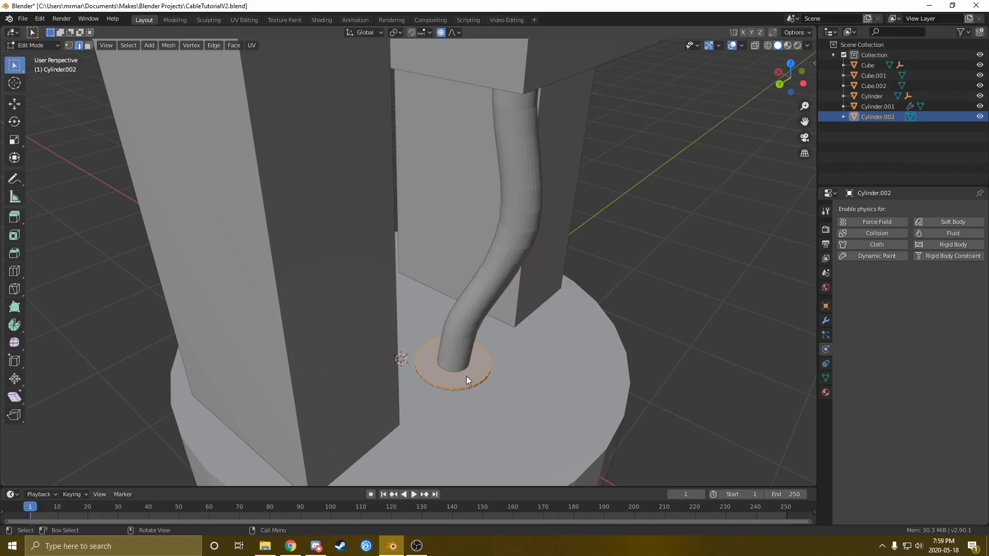
pyautogui.press('3')
pyautogui.press('z')
pyautogui.moveTo(485, 442); pyautogui.dragTo(515, 428, button='middle')
pyautogui.press('i')
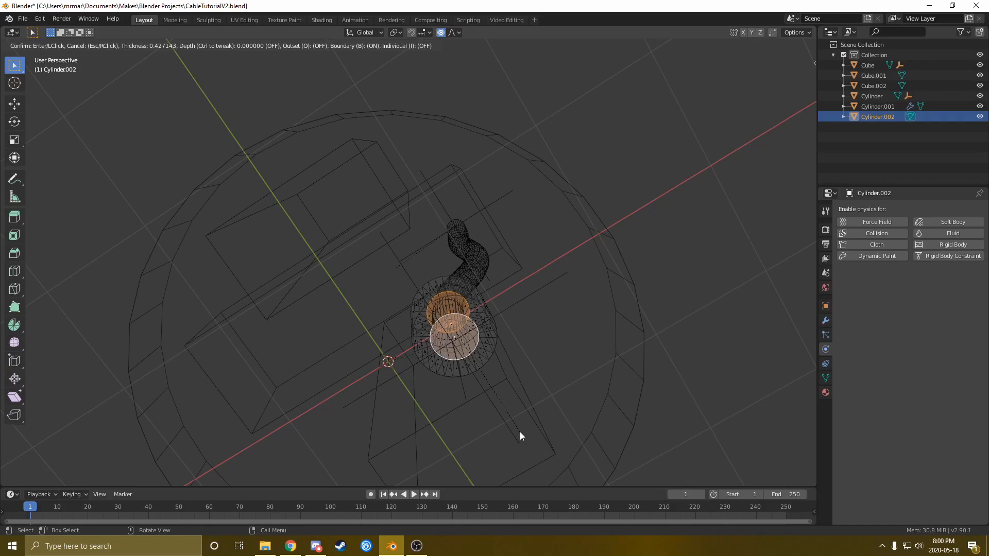
pyautogui.click(520, 436)
# Delete the inset faces to open the collar, leave Edit Mode, and duplicate the collar
pyautogui.moveTo(437, 361); pyautogui.dragTo(486, 355, button='middle')
pyautogui.press('x')
pyautogui.click(456, 376)
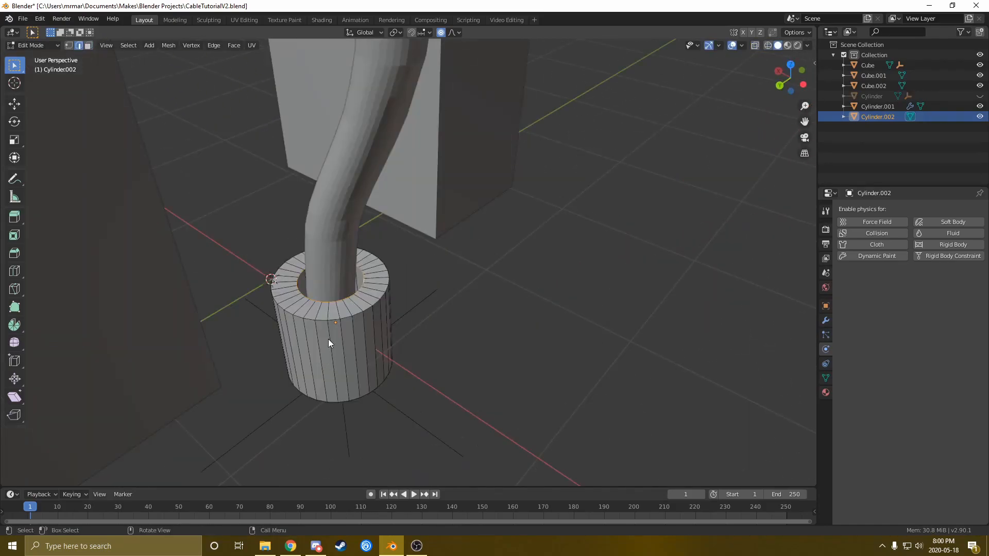
pyautogui.press('Tab')
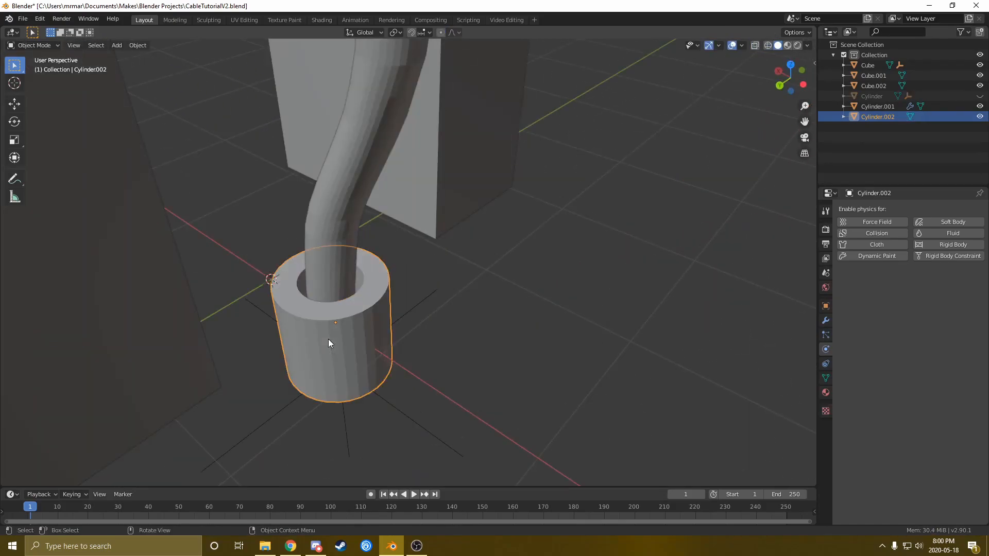
pyautogui.scroll(-4, 329, 341)
pyautogui.keyDown('shift'); pyautogui.moveTo(405, 279); pyautogui.dragTo(459, 416, button='middle'); pyautogui.keyUp('shift')
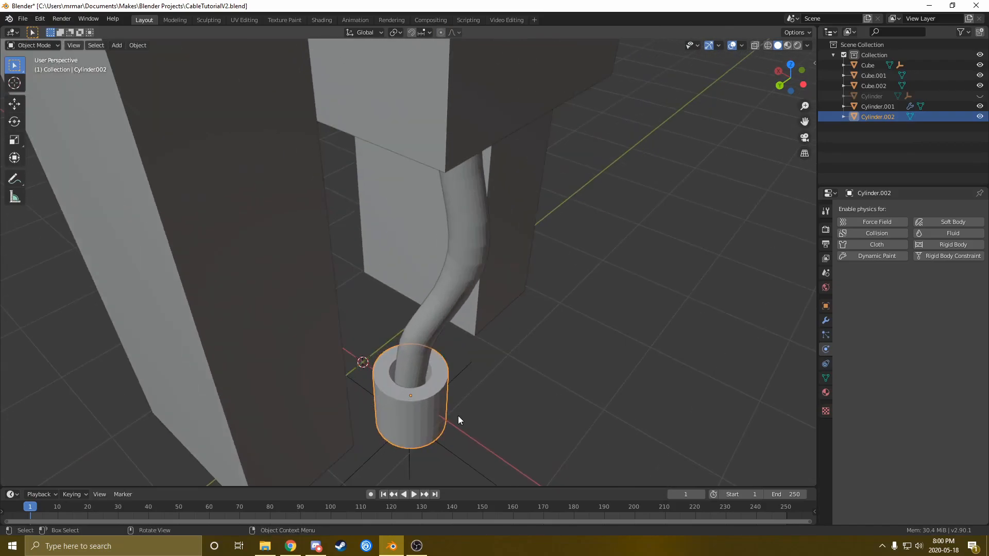
pyautogui.hotkey('shift', 'd')
# Raise the duplicated collar to the cable's upper end and scale it slightly smaller
pyautogui.press('z')
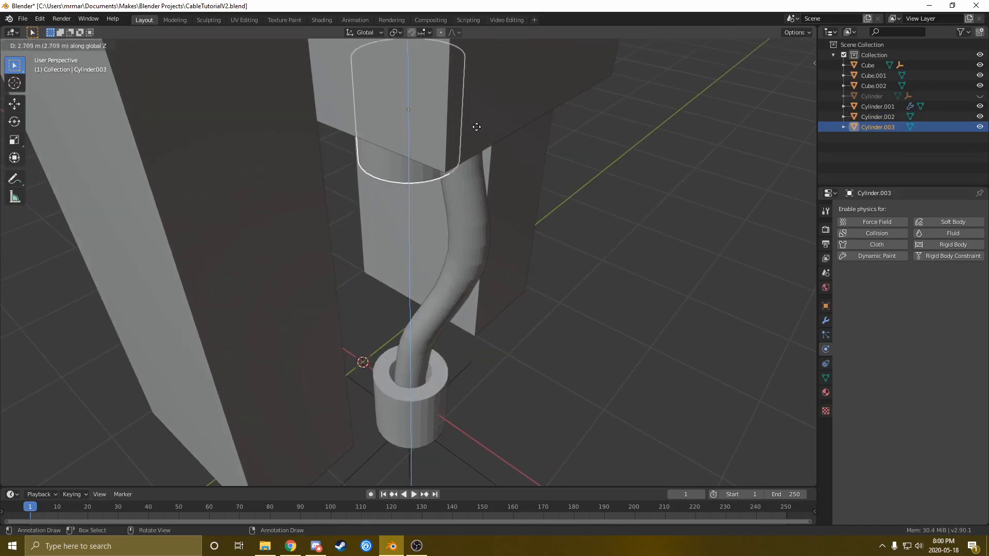
pyautogui.click(474, 249)
pyautogui.moveTo(475, 249); pyautogui.dragTo(487, 189, button='middle')
pyautogui.press('g')
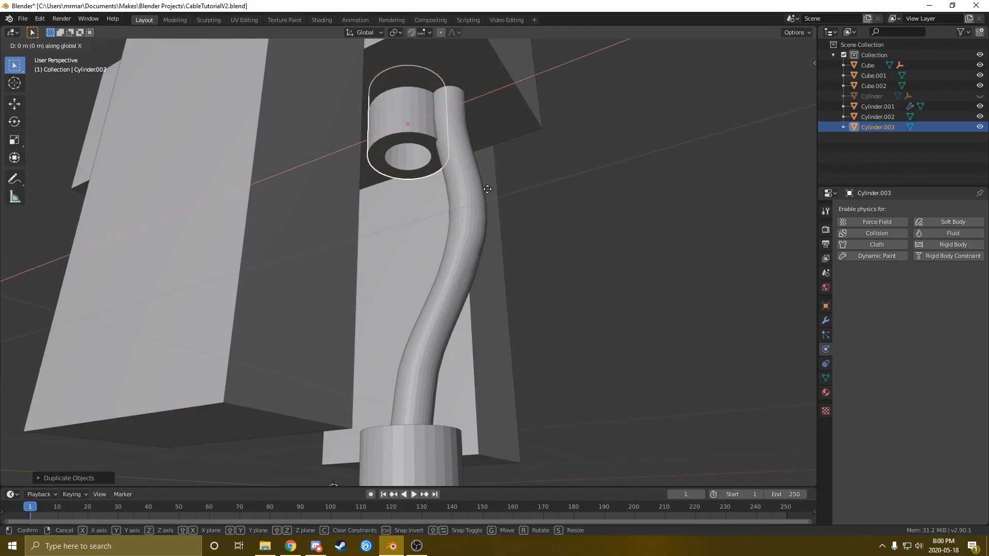
pyautogui.click(535, 190)
pyautogui.press('g')
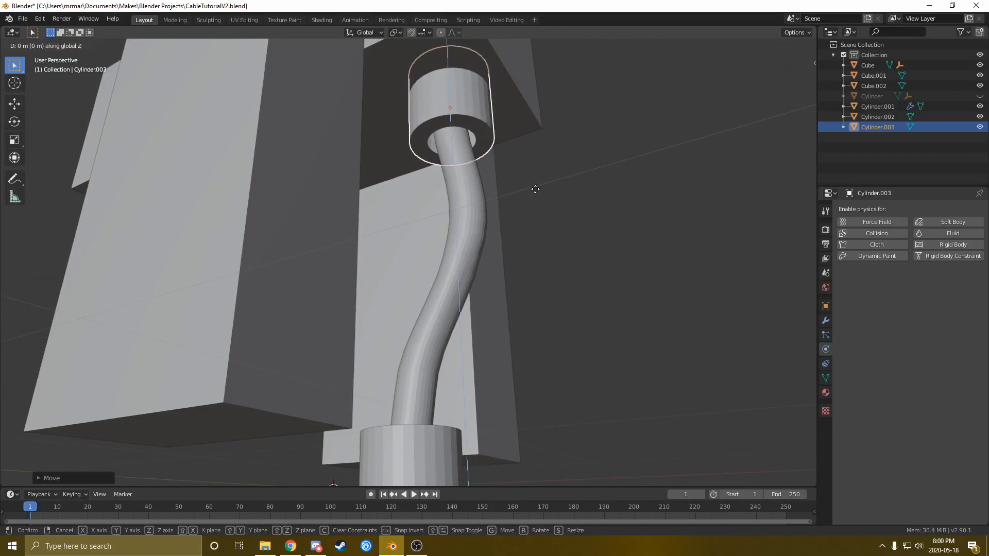
pyautogui.press('z')
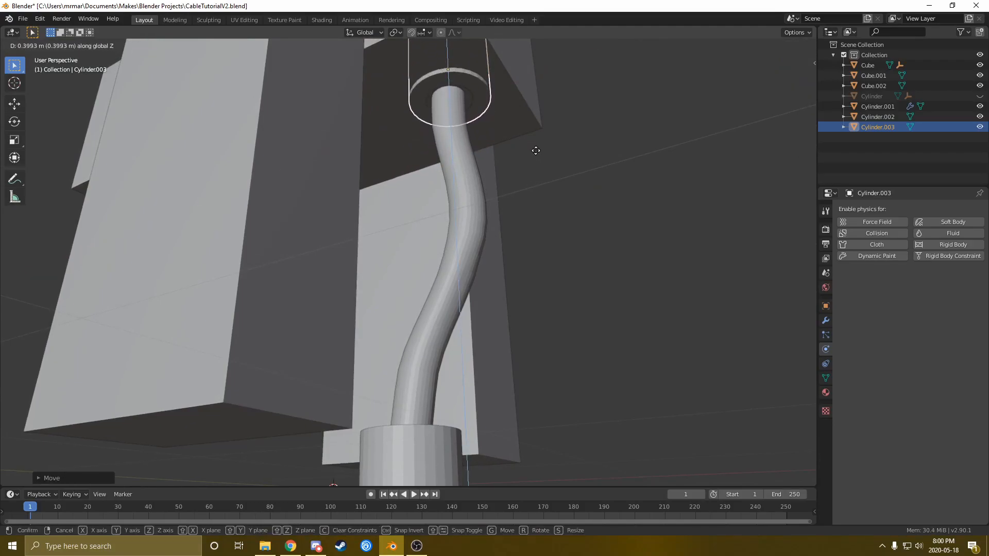
pyautogui.click(535, 151)
pyautogui.press('s')
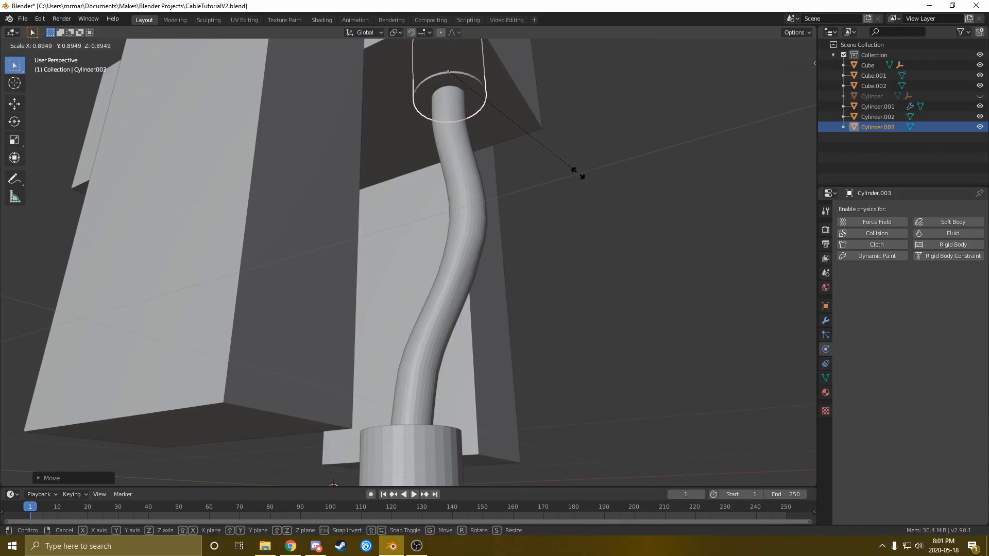
pyautogui.click(572, 175)
# In wireframe, nudge the upper collar along X and enlarge it to about 1.03 scale
pyautogui.moveTo(568, 177)
pyautogui.mouseDown(button='middle')
pyautogui.moveTo(474, 142)
pyautogui.moveTo(481, 301)
pyautogui.moveTo(424, 267)
pyautogui.moveTo(401, 323)
pyautogui.moveTo(462, 343)
pyautogui.moveTo(463, 358)
pyautogui.moveTo(468, 309)
pyautogui.moveTo(488, 300)
pyautogui.mouseUp(button='middle')
pyautogui.press('z')
pyautogui.click(379, 153)
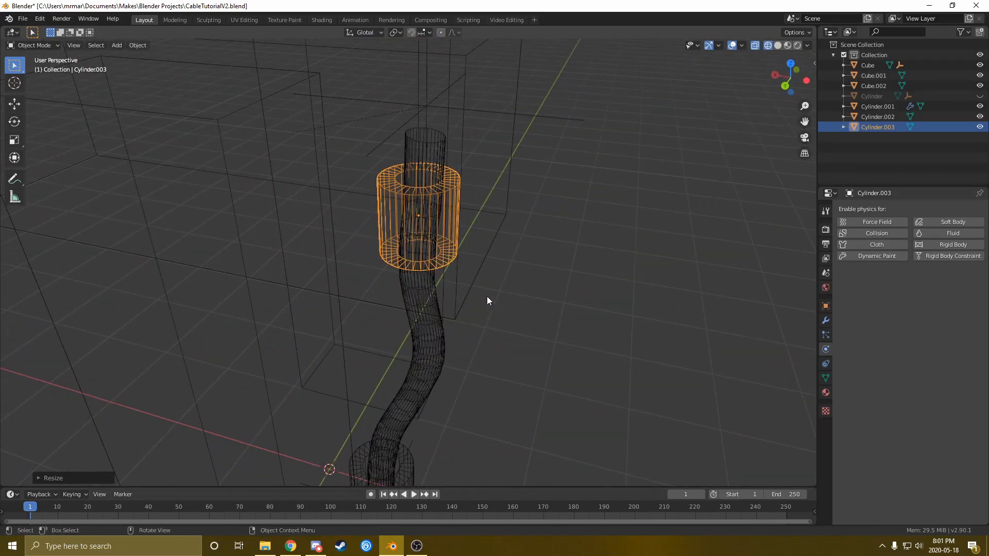
pyautogui.press('g')
pyautogui.press('x')
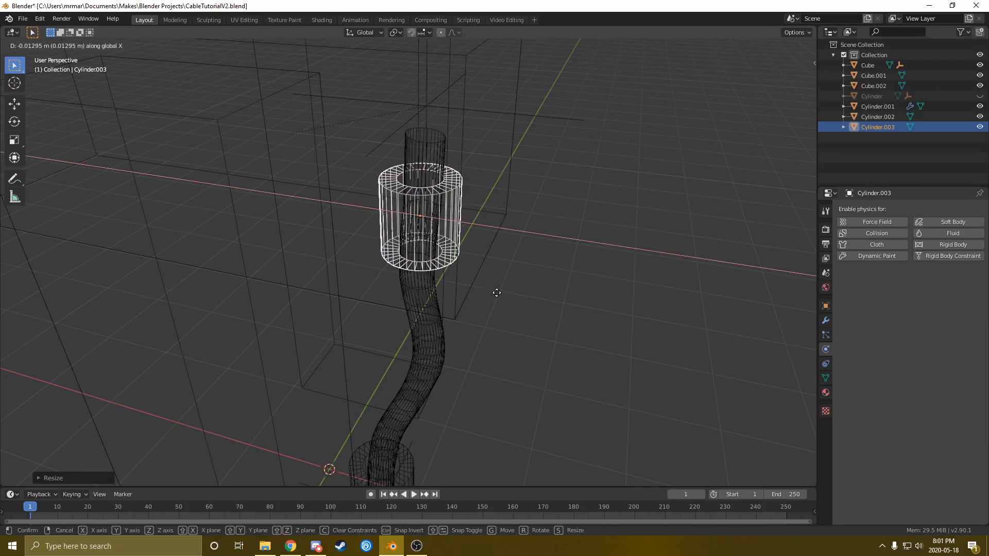
pyautogui.click(496, 292)
pyautogui.press('s')
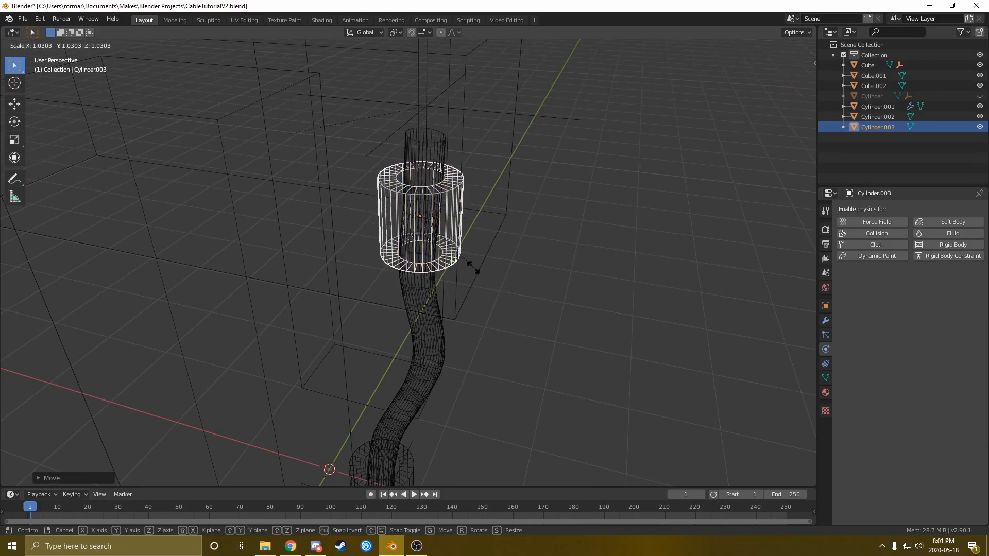
pyautogui.click(474, 271)
pyautogui.moveTo(473, 280); pyautogui.dragTo(473, 277, button='middle')
pyautogui.keyDown('shift'); pyautogui.moveTo(465, 367); pyautogui.dragTo(432, 178, button='middle'); pyautogui.keyUp('shift')
# Back in Object Mode with solid shading, unhide the base disc
pyautogui.press('Tab')
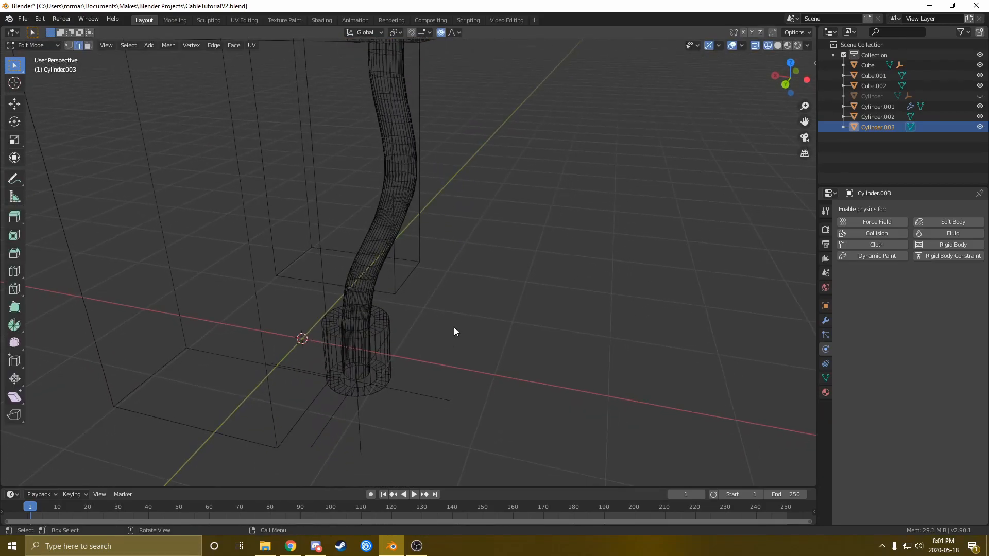
pyautogui.moveTo(422, 276); pyautogui.dragTo(428, 201, button='middle')
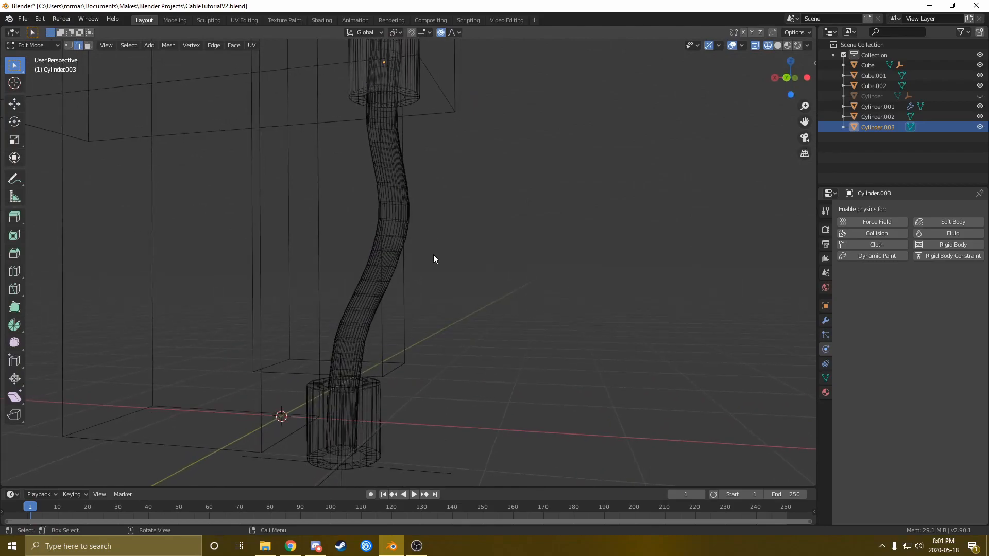
pyautogui.press('Tab')
pyautogui.moveTo(434, 262); pyautogui.dragTo(397, 400, button='middle')
pyautogui.click(385, 349)
pyautogui.press('z')
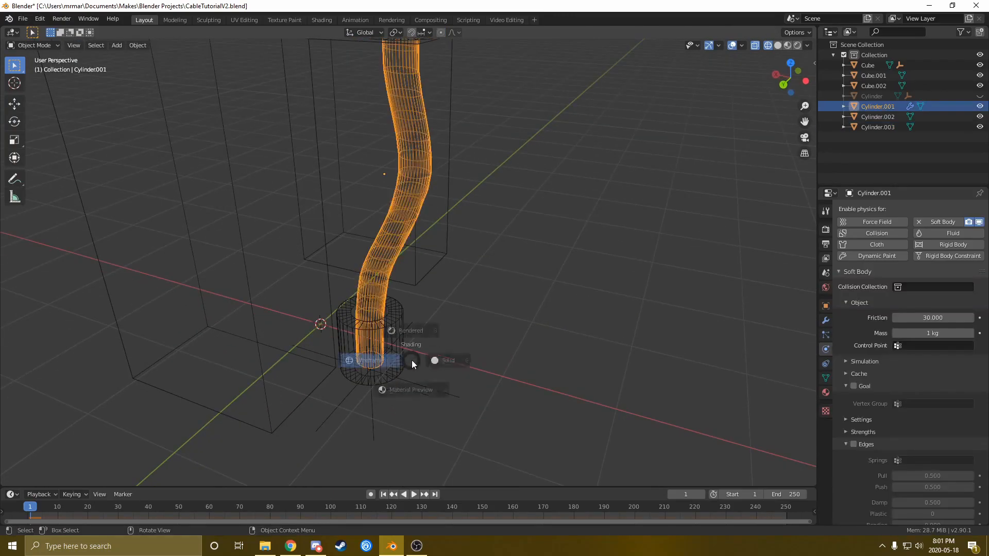
pyautogui.click(445, 362)
pyautogui.moveTo(446, 363); pyautogui.dragTo(439, 378, button='middle')
pyautogui.click(406, 324)
pyautogui.moveTo(411, 343)
pyautogui.mouseDown(button='middle')
pyautogui.moveTo(437, 287)
pyautogui.moveTo(419, 352)
pyautogui.moveTo(442, 355)
pyautogui.moveTo(409, 314)
pyautogui.moveTo(446, 369)
pyautogui.moveTo(404, 290)
pyautogui.moveTo(472, 329)
pyautogui.mouseUp(button='middle')
pyautogui.hotkey('alt', 'h')
# Enable soft-body Goal and Edges on the cable, with goal Default 0.644 and Min 0.627
pyautogui.click(427, 218)
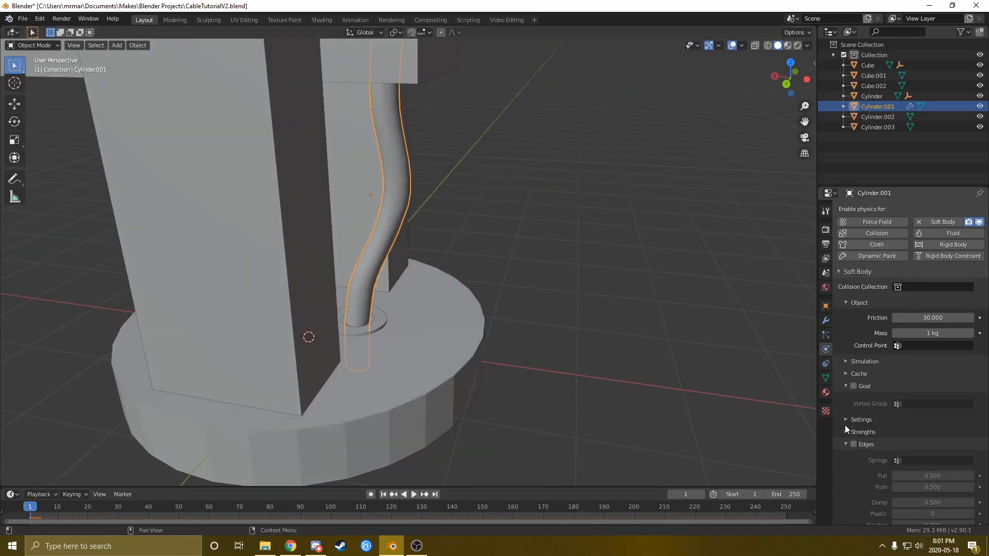
pyautogui.click(855, 386)
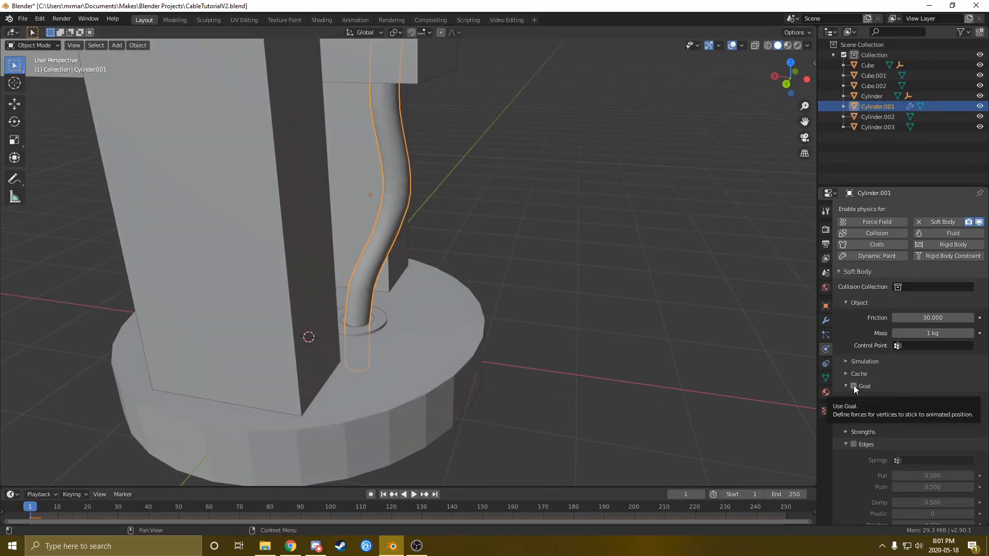
pyautogui.click(854, 444)
pyautogui.scroll(-4, 857, 450)
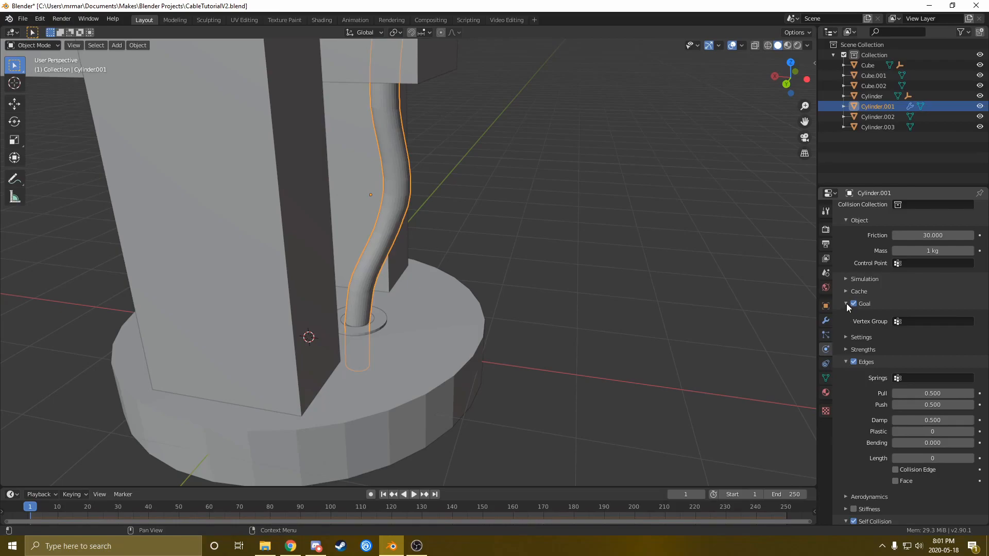
pyautogui.click(848, 350)
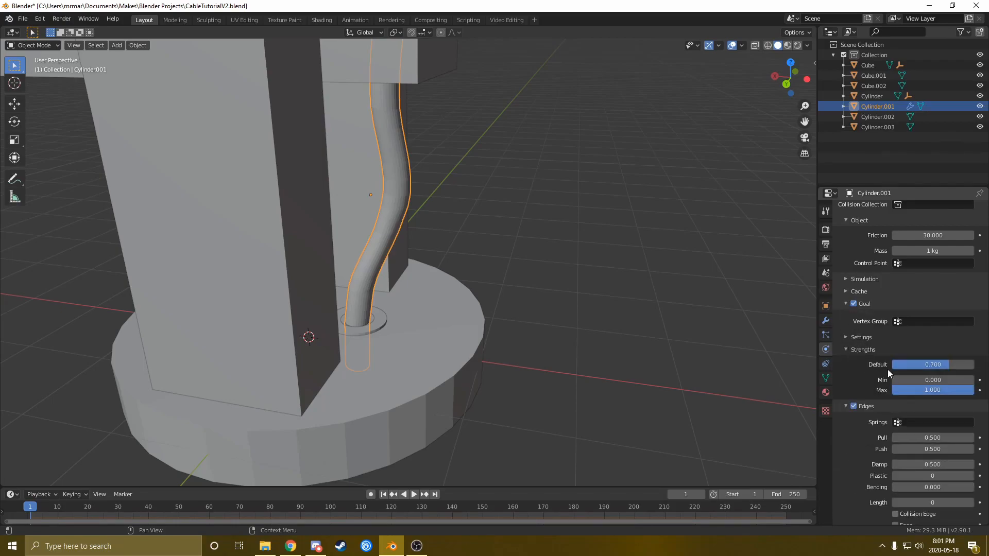
pyautogui.moveTo(945, 366)
pyautogui.mouseDown()
pyautogui.moveTo(927, 381)
pyautogui.moveTo(939, 381)
pyautogui.mouseUp()
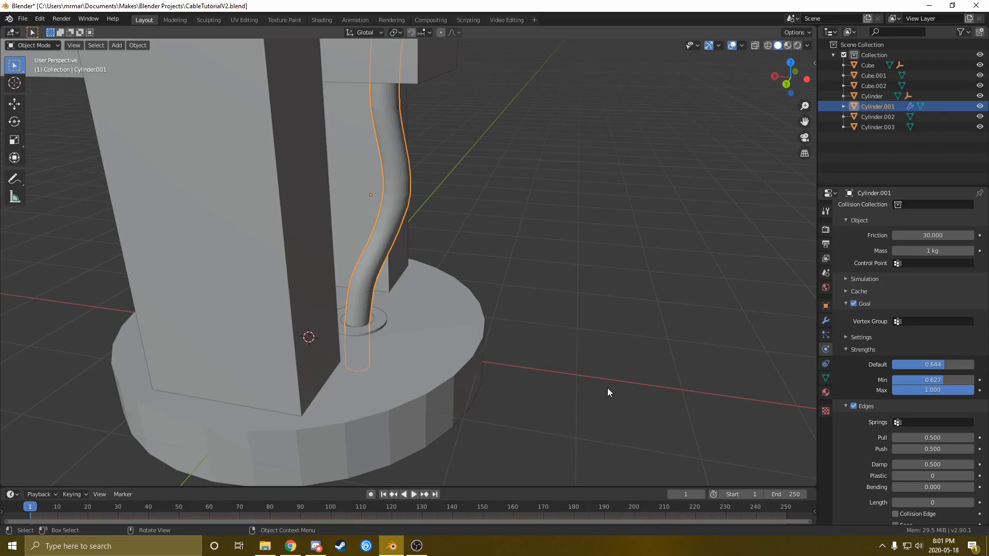
pyautogui.scroll(-1, 376, 319)
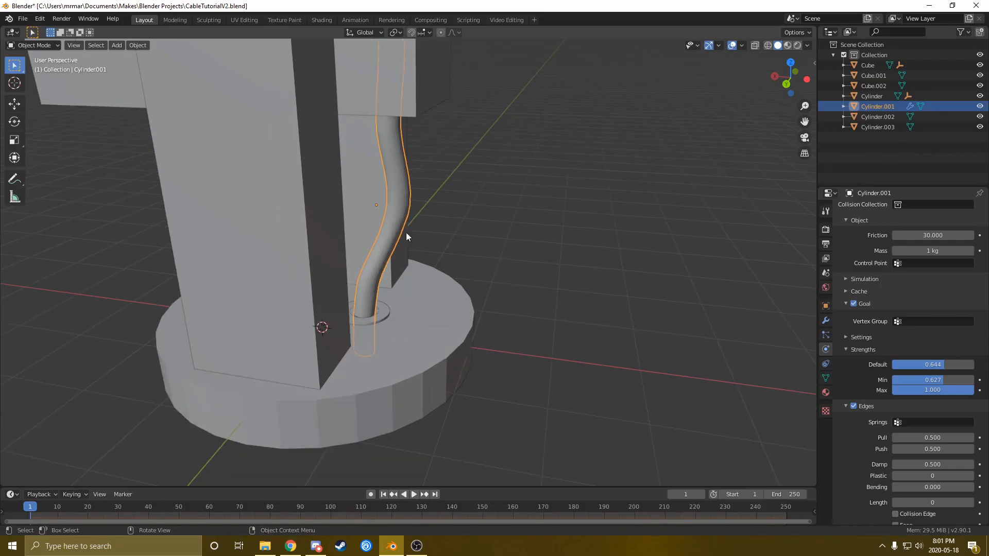
pyautogui.moveTo(441, 304); pyautogui.dragTo(420, 289, button='middle')
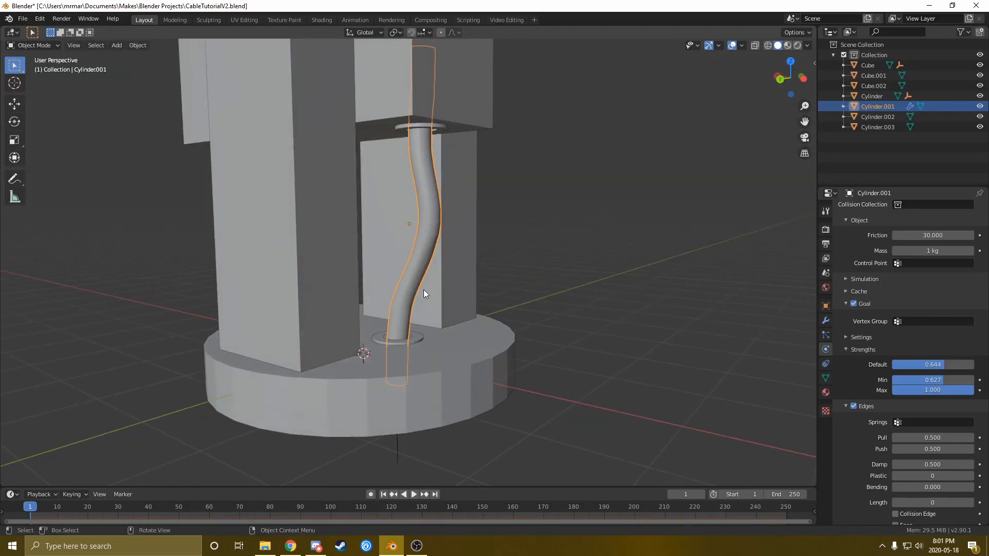
# Play the cable simulation to frame 40, then raise the goal Min strength to 0.643
pyautogui.press('space')
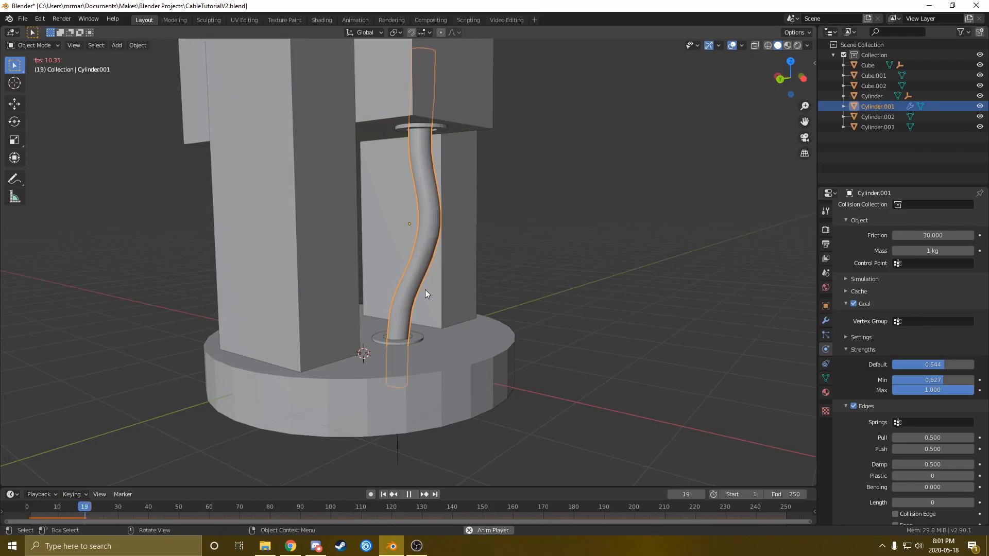
pyautogui.press('space')
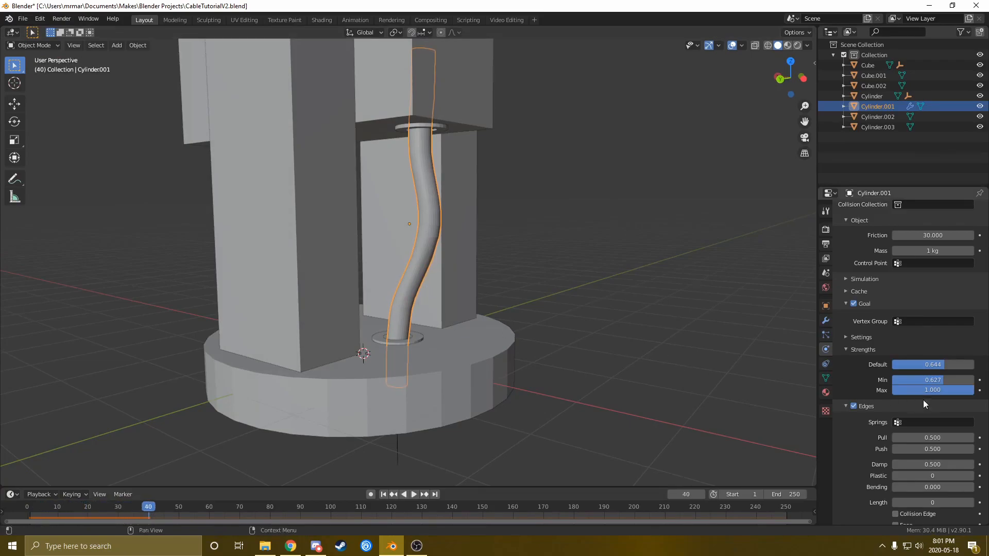
pyautogui.moveTo(944, 381); pyautogui.dragTo(943, 380)
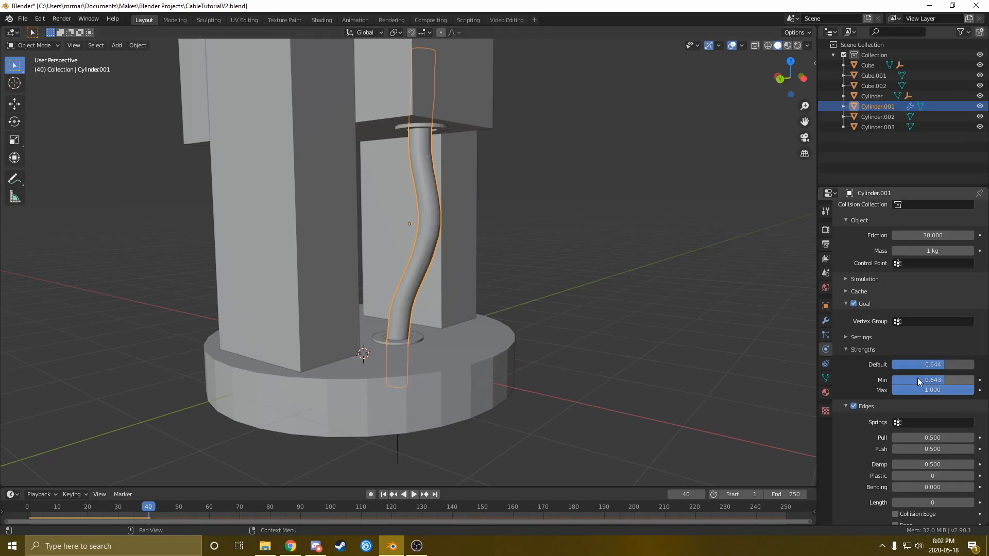
pyautogui.moveTo(396, 357); pyautogui.dragTo(466, 288, button='middle')
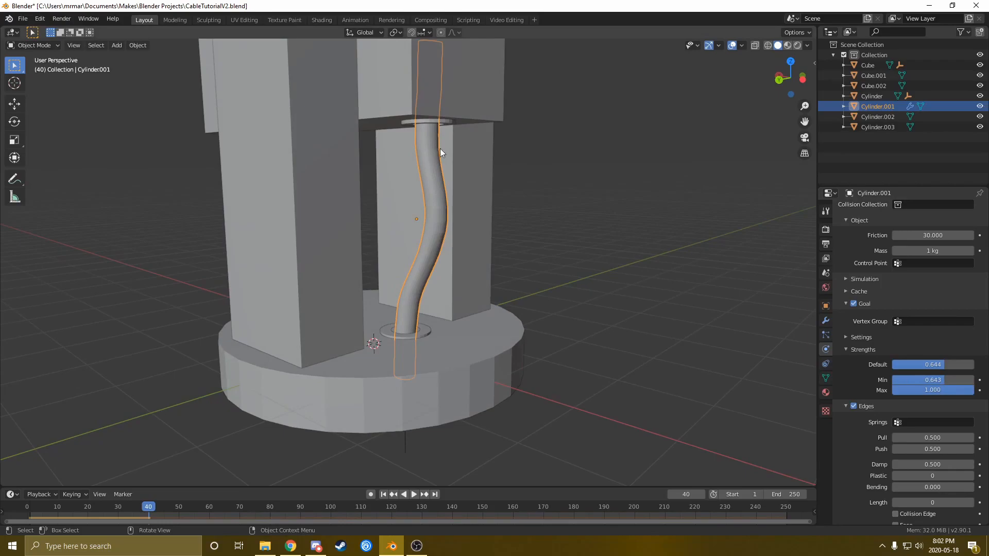
pyautogui.scroll(-3, 397, 217)
pyautogui.moveTo(402, 277); pyautogui.dragTo(429, 289, button='middle')
pyautogui.click(351, 254)
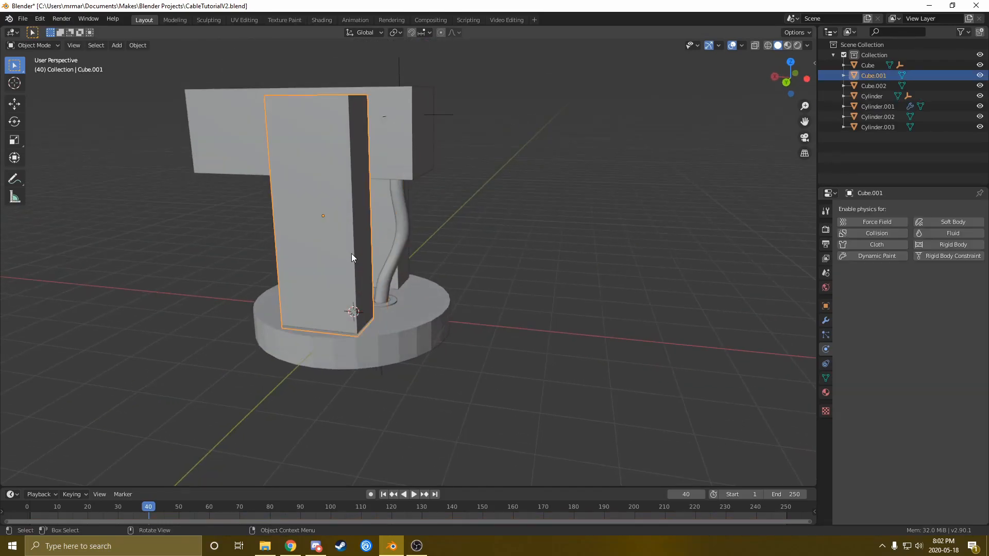
pyautogui.press('g')
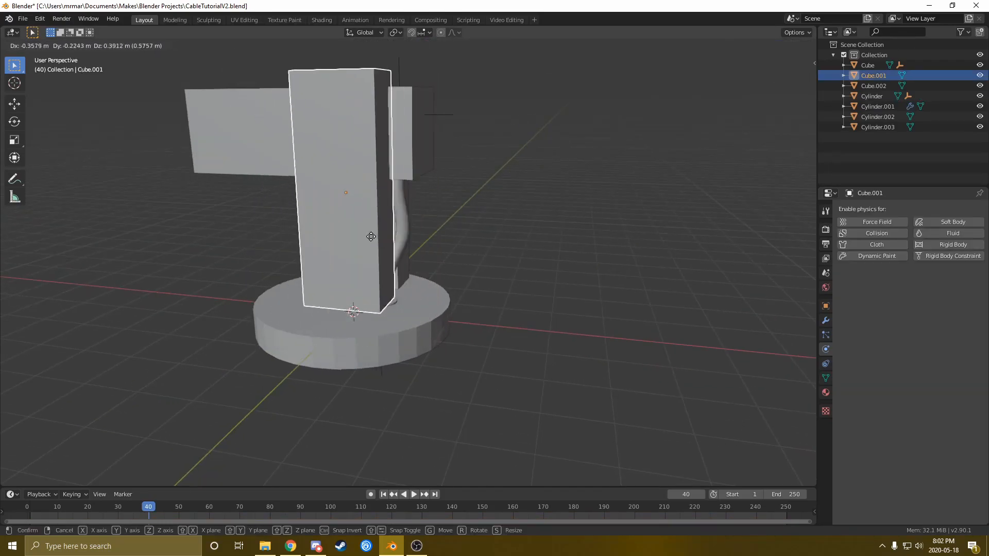
pyautogui.rightClick(370, 237)
pyautogui.press('g')
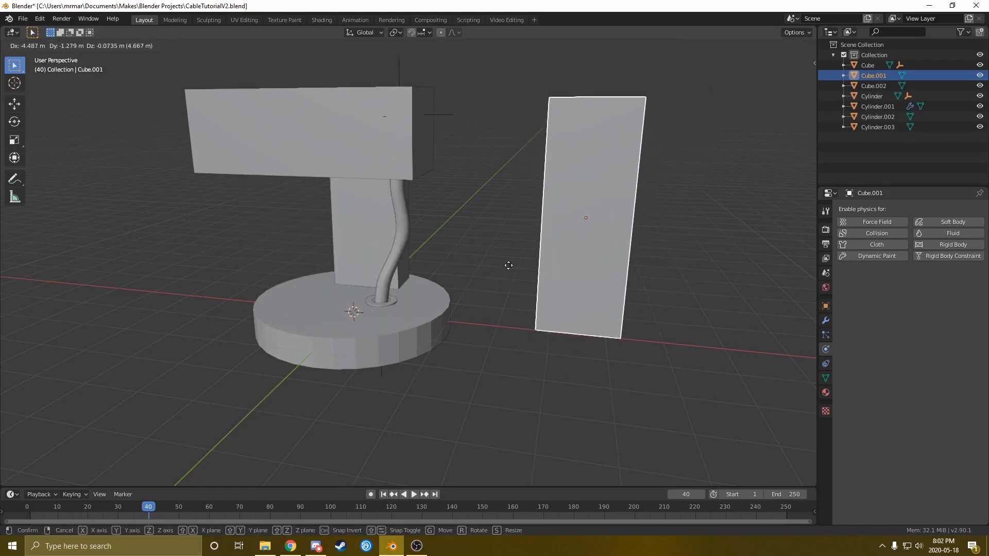
pyautogui.rightClick(352, 275)
pyautogui.moveTo(546, 297); pyautogui.dragTo(385, 185, button='middle')
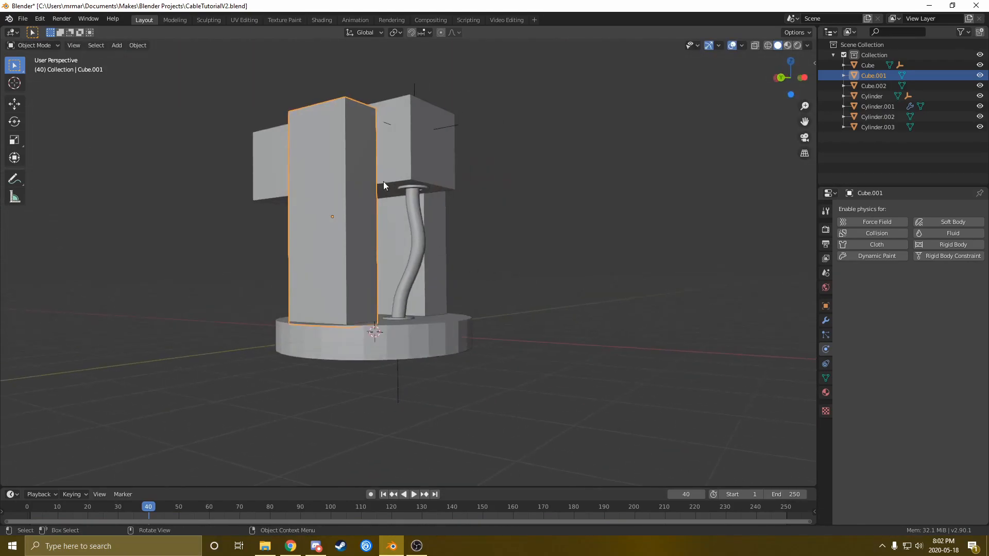
pyautogui.click(400, 161)
pyautogui.click(277, 184)
pyautogui.press('r')
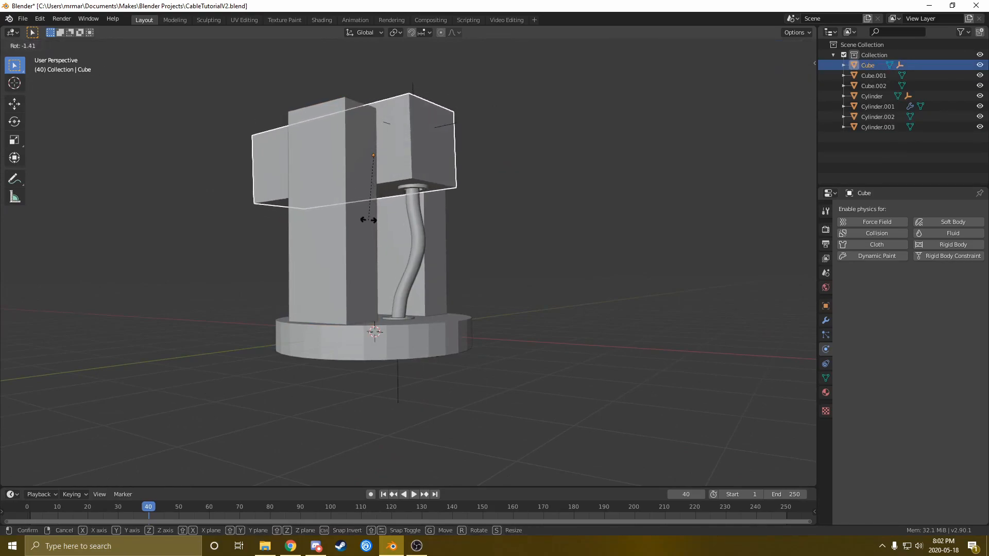
pyautogui.rightClick(376, 230)
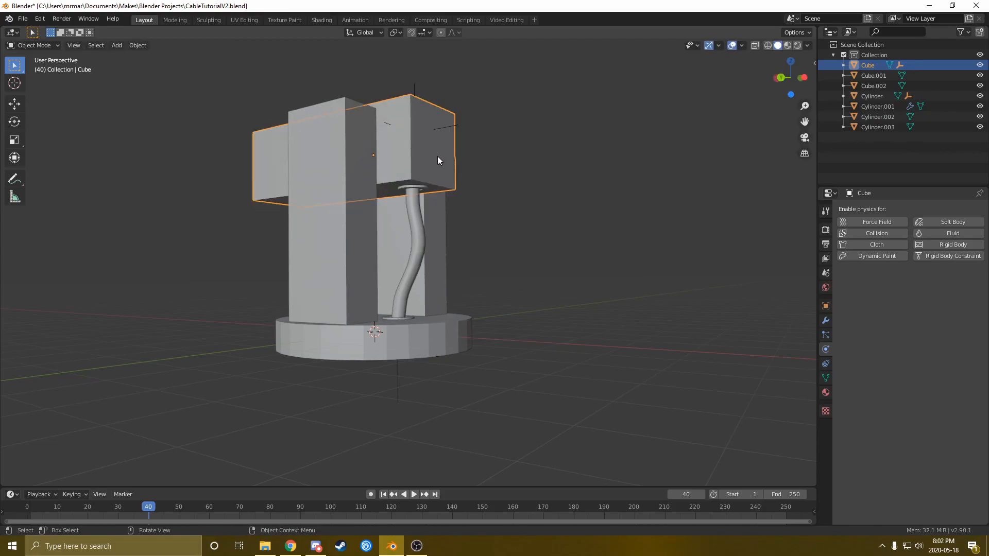
pyautogui.moveTo(404, 209); pyautogui.dragTo(401, 279, button='middle')
pyautogui.scroll(2, 401, 279)
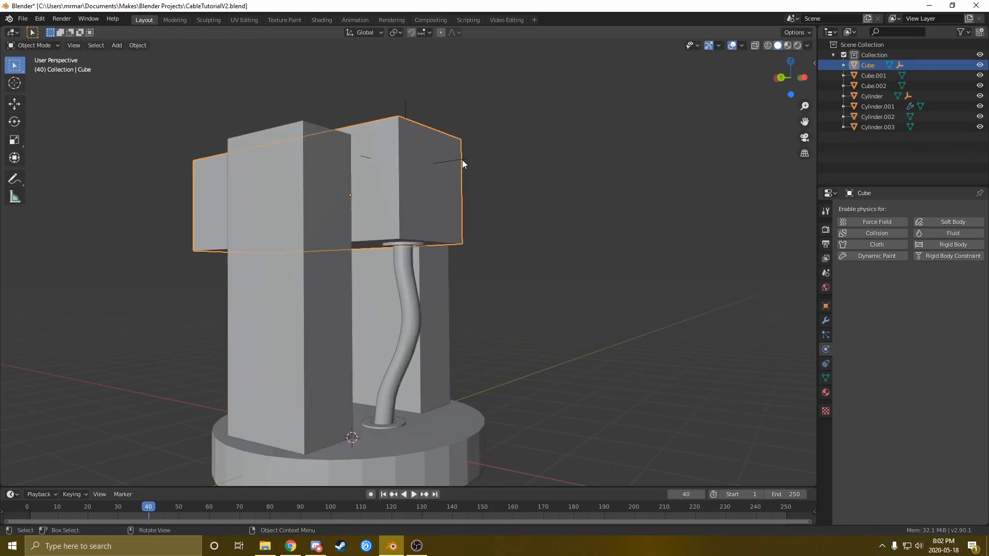
pyautogui.click(463, 160)
pyautogui.moveTo(461, 168); pyautogui.dragTo(476, 193, button='middle')
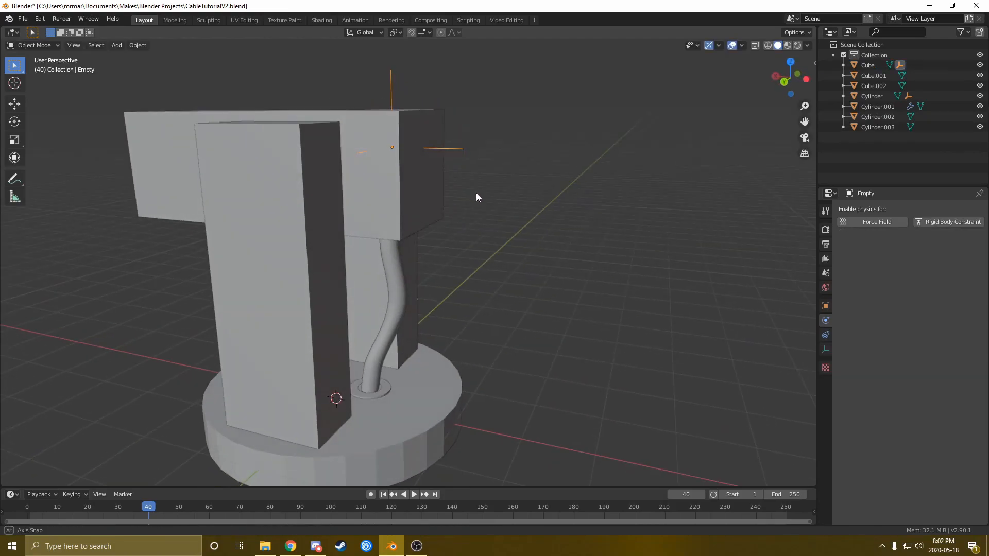
pyautogui.click(398, 279)
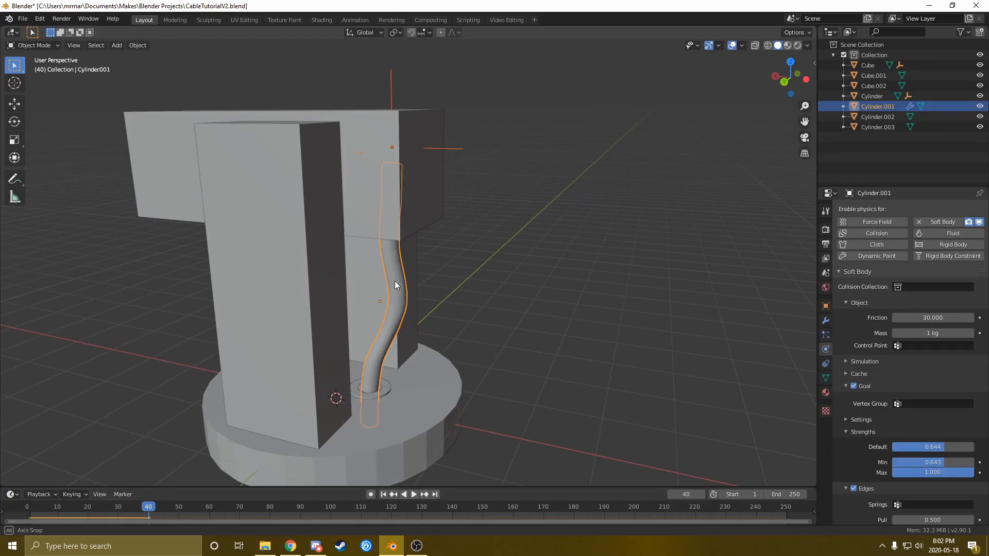
# In wireframe, enter Edit Mode on the cable with vertex selection
pyautogui.moveTo(395, 280); pyautogui.dragTo(395, 283, button='middle')
pyautogui.press('z')
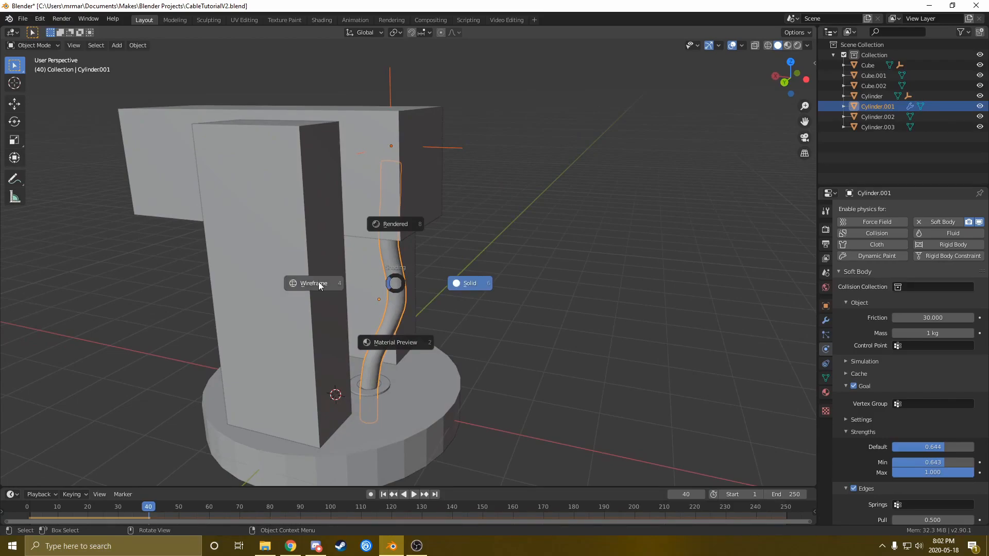
pyautogui.click(390, 284)
pyautogui.press('Tab')
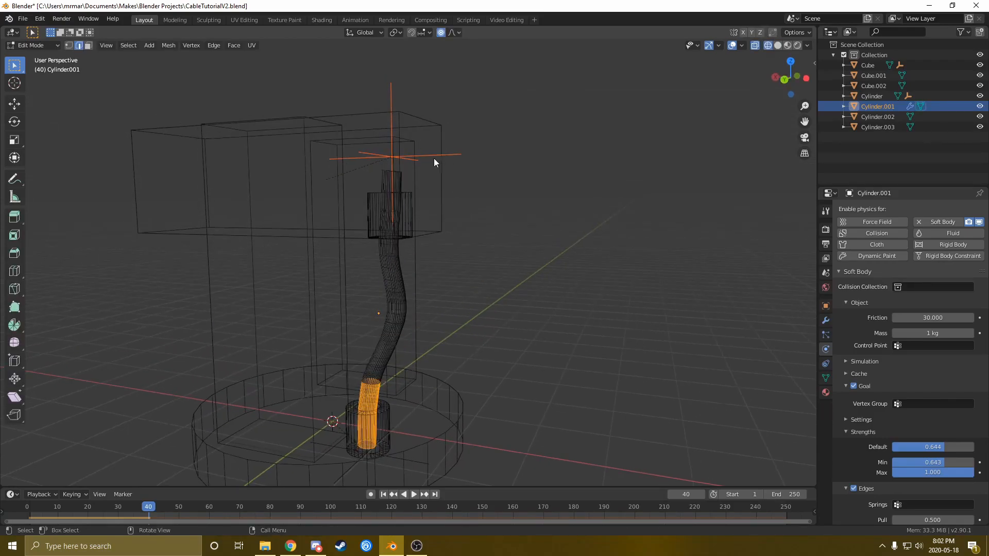
pyautogui.moveTo(403, 275)
pyautogui.mouseDown(button='middle')
pyautogui.moveTo(413, 276)
pyautogui.moveTo(386, 277)
pyautogui.mouseUp(button='middle')
pyautogui.press('1')
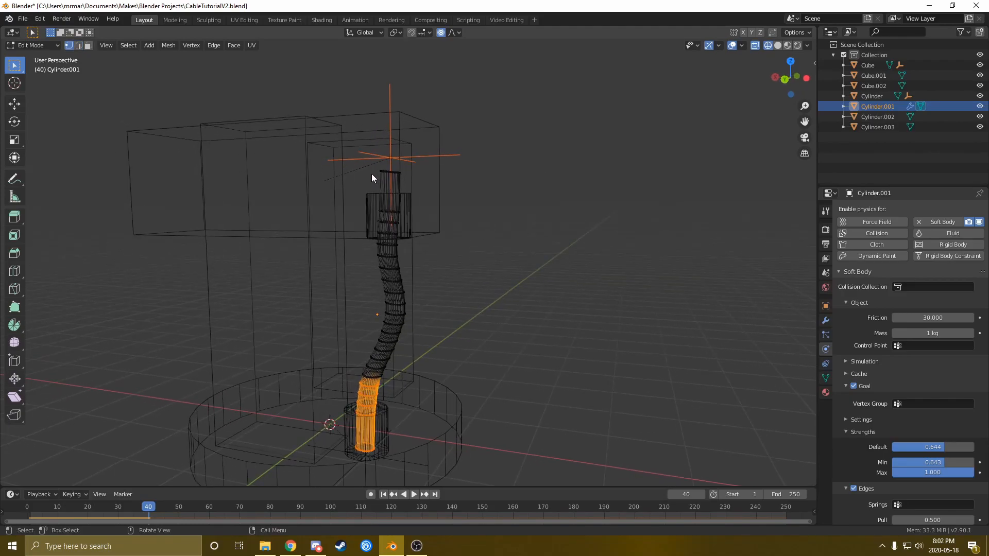
# Box-select the cable's upper vertices and assign them to the Hook-Empty hook
pyautogui.moveTo(345, 161); pyautogui.dragTo(428, 381)
pyautogui.moveTo(380, 388); pyautogui.dragTo(322, 198, button='middle')
pyautogui.moveTo(302, 185); pyautogui.dragTo(432, 387)
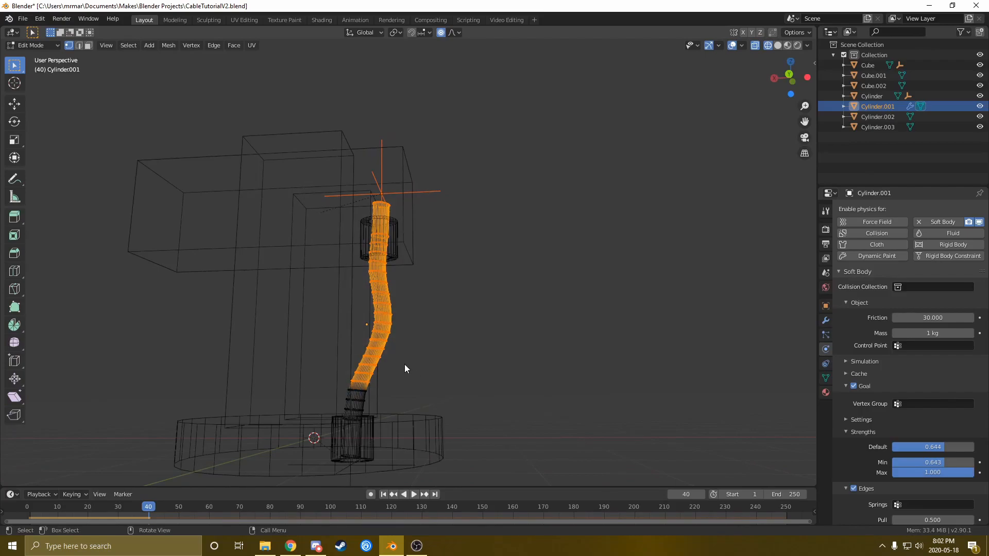
pyautogui.hotkey('ctrl', 'h')
pyautogui.moveTo(404, 367)
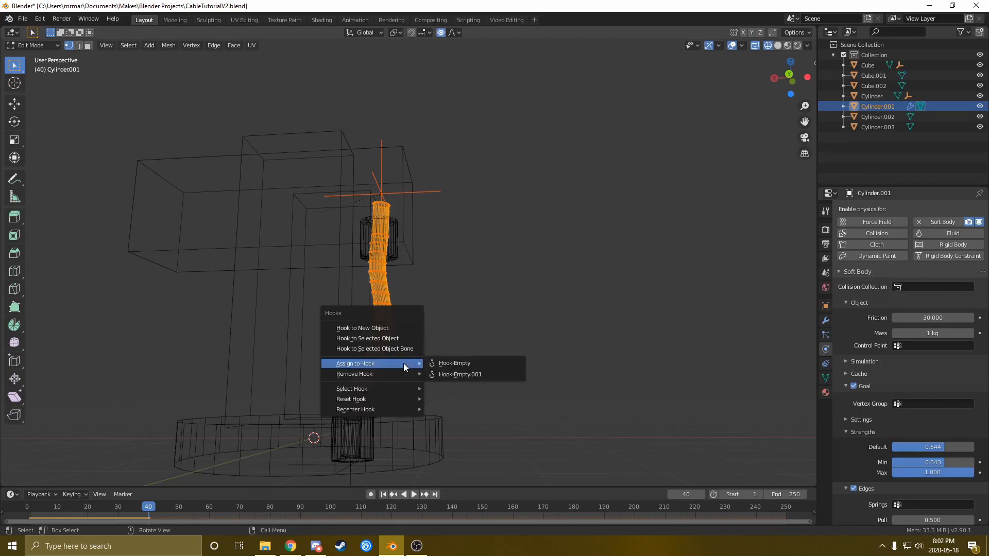
pyautogui.click(446, 363)
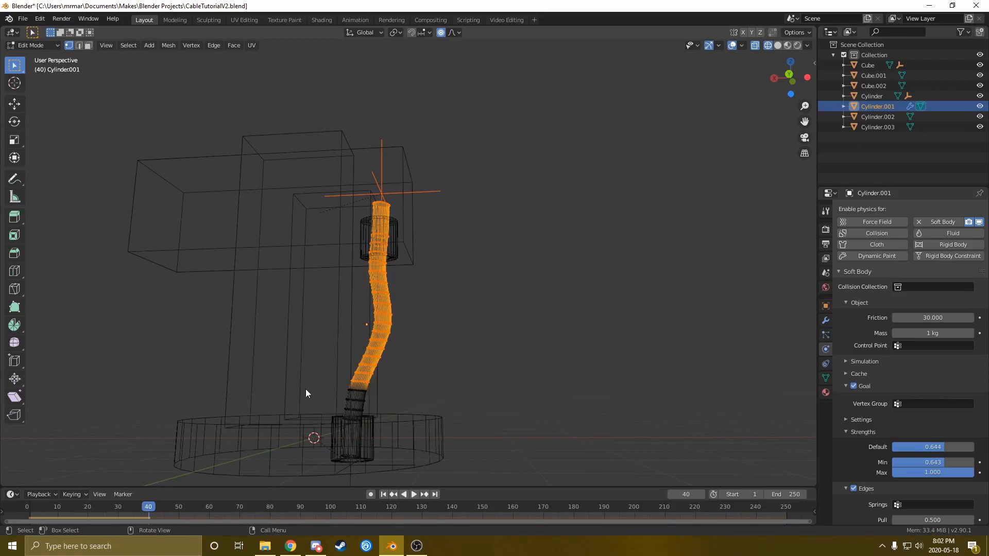
# Select the cable's lower-end vertices and assign them to Hook-Empty.001
pyautogui.moveTo(284, 381); pyautogui.dragTo(398, 468)
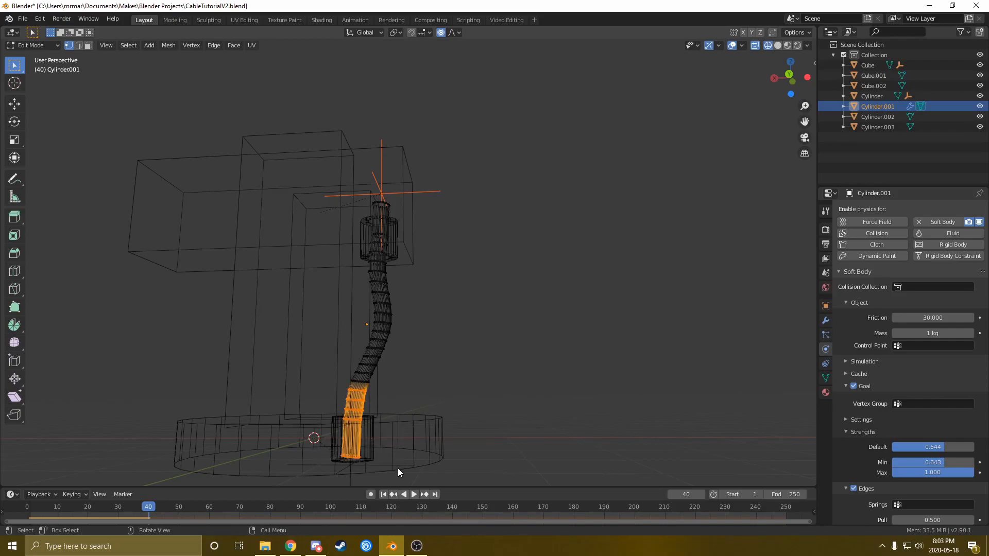
pyautogui.hotkey('ctrl', 'h')
pyautogui.moveTo(411, 425)
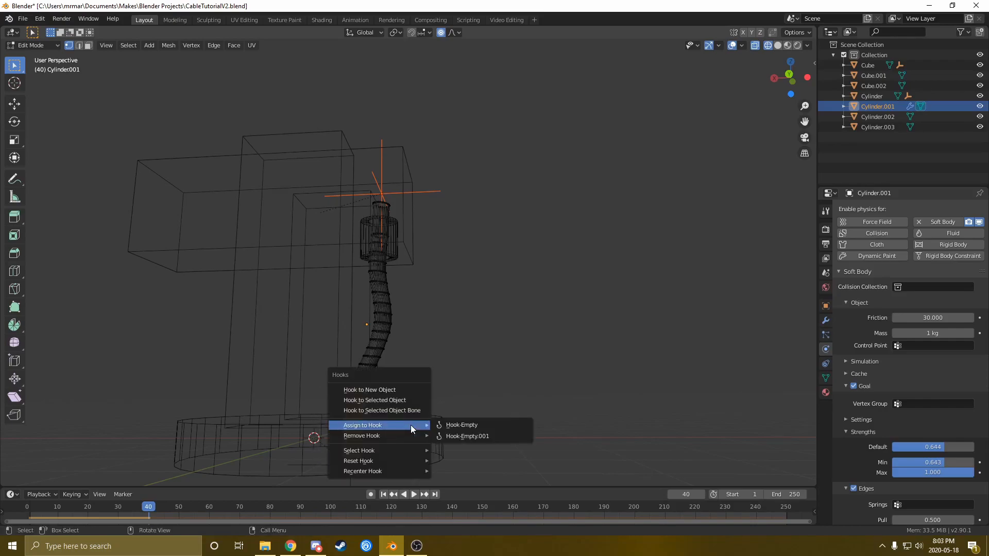
pyautogui.click(469, 438)
pyautogui.moveTo(453, 352)
pyautogui.mouseDown(button='middle')
pyautogui.moveTo(394, 387)
pyautogui.moveTo(497, 332)
pyautogui.moveTo(412, 333)
pyautogui.moveTo(455, 337)
pyautogui.mouseUp(button='middle')
# Switch to solid shading and return to Object Mode
pyautogui.press('z')
pyautogui.click(555, 329)
pyautogui.press('Tab')
# During playback, rotate the top block, cancel it, and rewind to frame 1
pyautogui.press('space')
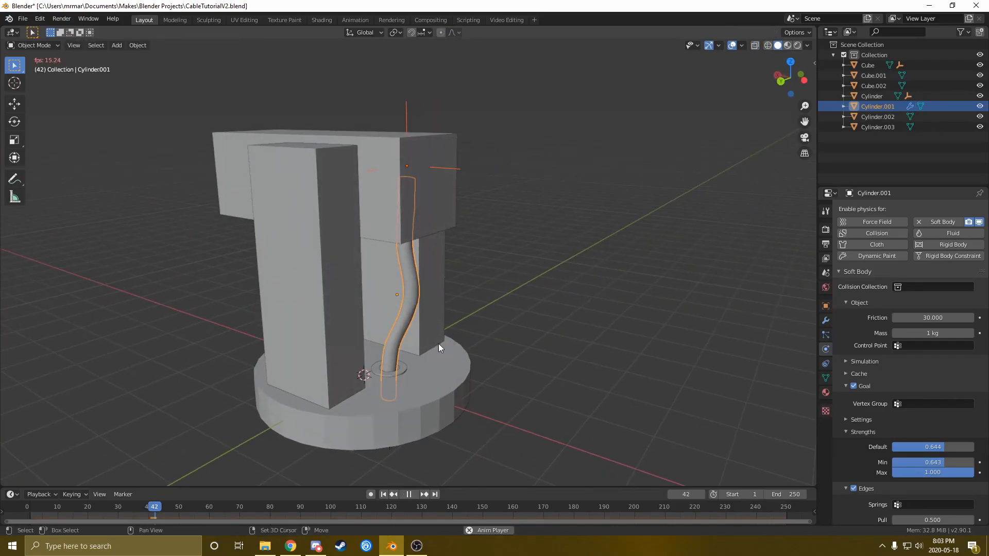
pyautogui.click(382, 208)
pyautogui.press('r')
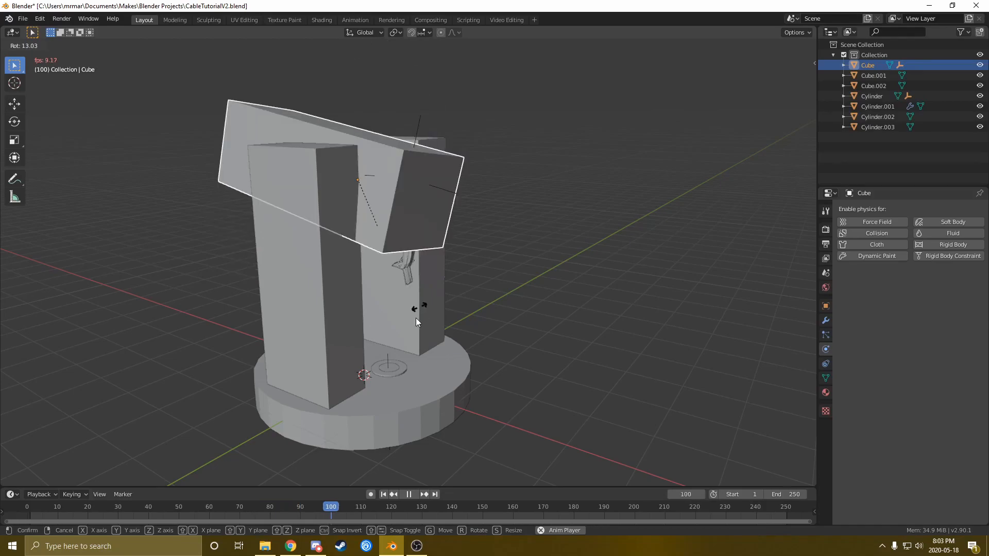
pyautogui.rightClick(400, 321)
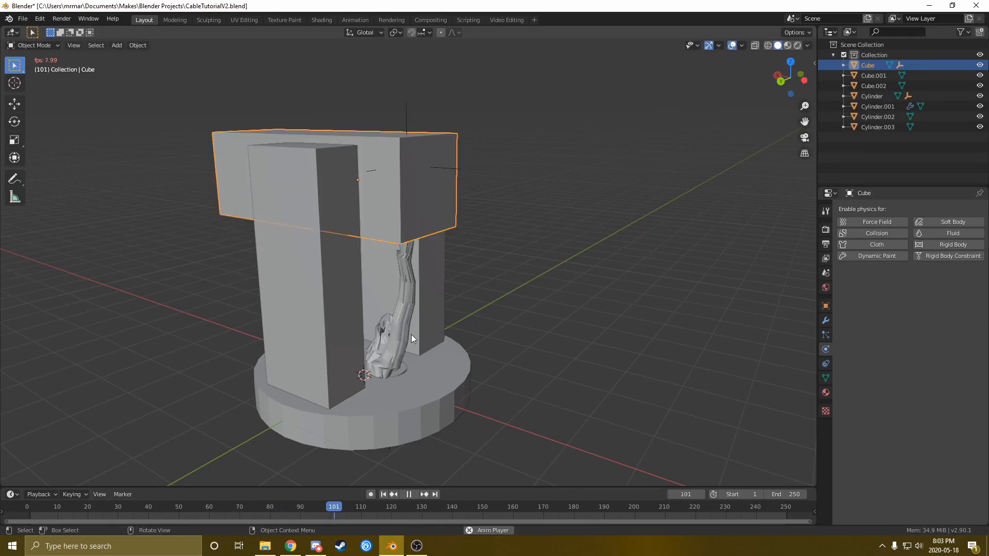
pyautogui.click(383, 494)
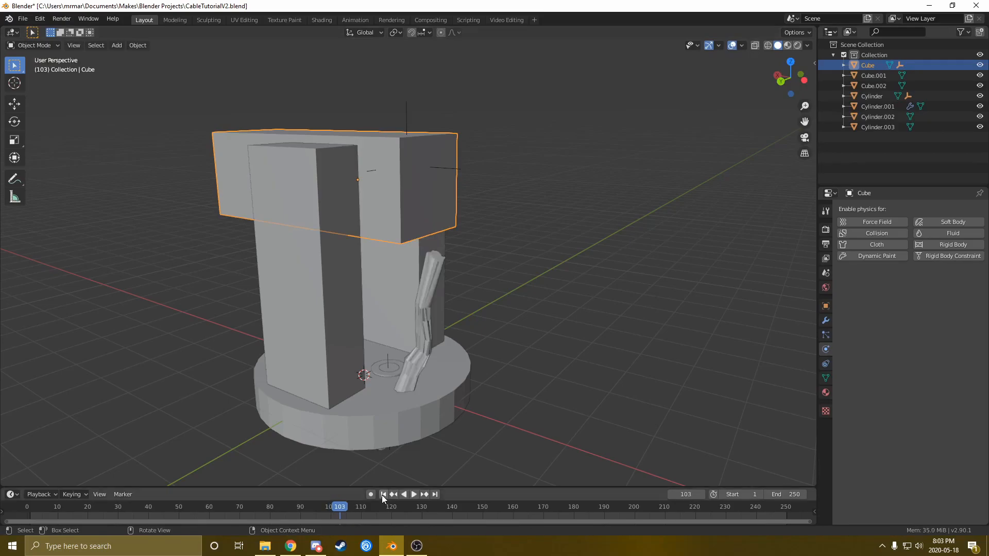
pyautogui.moveTo(401, 373); pyautogui.dragTo(395, 336, button='middle')
# Rotate the top block around the global Z axis
pyautogui.press('r')
pyautogui.press('z')
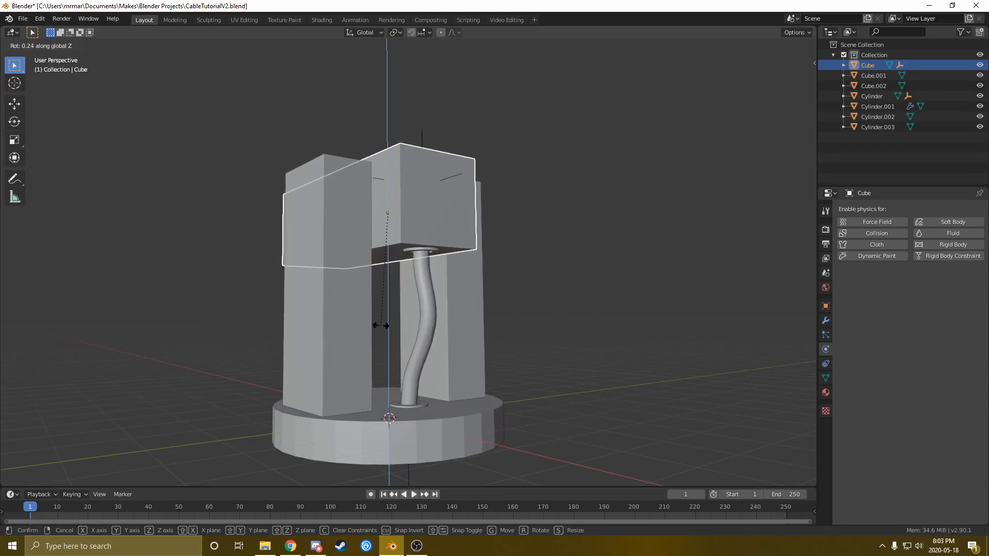
pyautogui.click(377, 360)
# Twist the top block around Z during playback, then stop and rewind to frame 1
pyautogui.press('space')
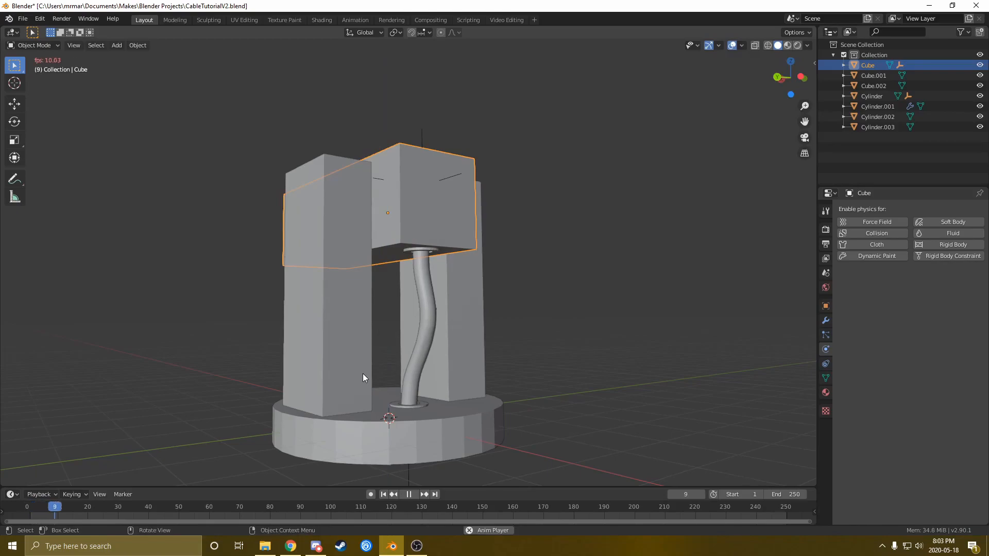
pyautogui.press('r')
pyautogui.press('z')
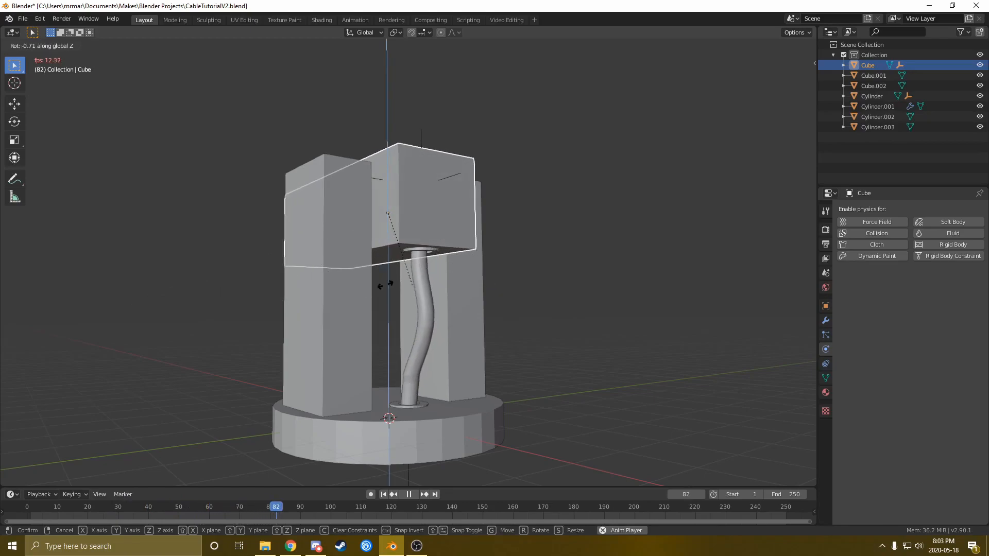
pyautogui.click(440, 252)
pyautogui.press('space')
pyautogui.hotkey('shift', 'Left')
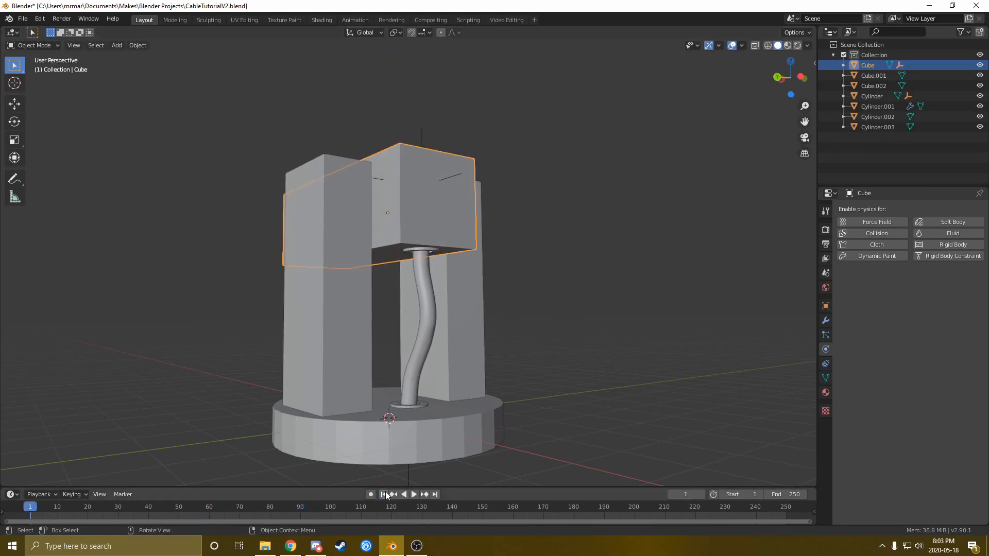
# Select the top collar together with the cable
pyautogui.click(418, 251)
pyautogui.moveTo(418, 250)
pyautogui.mouseDown(button='middle')
pyautogui.moveTo(427, 250)
pyautogui.moveTo(419, 236)
pyautogui.mouseUp(button='middle')
pyautogui.keyDown('shift'); pyautogui.click(421, 230); pyautogui.keyUp('shift')
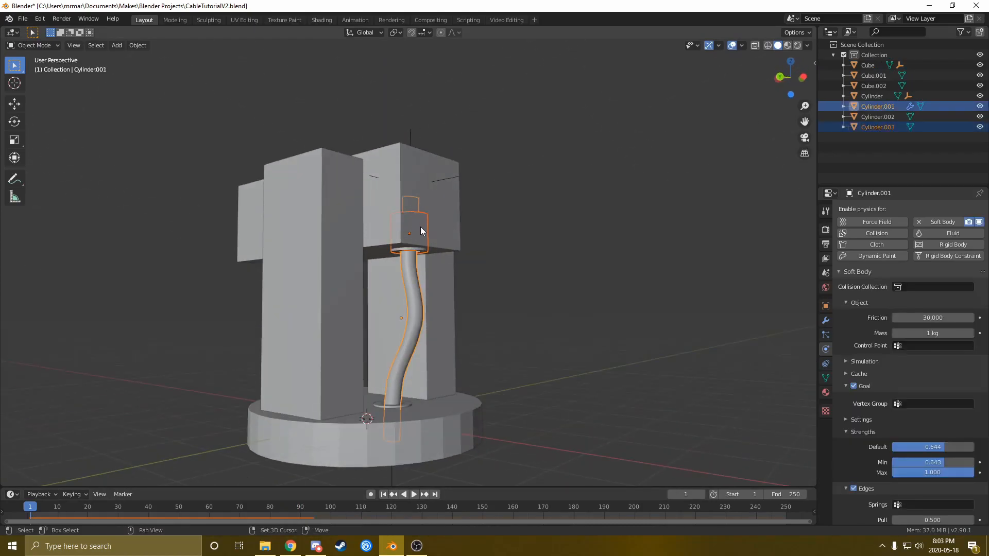
# Parent the top collar Cylinder.003 to the top block Cube with Keep Transform
pyautogui.click(414, 250)
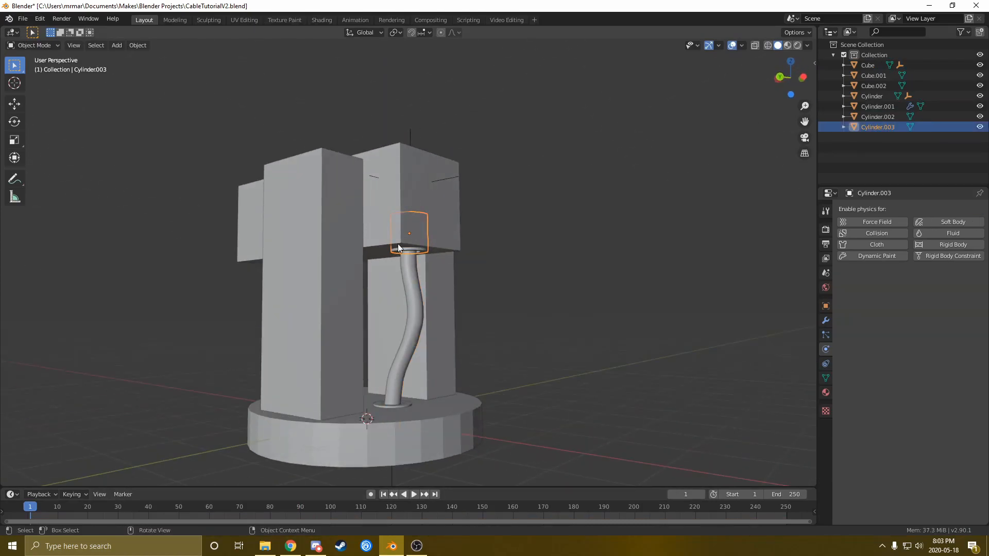
pyautogui.keyDown('shift'); pyautogui.click(371, 204); pyautogui.keyUp('shift')
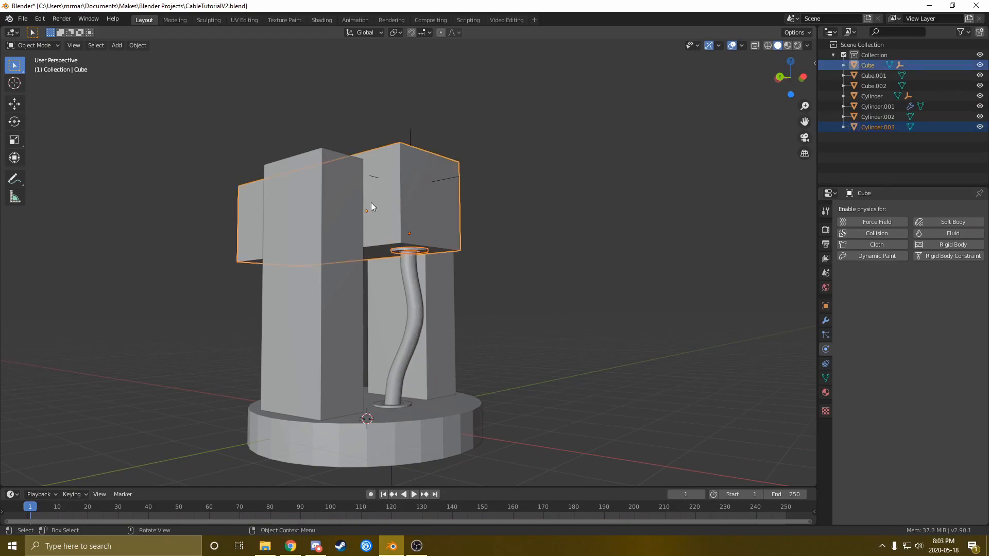
pyautogui.hotkey('ctrl', 'p')
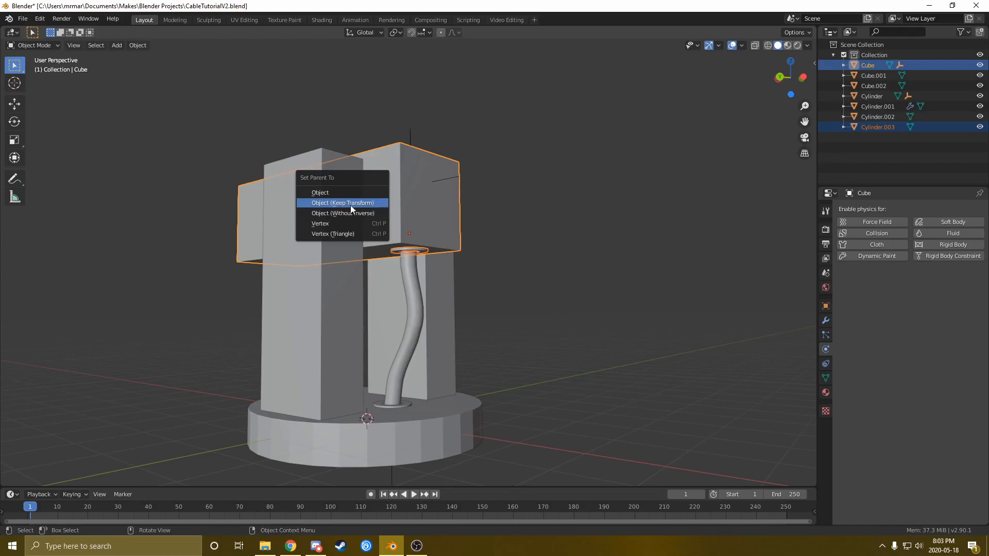
pyautogui.click(355, 208)
# Parent the bottom collar Cylinder.002 to the base Cylinder with Keep Transform
pyautogui.click(394, 407)
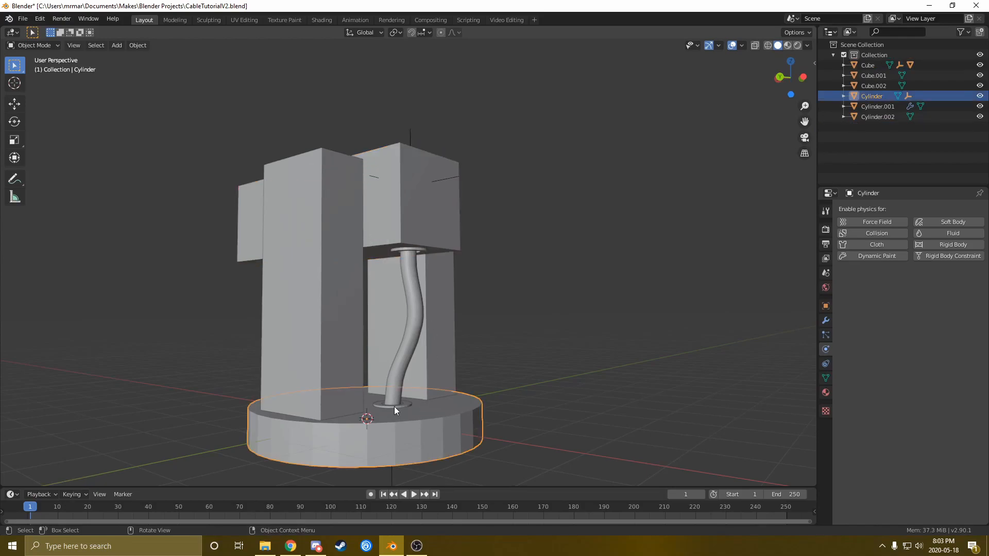
pyautogui.click(409, 406)
pyautogui.keyDown('shift'); pyautogui.click(428, 422); pyautogui.keyUp('shift')
pyautogui.hotkey('ctrl', 'p')
pyautogui.click(429, 422)
pyautogui.moveTo(429, 423); pyautogui.dragTo(384, 299, button='middle')
pyautogui.click(366, 174)
pyautogui.press('r')
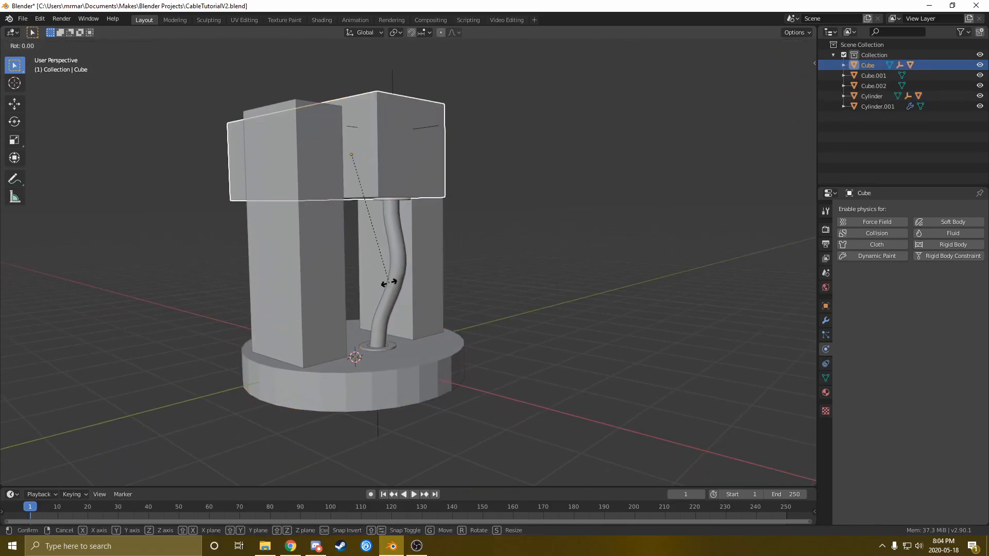
pyautogui.rightClick(380, 258)
pyautogui.moveTo(380, 258); pyautogui.dragTo(408, 202, button='middle')
pyautogui.press('r')
pyautogui.rightClick(376, 269)
pyautogui.moveTo(376, 270); pyautogui.dragTo(444, 258, button='middle')
pyautogui.scroll(5, 352, 314)
pyautogui.scroll(-3, 421, 292)
pyautogui.scroll(-2, 414, 261)
pyautogui.scroll(3, 415, 262)
pyautogui.click(435, 258)
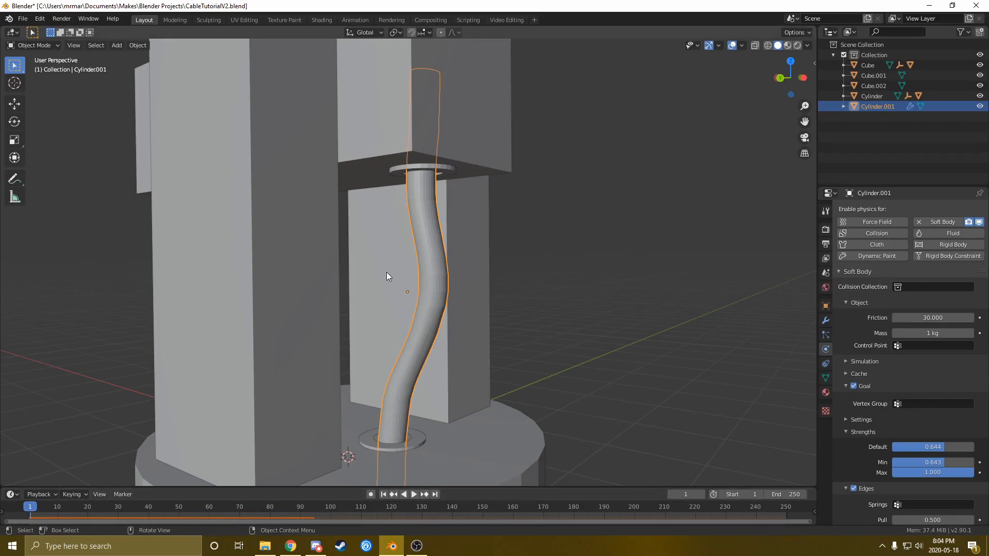
# Play the cable's soft-body simulation, stop it, and rewind to frame 1
pyautogui.moveTo(385, 272)
pyautogui.mouseDown(button='middle')
pyautogui.moveTo(357, 280)
pyautogui.moveTo(382, 279)
pyautogui.mouseUp(button='middle')
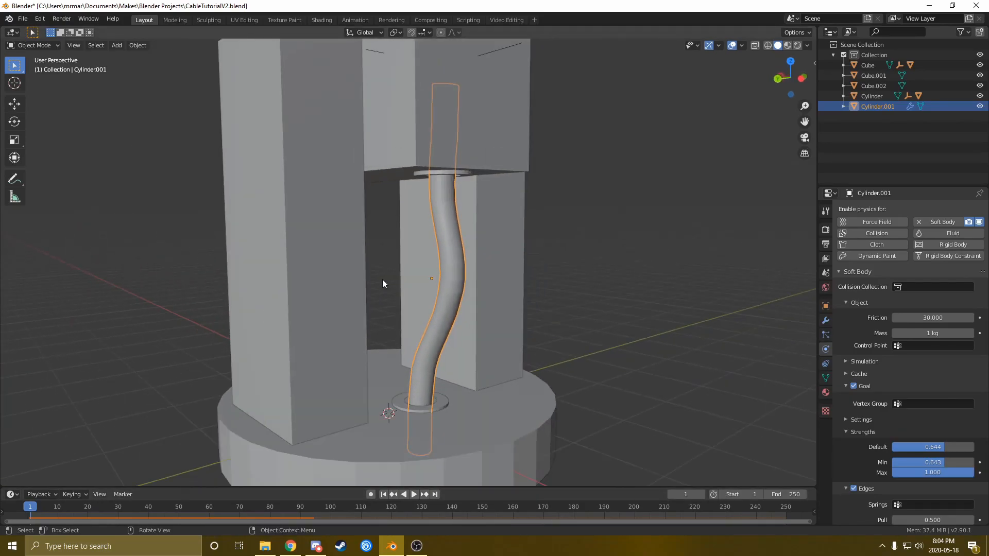
pyautogui.press('space')
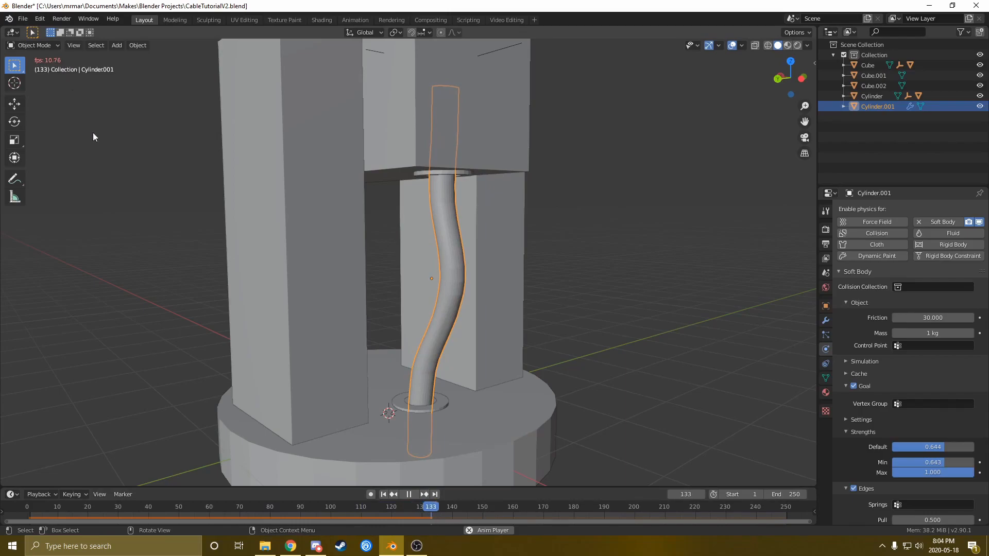
pyautogui.press('space')
pyautogui.click(381, 495)
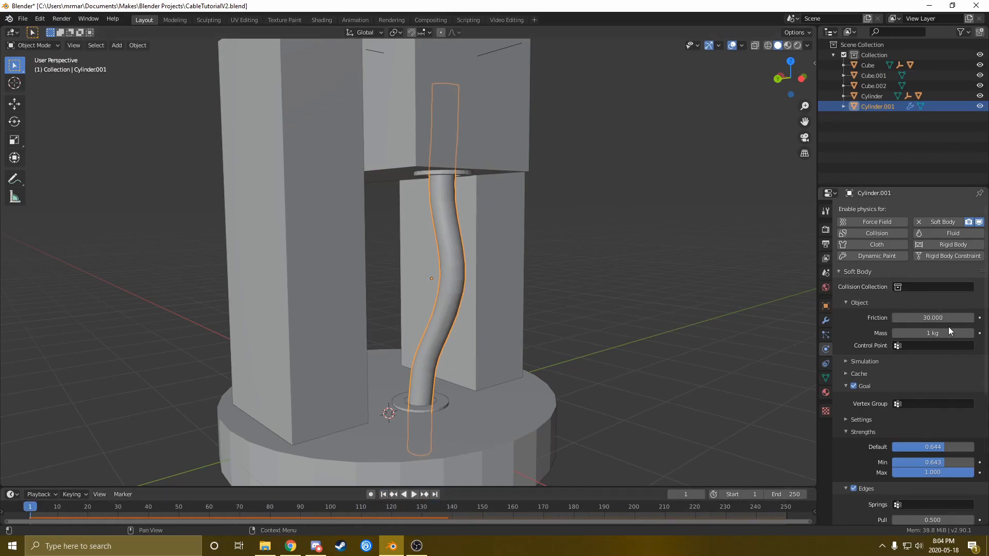
# Nudge the cable's Friction to 30.100 and back to 30.000, then reveal the Edges and Self Collision settings
pyautogui.click(971, 319)
pyautogui.click(895, 318)
pyautogui.scroll(-3, 907, 376)
pyautogui.scroll(3, 917, 365)
pyautogui.scroll(-6, 895, 385)
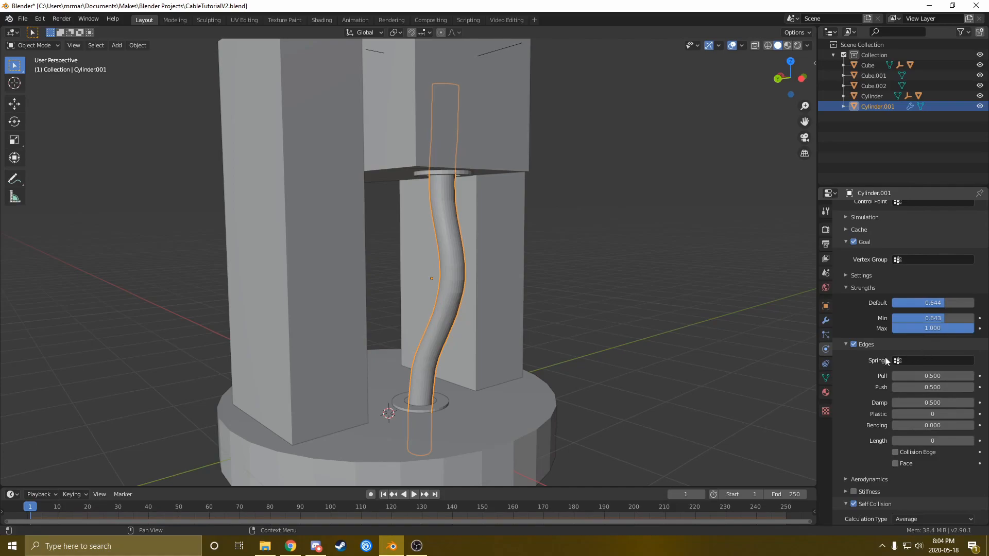
pyautogui.scroll(-3, 879, 382)
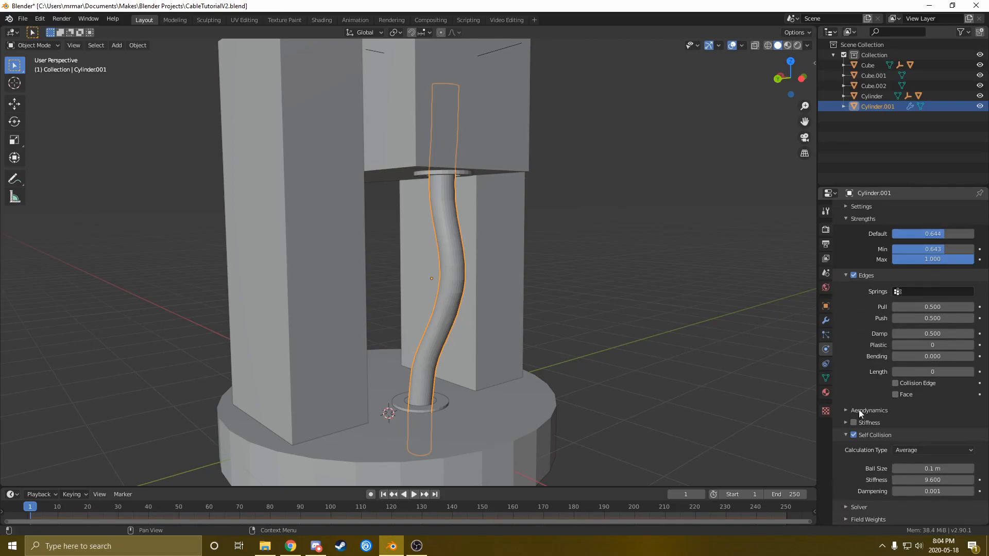
pyautogui.moveTo(629, 376); pyautogui.dragTo(465, 280, button='middle')
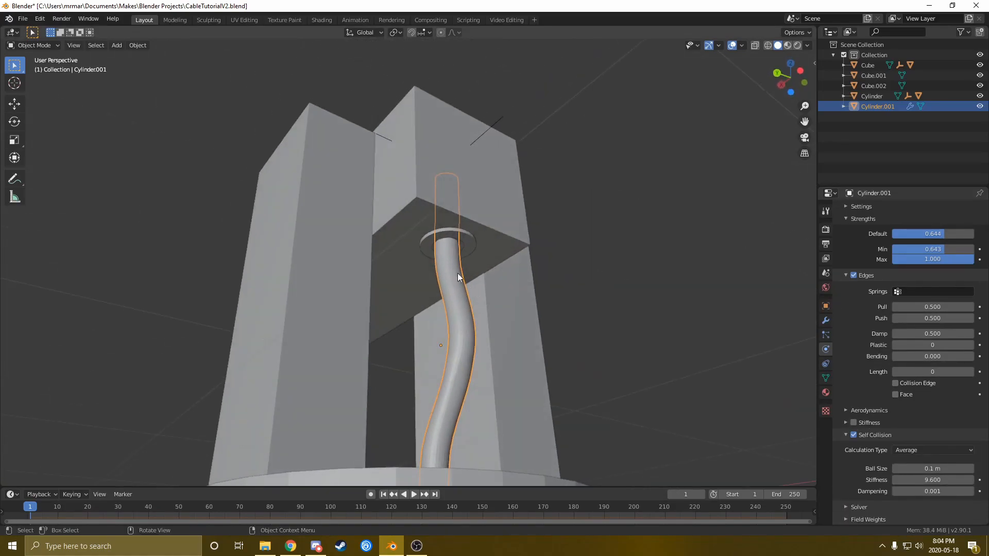
# Enable Collision on the top collar Cylinder.003 and set its Damping to 1.000
pyautogui.click(438, 236)
pyautogui.click(864, 235)
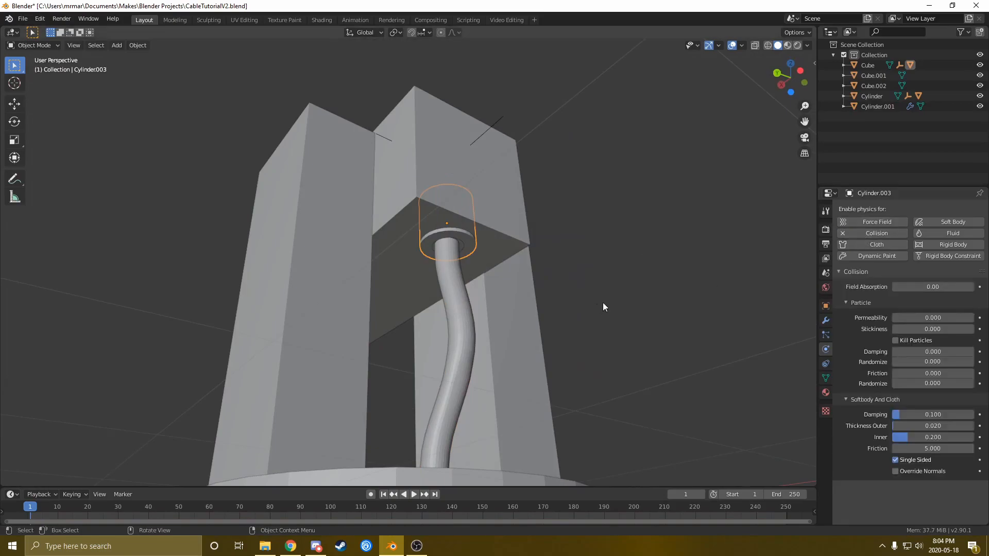
pyautogui.moveTo(519, 352); pyautogui.dragTo(509, 429, button='middle')
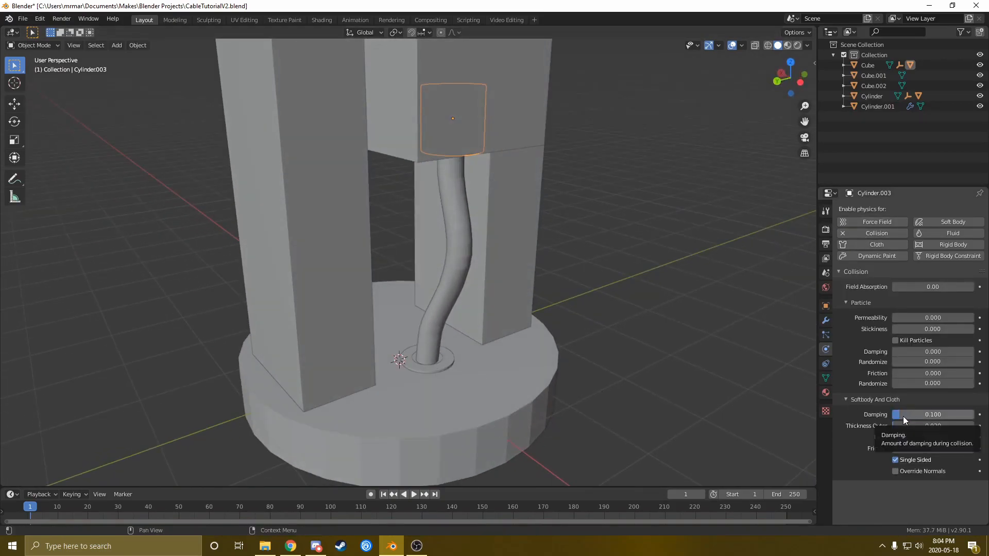
pyautogui.moveTo(911, 416); pyautogui.dragTo(977, 416)
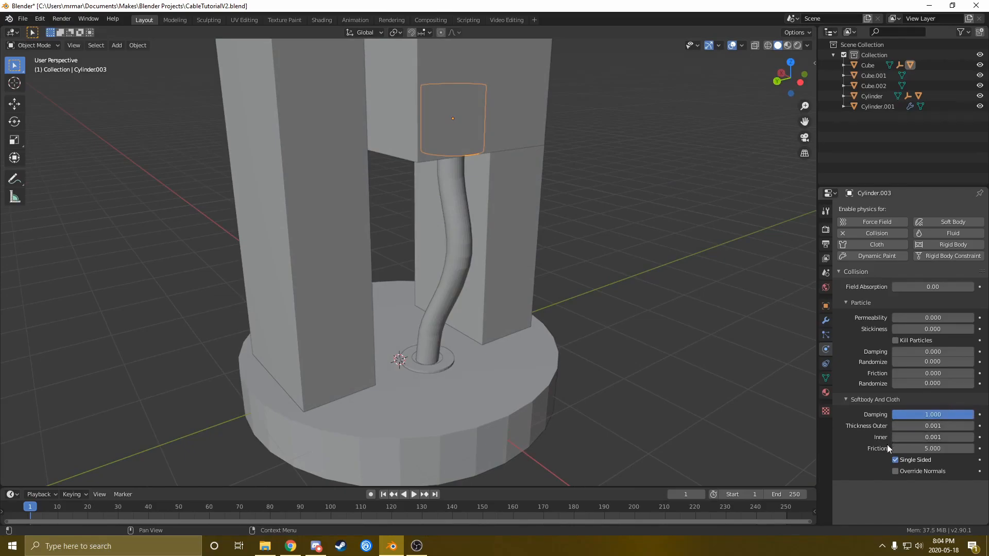
# Enable Collision on the bottom collar Cylinder.002 with Damping 1.000 and Thickness Outer 0.001
pyautogui.click(454, 378)
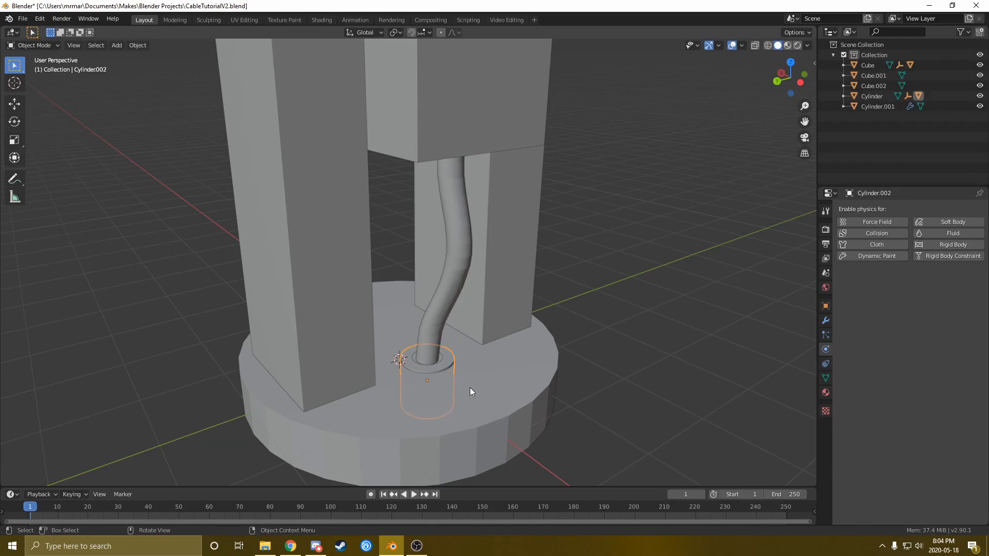
pyautogui.click(867, 234)
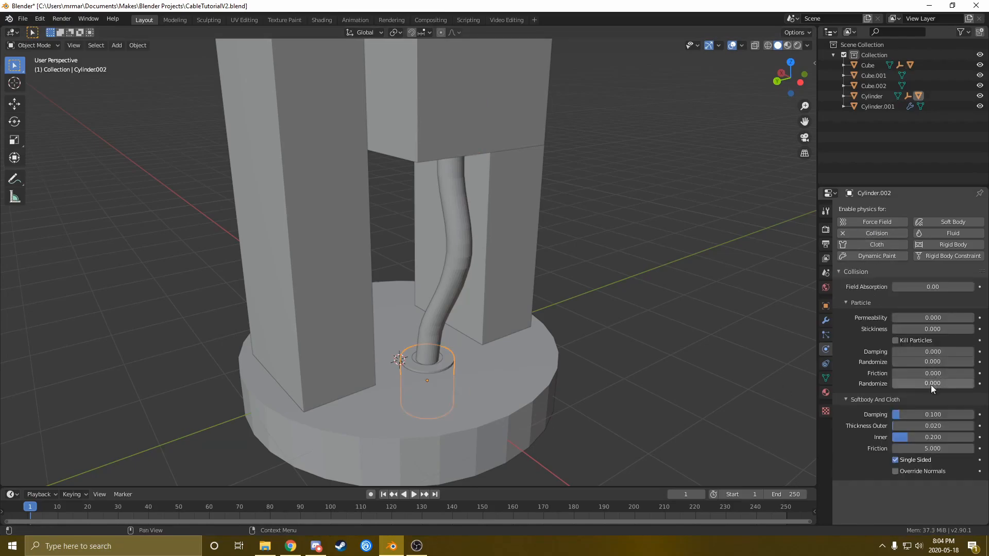
pyautogui.moveTo(913, 416); pyautogui.dragTo(895, 426)
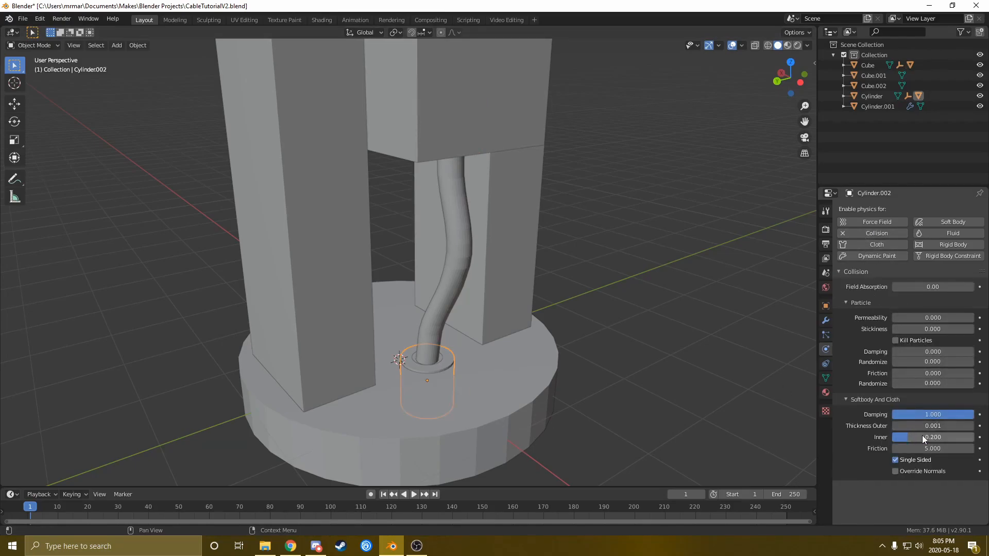
pyautogui.moveTo(592, 389); pyautogui.dragTo(464, 261, button='middle')
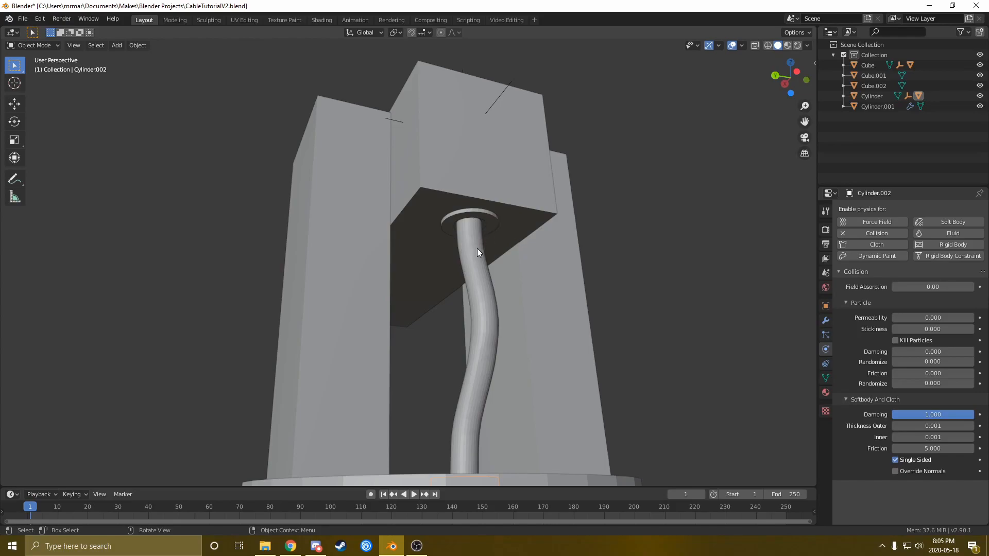
pyautogui.click(426, 202)
pyautogui.press('space')
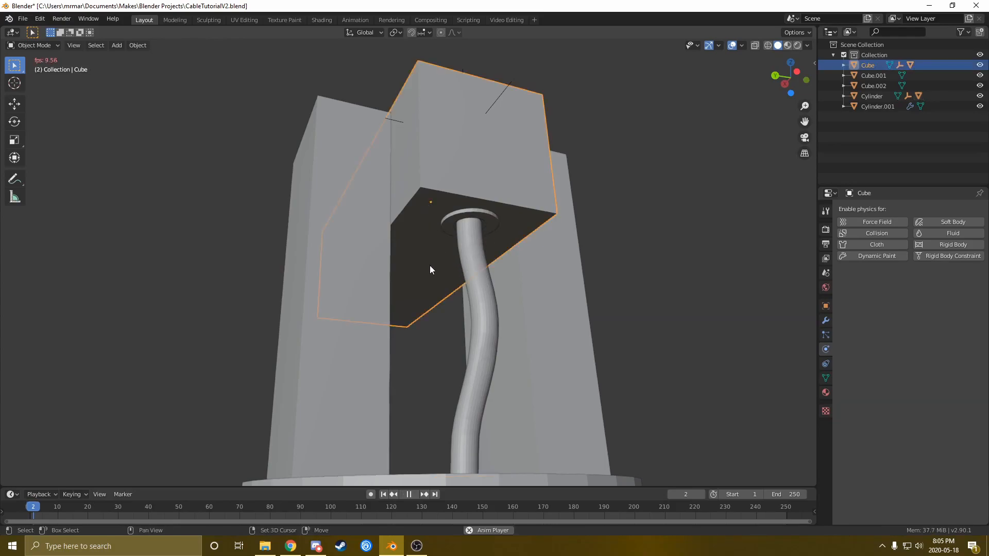
pyautogui.press('r')
pyautogui.press('z')
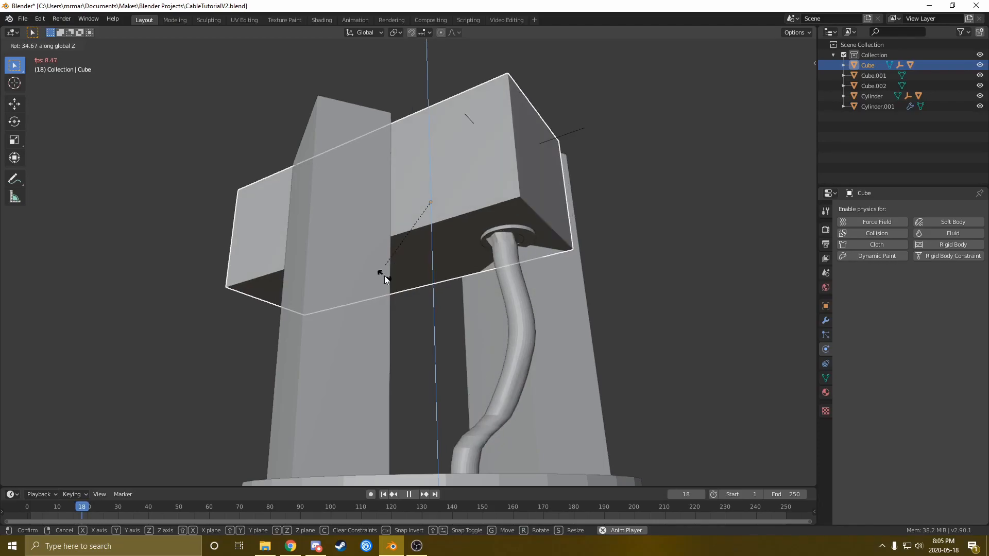
pyautogui.rightClick(385, 277)
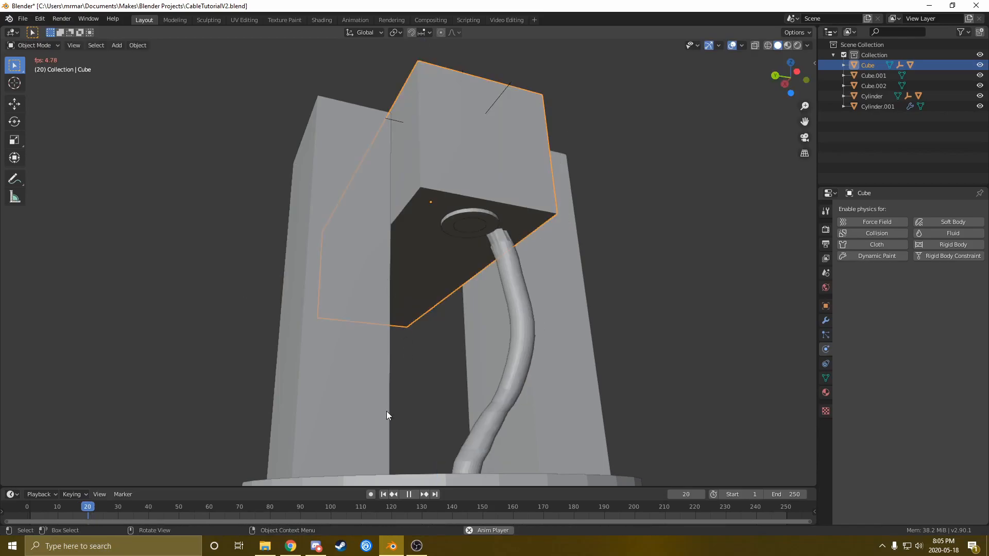
pyautogui.press('space')
pyautogui.click(383, 495)
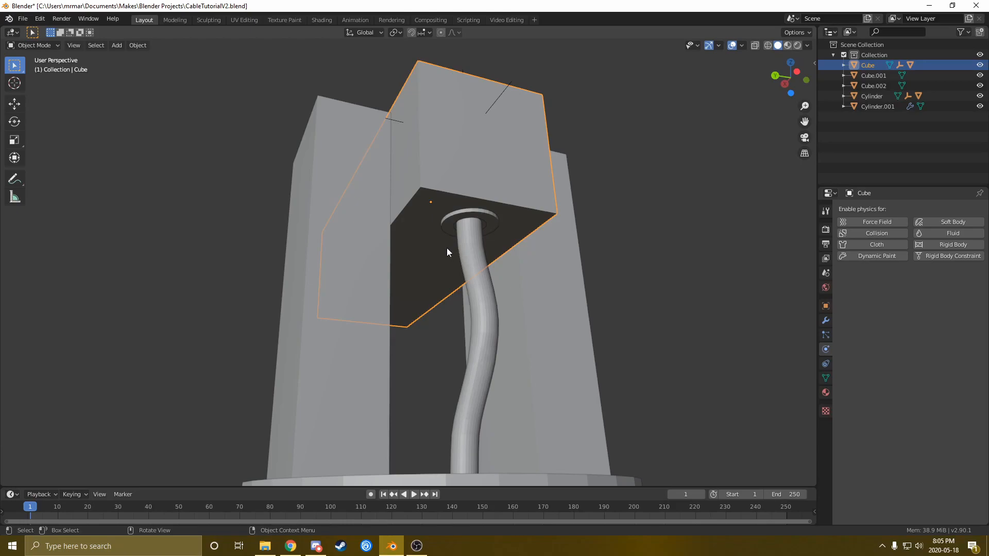
pyautogui.press('space')
pyautogui.press('r')
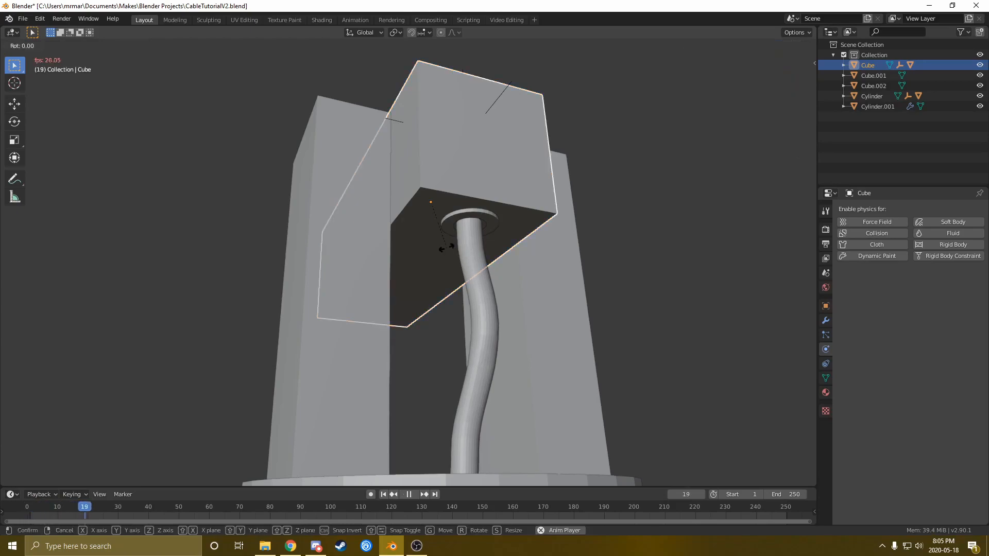
pyautogui.press('z')
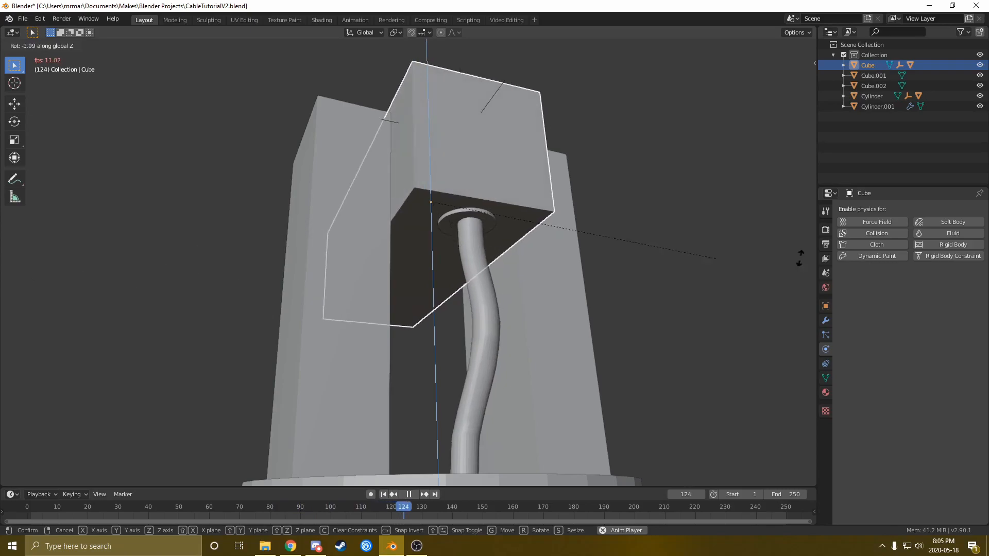
pyautogui.click(382, 286)
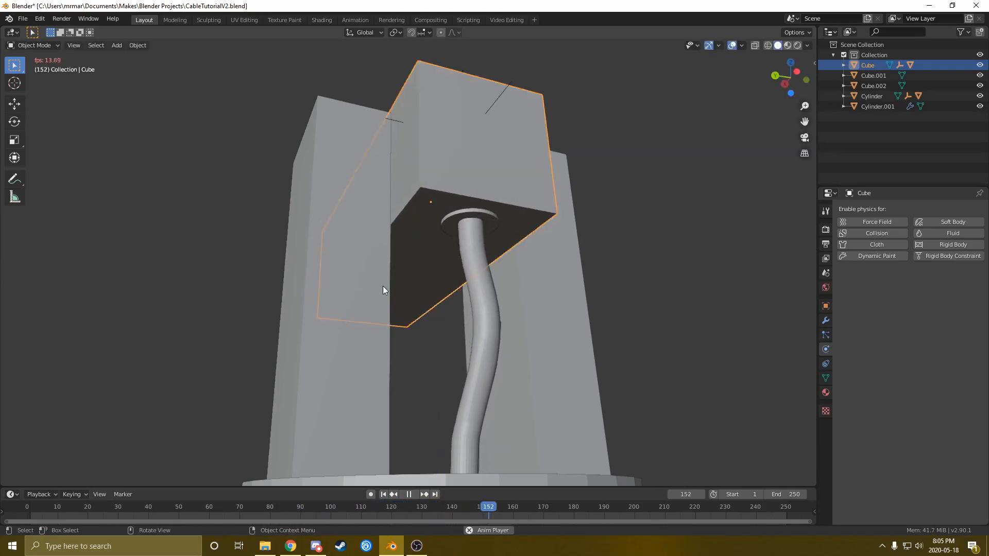
pyautogui.click(409, 494)
pyautogui.click(383, 494)
pyautogui.click(488, 224)
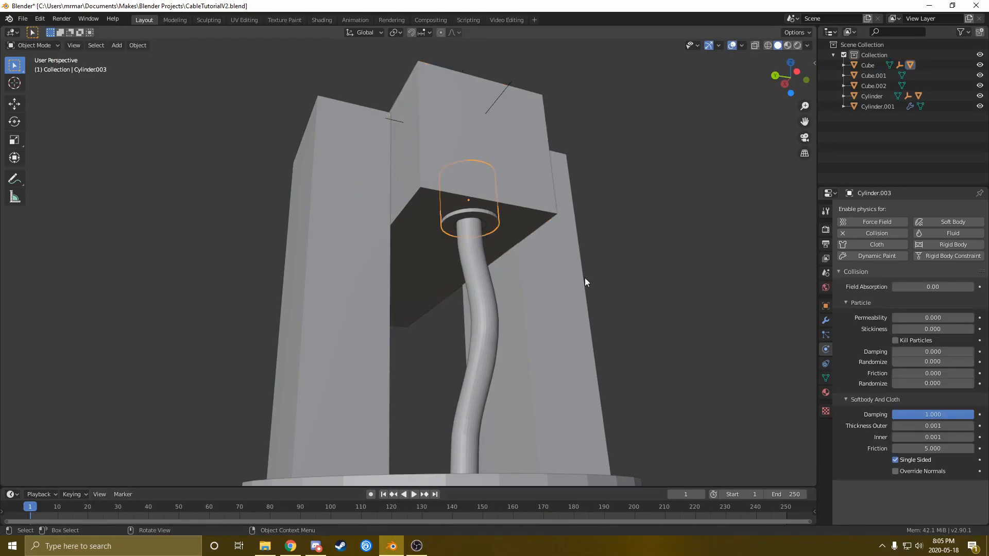
# Shrink the top collar, lower it along Z, then shrink it slightly more
pyautogui.press('s')
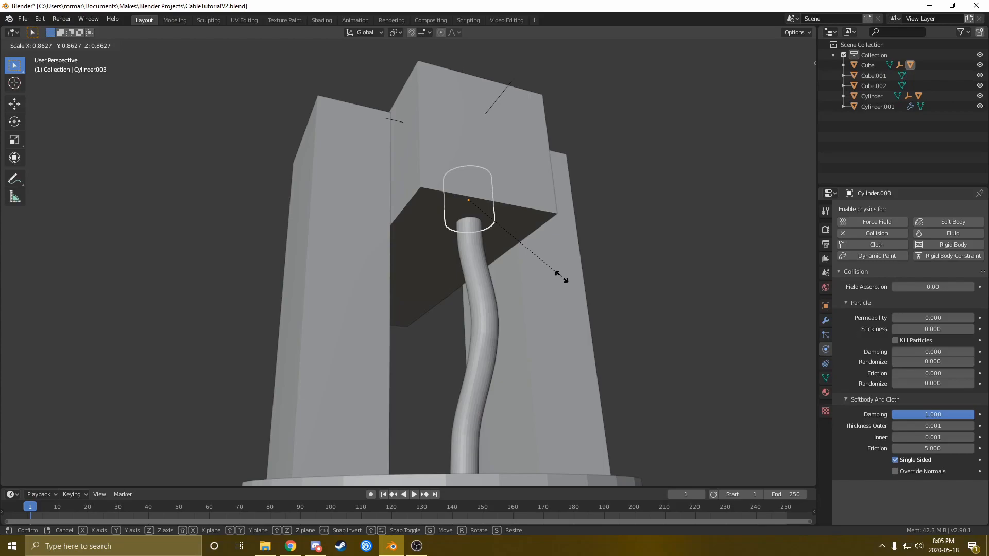
pyautogui.click(560, 278)
pyautogui.press('g')
pyautogui.press('z')
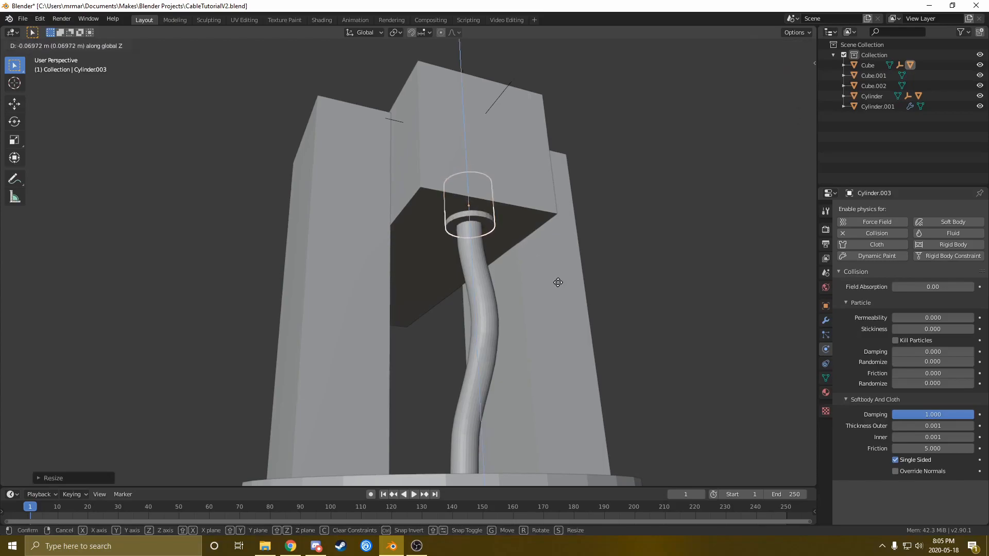
pyautogui.click(532, 278)
pyautogui.moveTo(466, 181); pyautogui.dragTo(484, 172, button='middle')
pyautogui.moveTo(501, 214)
pyautogui.mouseDown(button='middle')
pyautogui.moveTo(497, 188)
pyautogui.moveTo(539, 215)
pyautogui.moveTo(519, 219)
pyautogui.mouseUp(button='middle')
pyautogui.press('s')
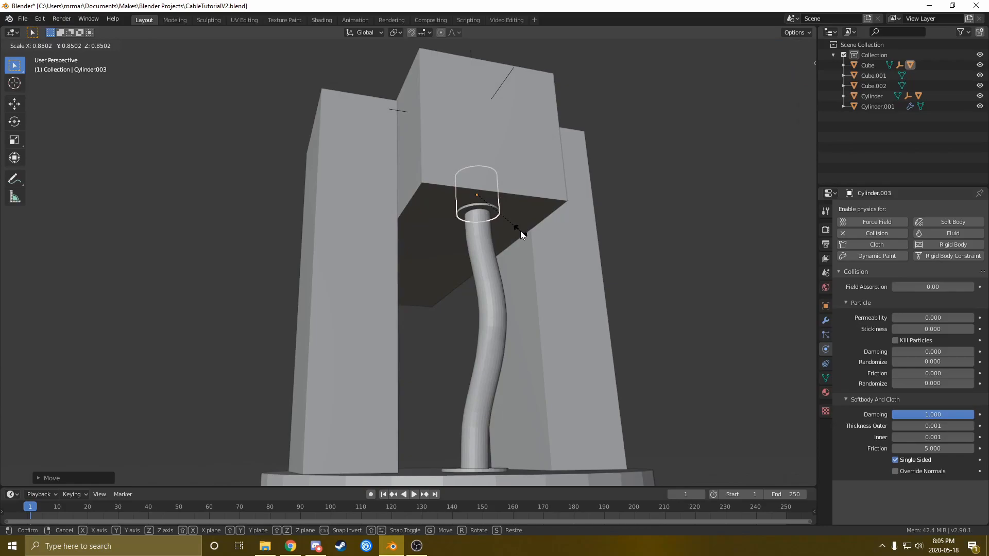
pyautogui.click(520, 233)
# Shrink the bottom collar, raise it slightly along Z, and resize it once more
pyautogui.moveTo(460, 277); pyautogui.dragTo(470, 361, button='middle')
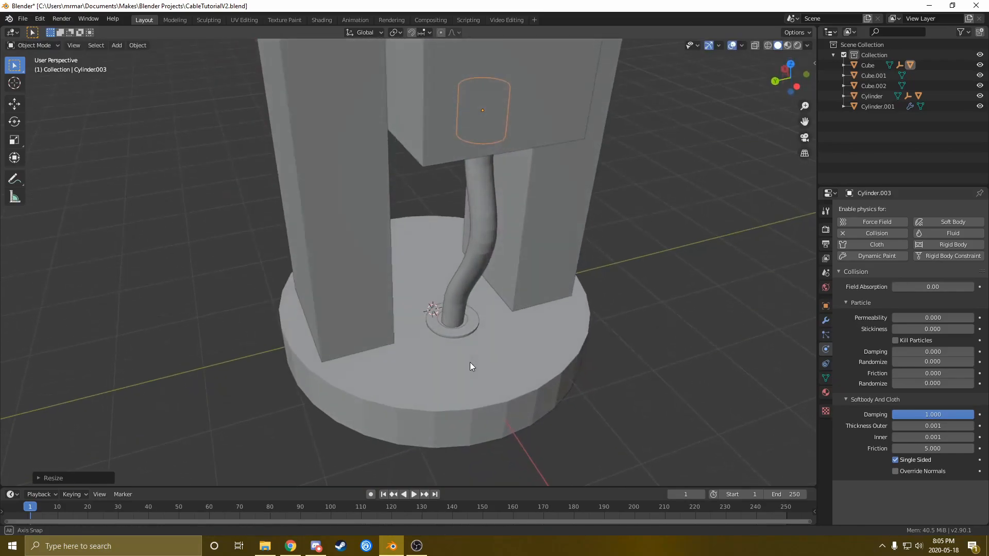
pyautogui.click(456, 332)
pyautogui.press('s')
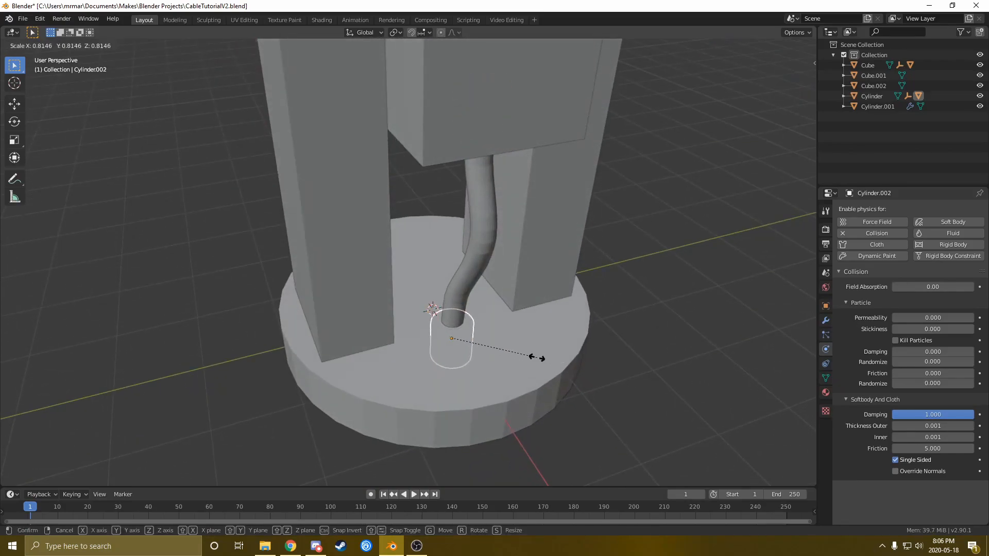
pyautogui.click(539, 357)
pyautogui.press('g')
pyautogui.press('z')
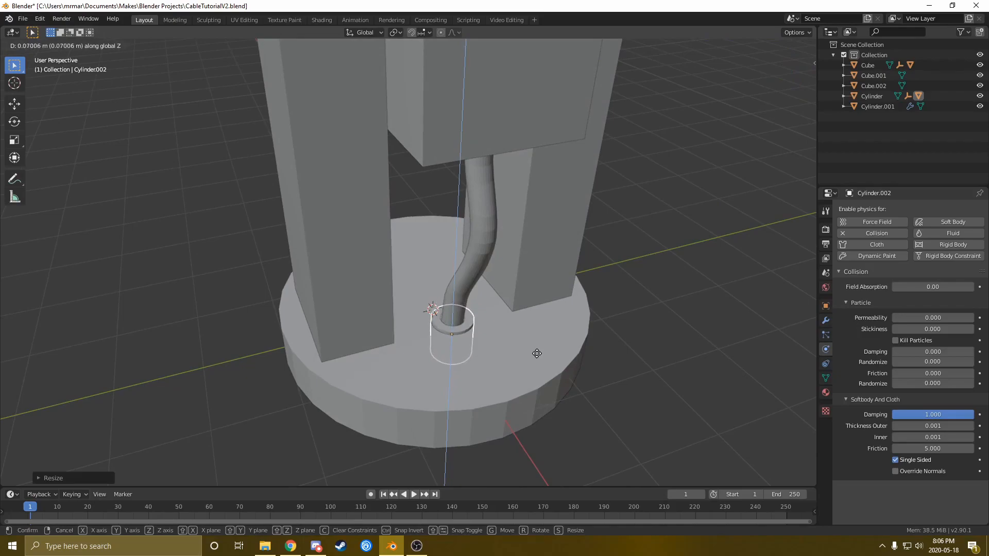
pyautogui.click(537, 354)
pyautogui.press('s')
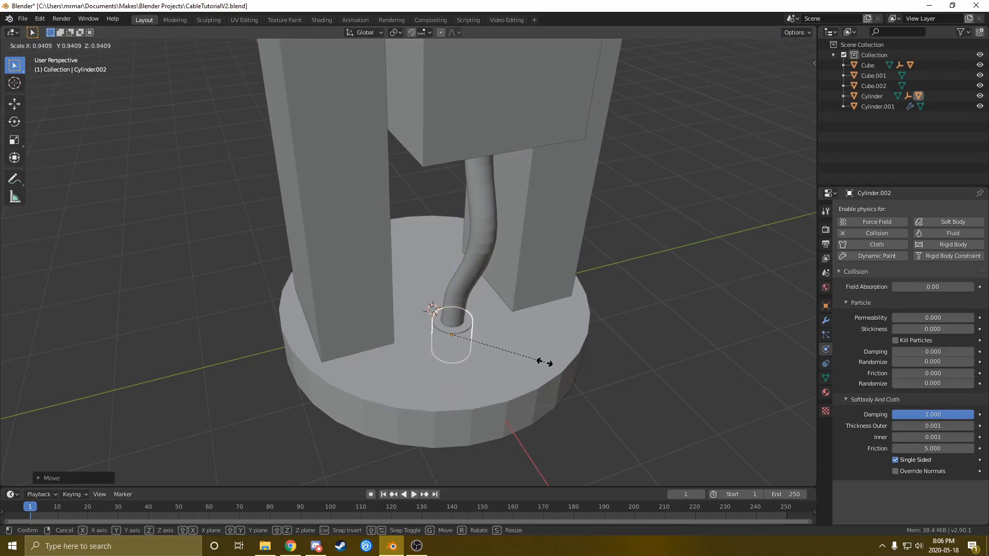
pyautogui.click(545, 363)
pyautogui.moveTo(472, 345); pyautogui.dragTo(472, 294, button='middle')
pyautogui.click(440, 271)
pyautogui.moveTo(441, 271); pyautogui.dragTo(455, 351, button='middle')
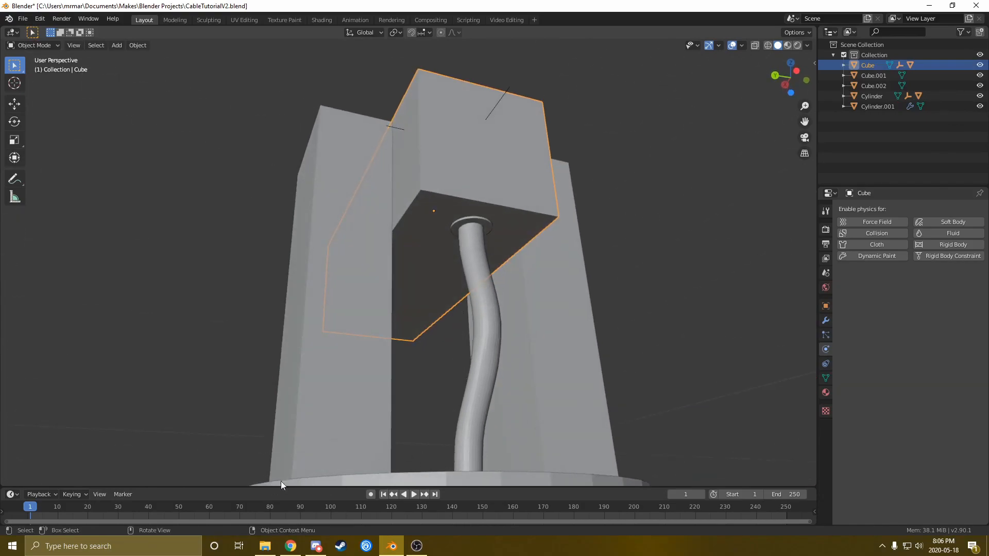
# Replay the simulation while twisting the top block around Z to check the cable bending
pyautogui.click(487, 367)
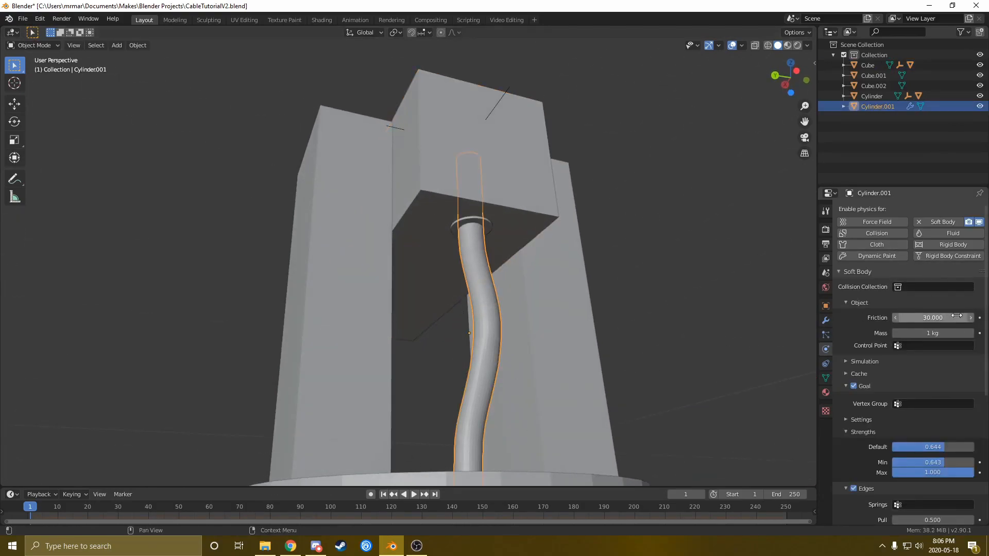
pyautogui.click(440, 192)
pyautogui.press('space')
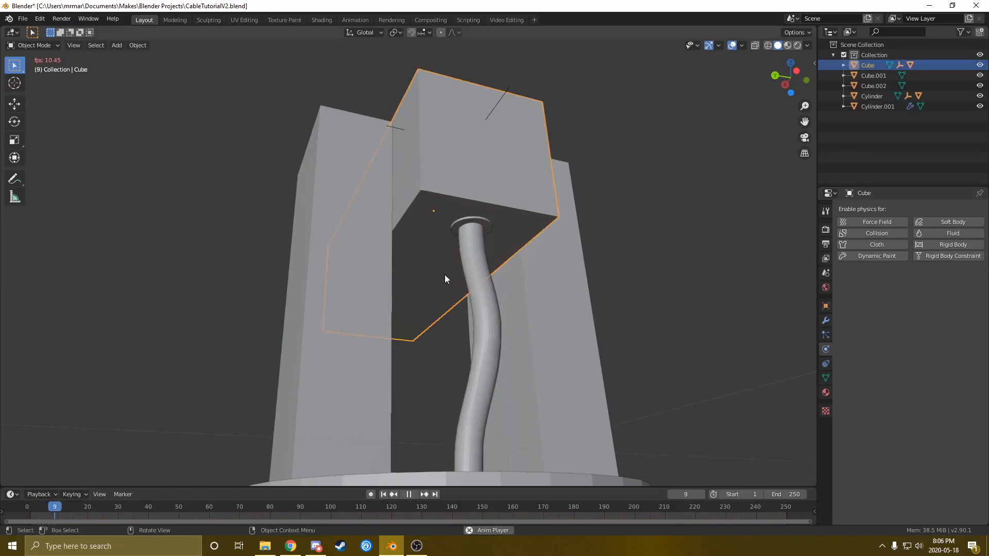
pyautogui.press('r')
pyautogui.press('z')
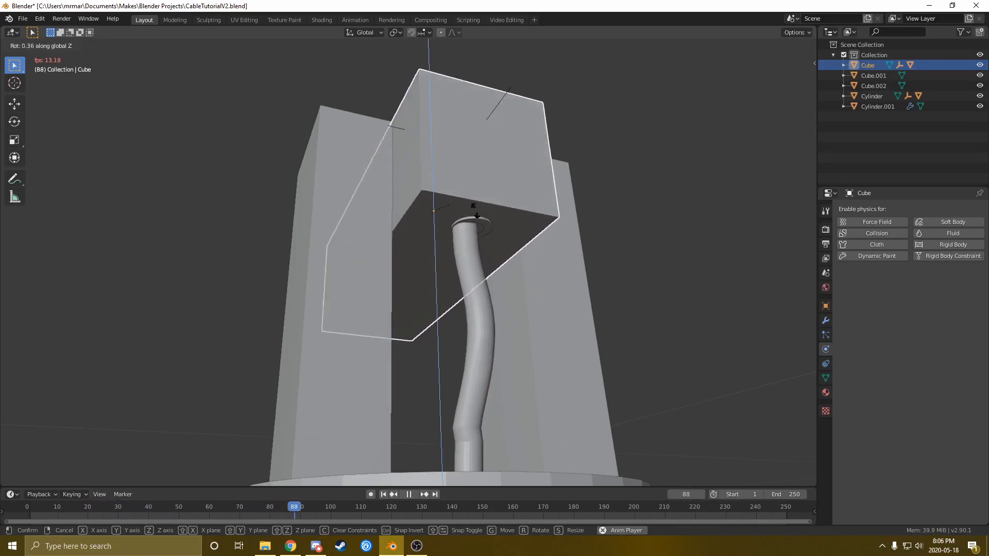
pyautogui.click(472, 290)
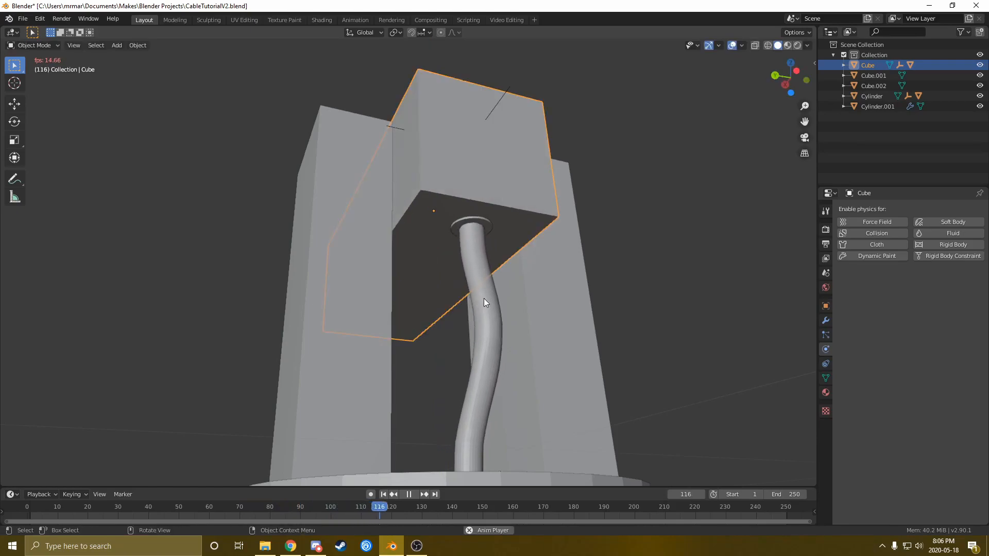
pyautogui.click(484, 299)
pyautogui.moveTo(466, 303); pyautogui.dragTo(483, 361, button='middle')
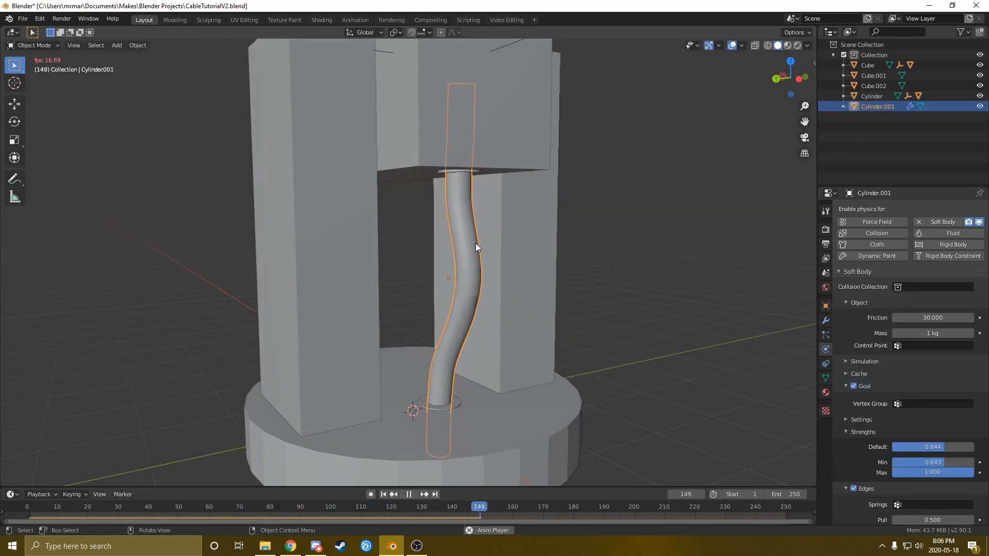
pyautogui.moveTo(475, 243); pyautogui.dragTo(469, 226, button='middle')
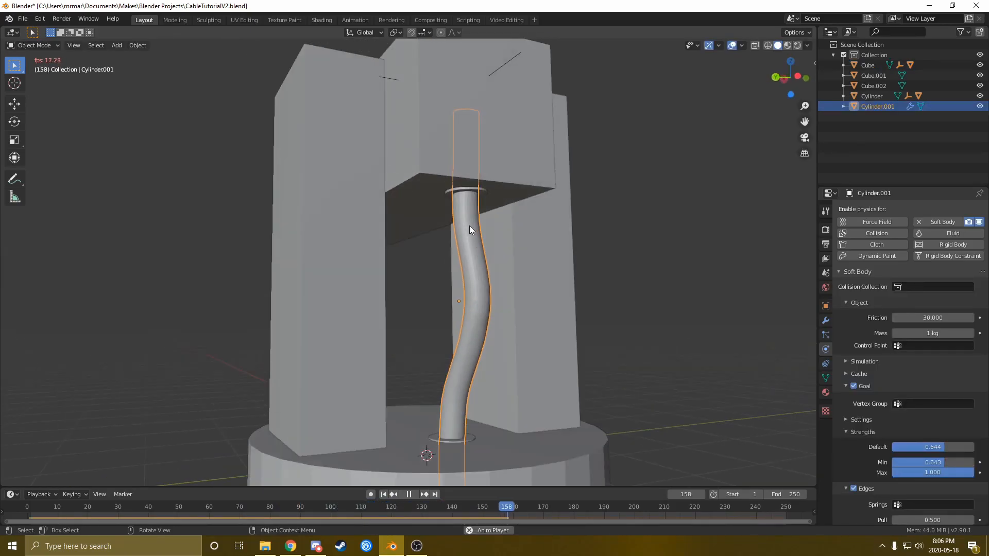
# Remove Collision from the top and bottom collars and return to frame 1
pyautogui.click(487, 196)
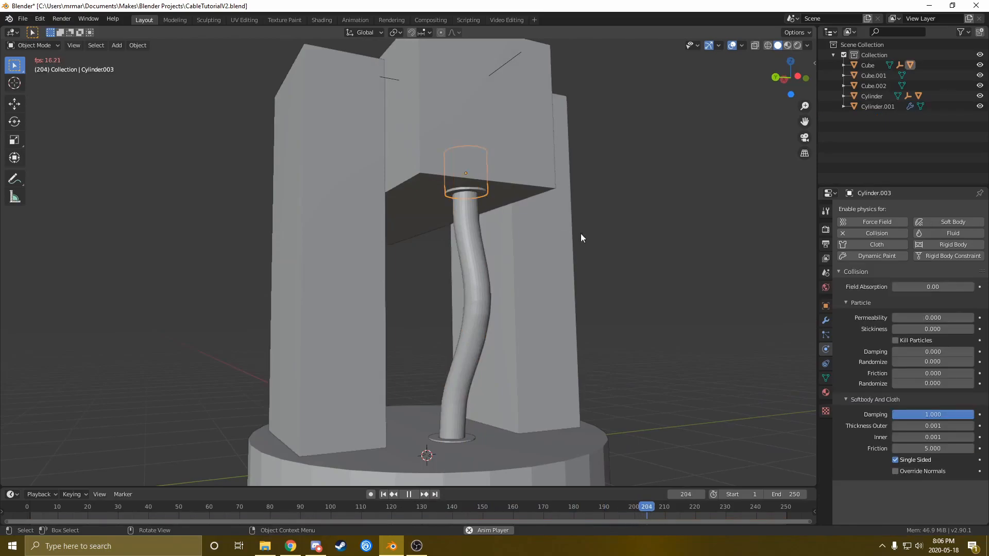
pyautogui.click(849, 235)
pyautogui.click(469, 437)
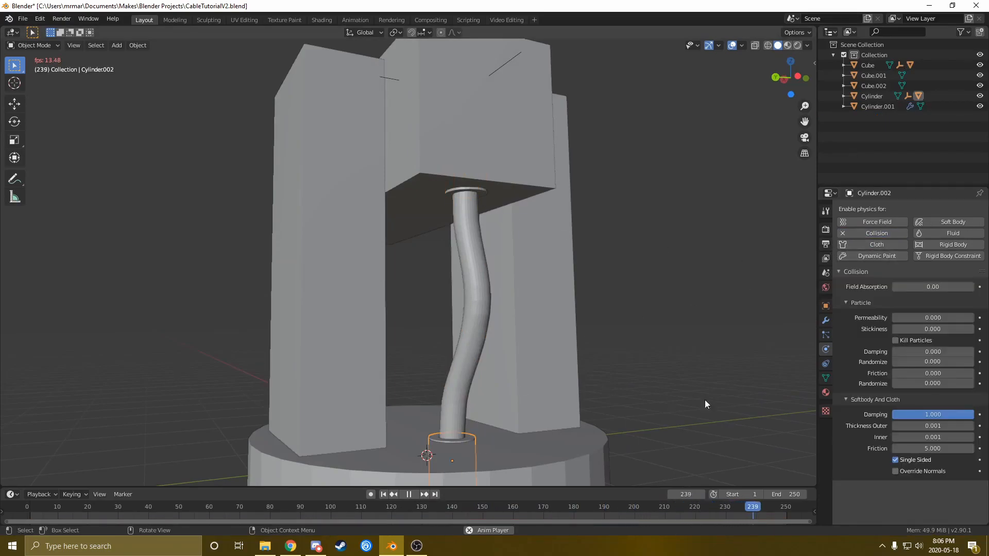
pyautogui.click(844, 233)
pyautogui.moveTo(520, 270); pyautogui.dragTo(489, 406, button='middle')
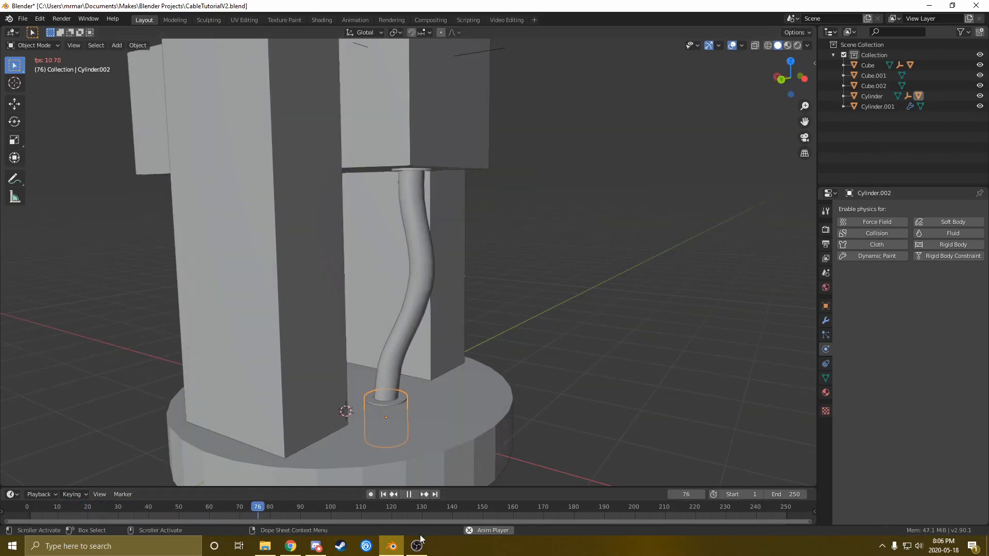
pyautogui.click(384, 495)
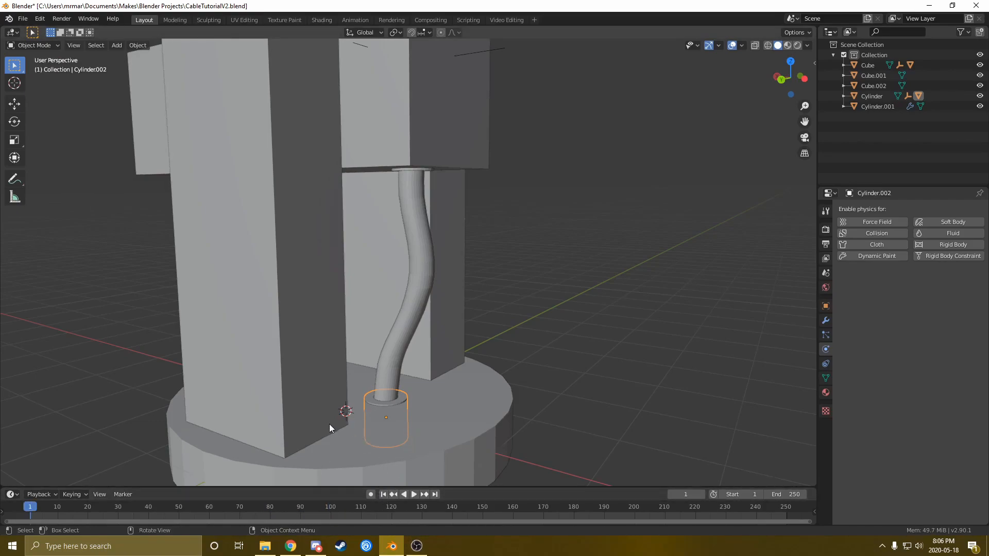